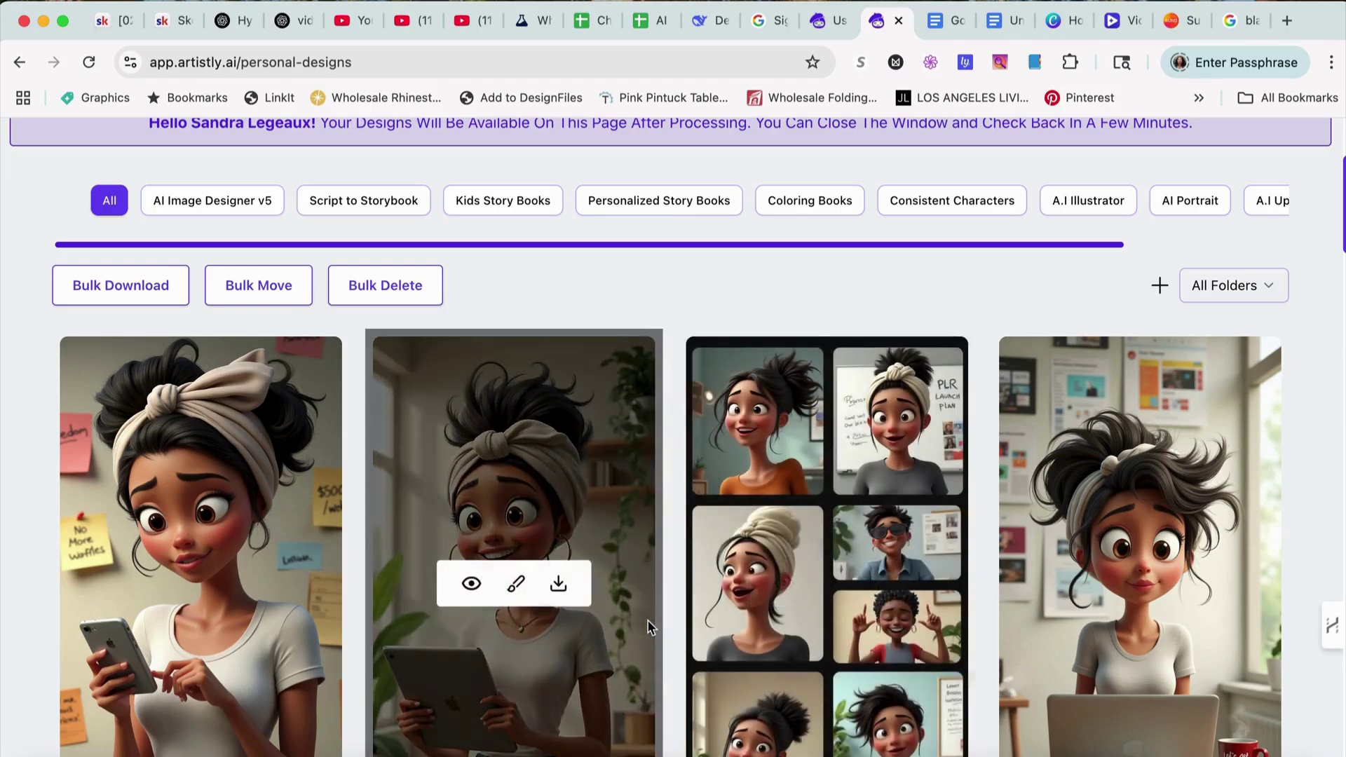
- Open the Photo Editor category in the AI Design Assistants
scroll(644, 621, "down", 3)
scroll(576, 612, "down", 5)
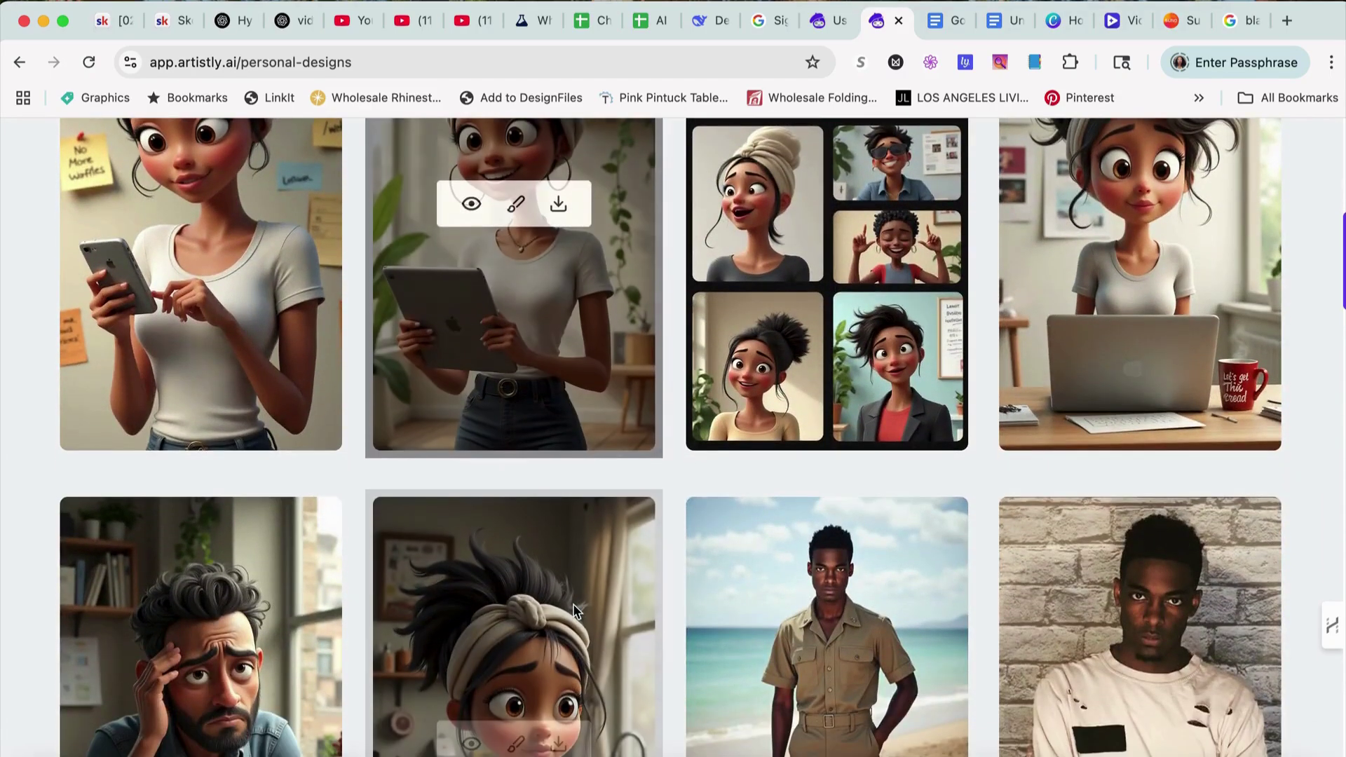
scroll(574, 613, "up", 6)
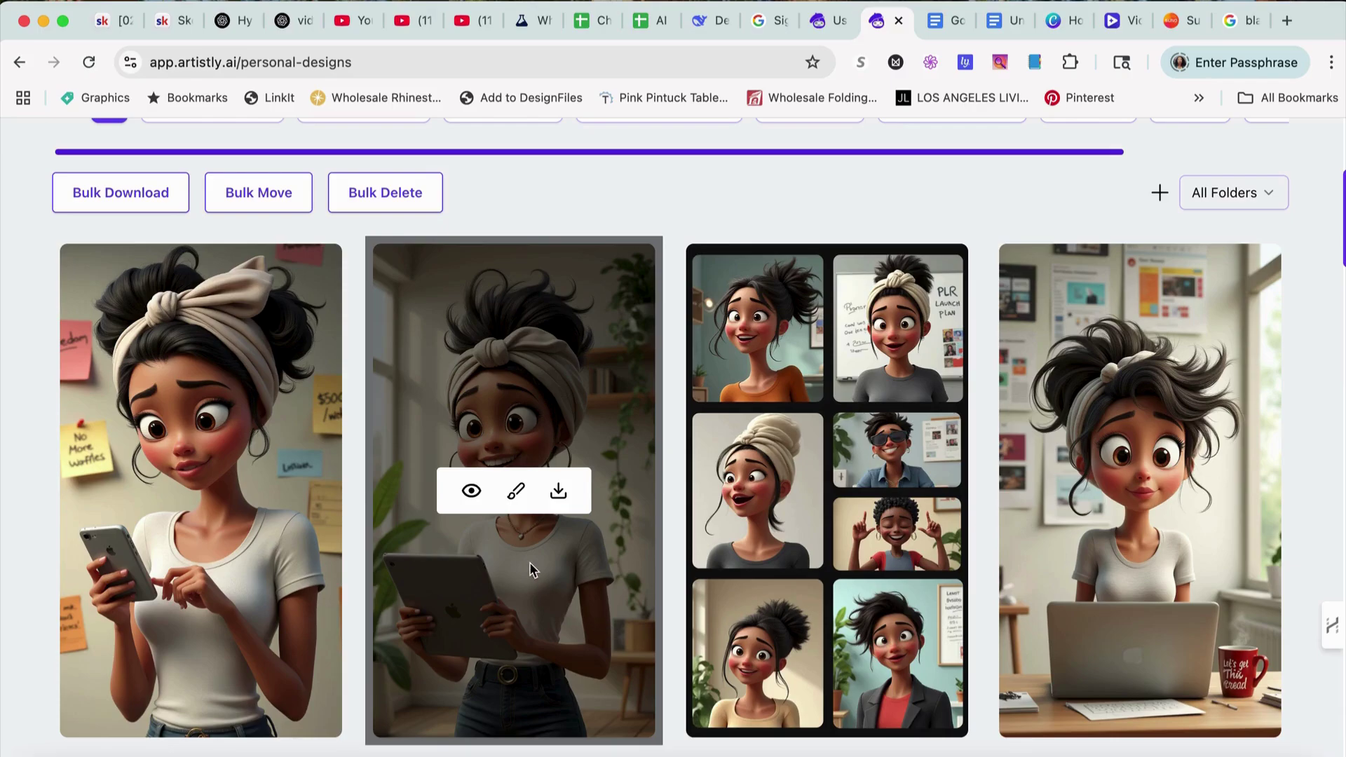
scroll(554, 463, "up", 5)
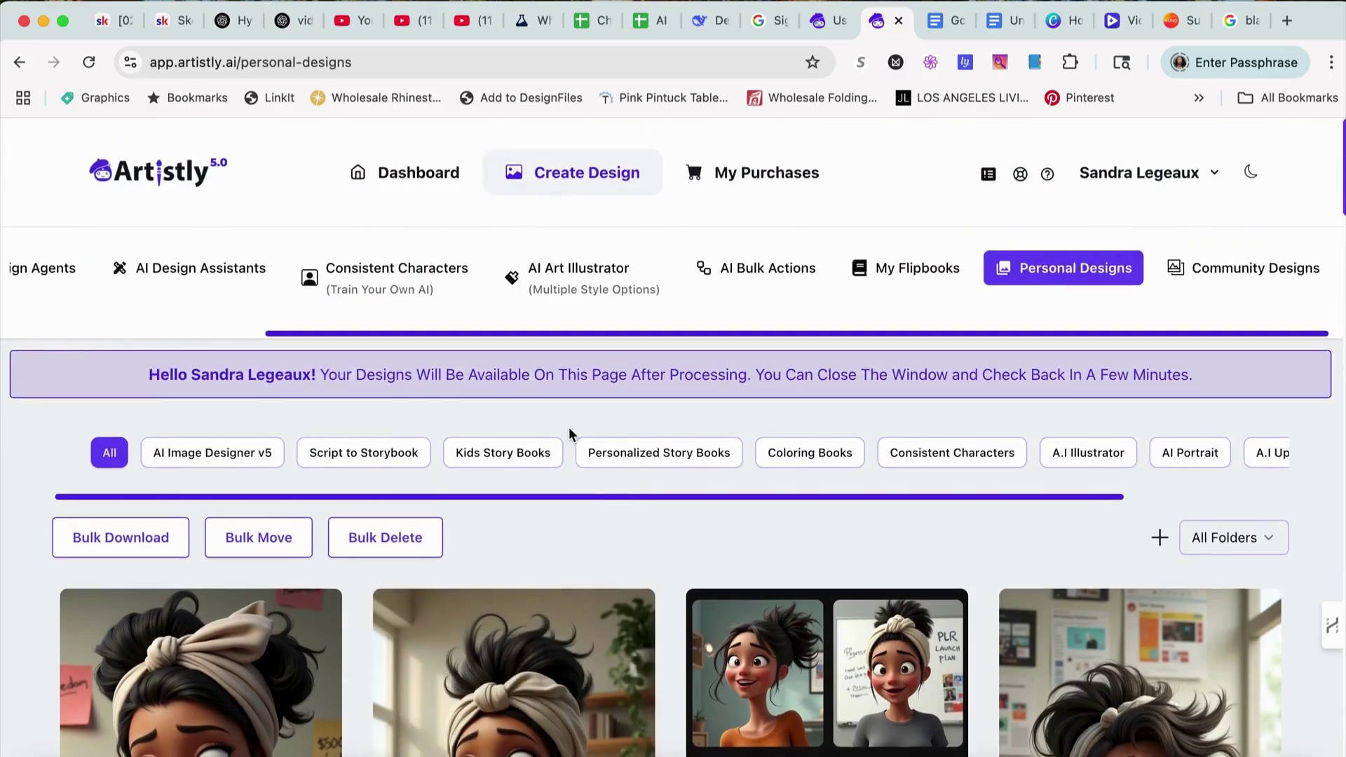
left_click(209, 266)
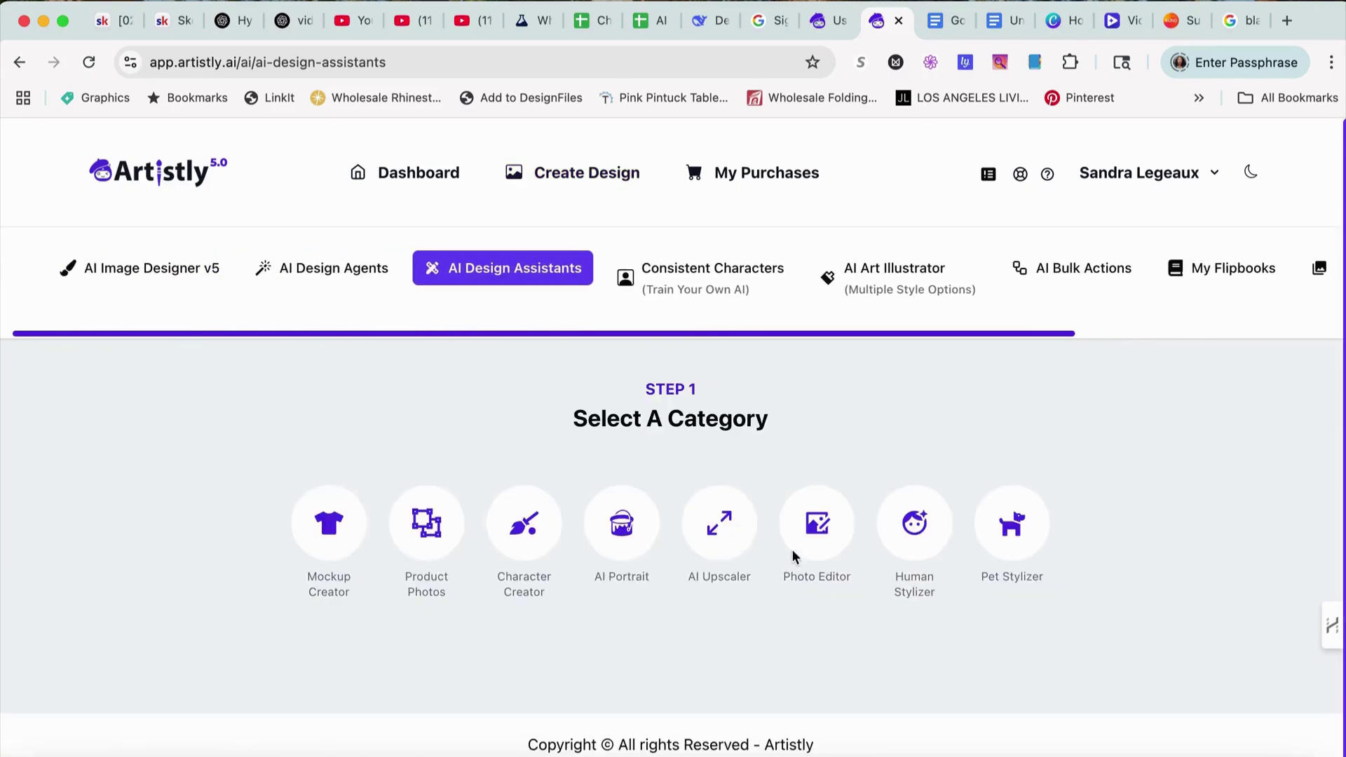
left_click(816, 544)
scroll(814, 537, "down", 6)
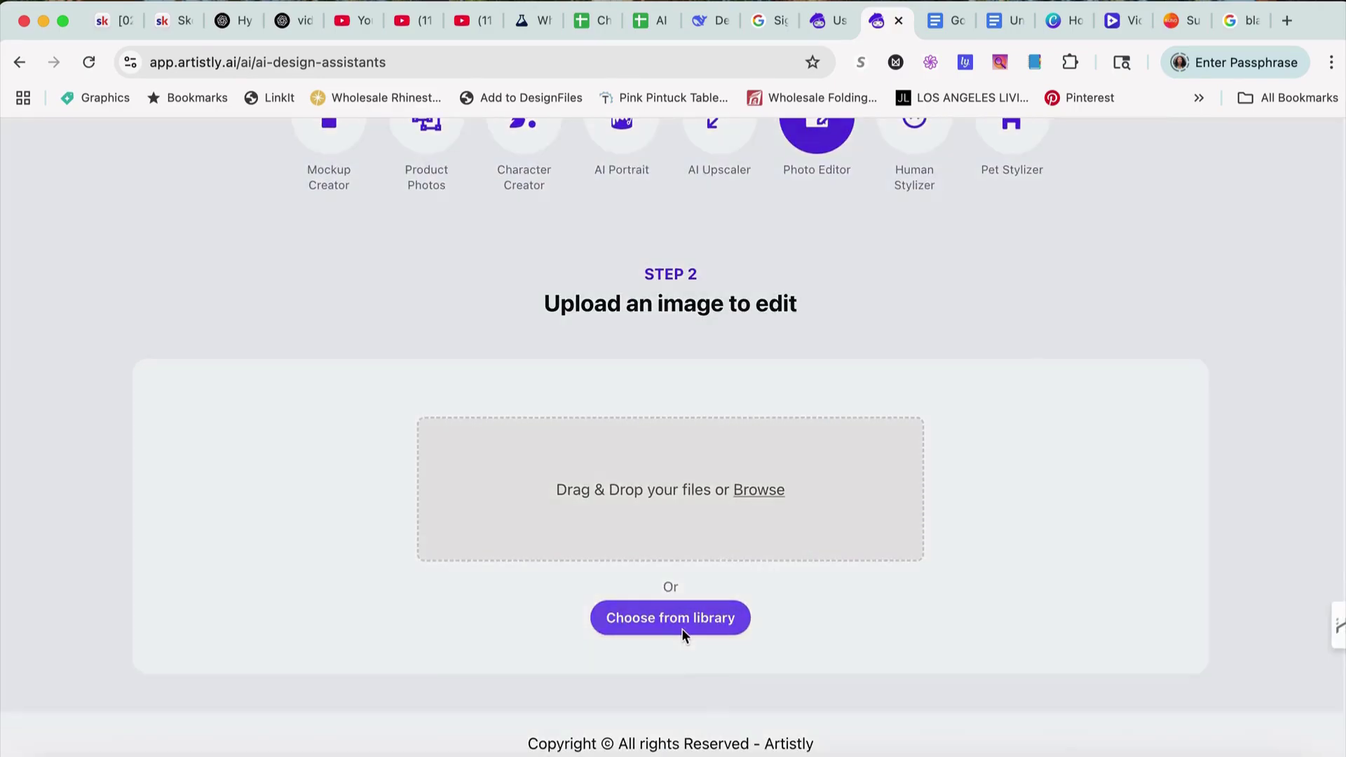
- Load the library image of the woman in a white T-shirt holding a tablet as the photo to edit
left_click(681, 631)
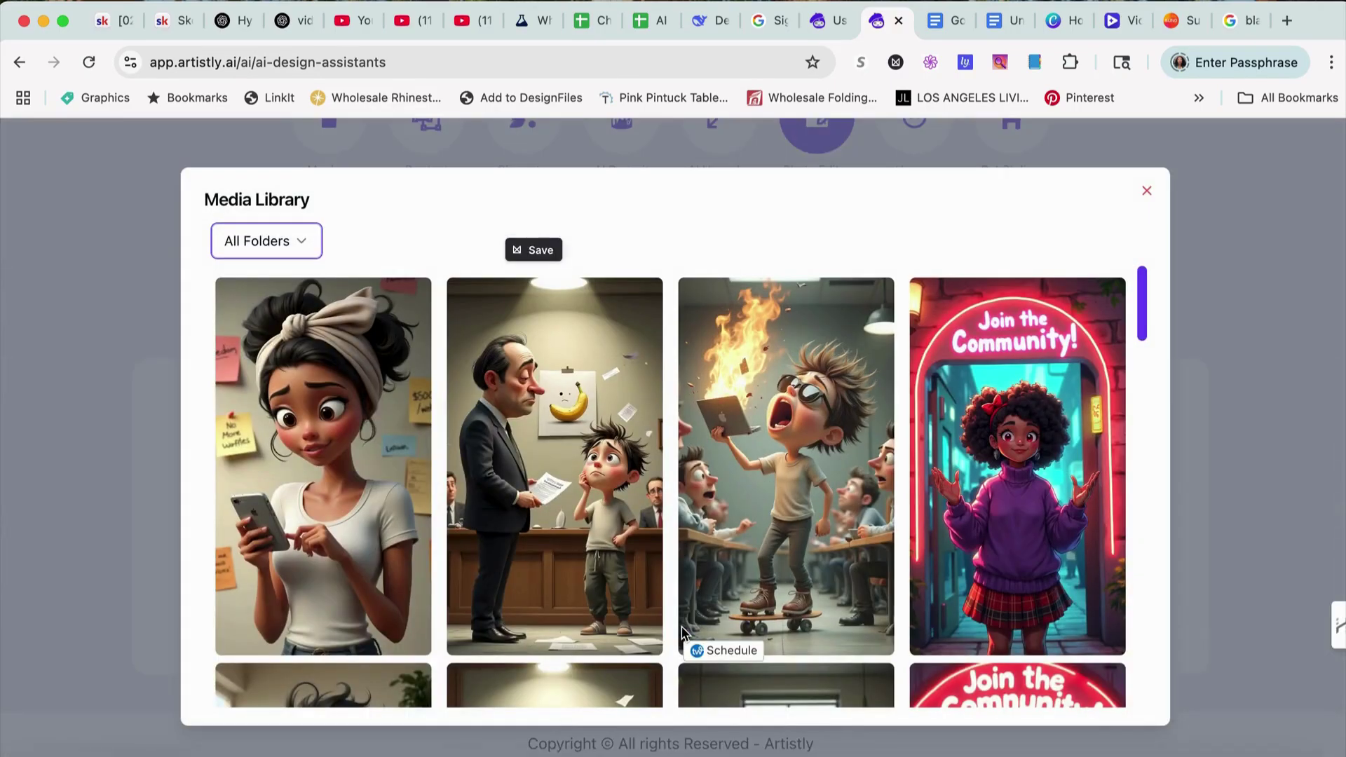
scroll(364, 533, "down", 4)
left_click(355, 547)
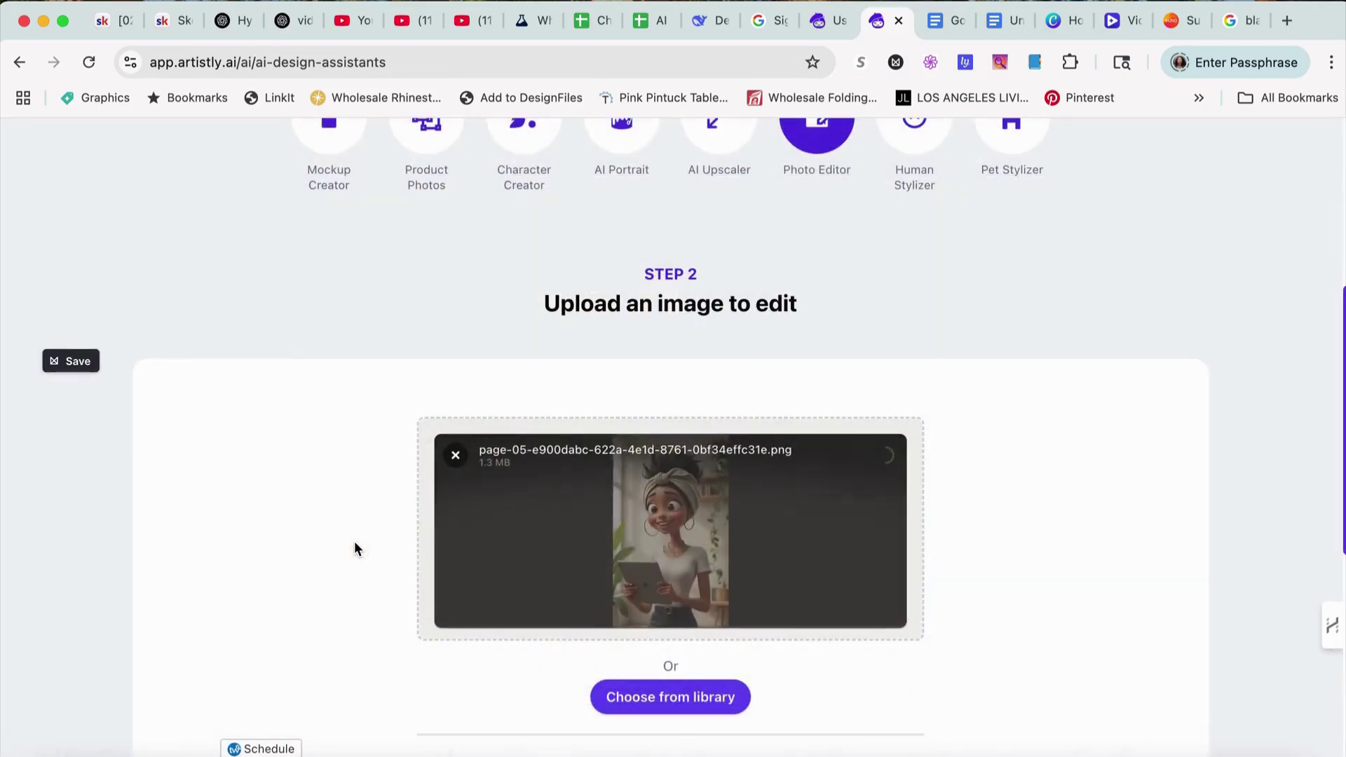
- Enter the edit prompt "change out to a yellow dress" for the loaded image and generate it
scroll(817, 652, "down", 3)
scroll(811, 637, "down", 2)
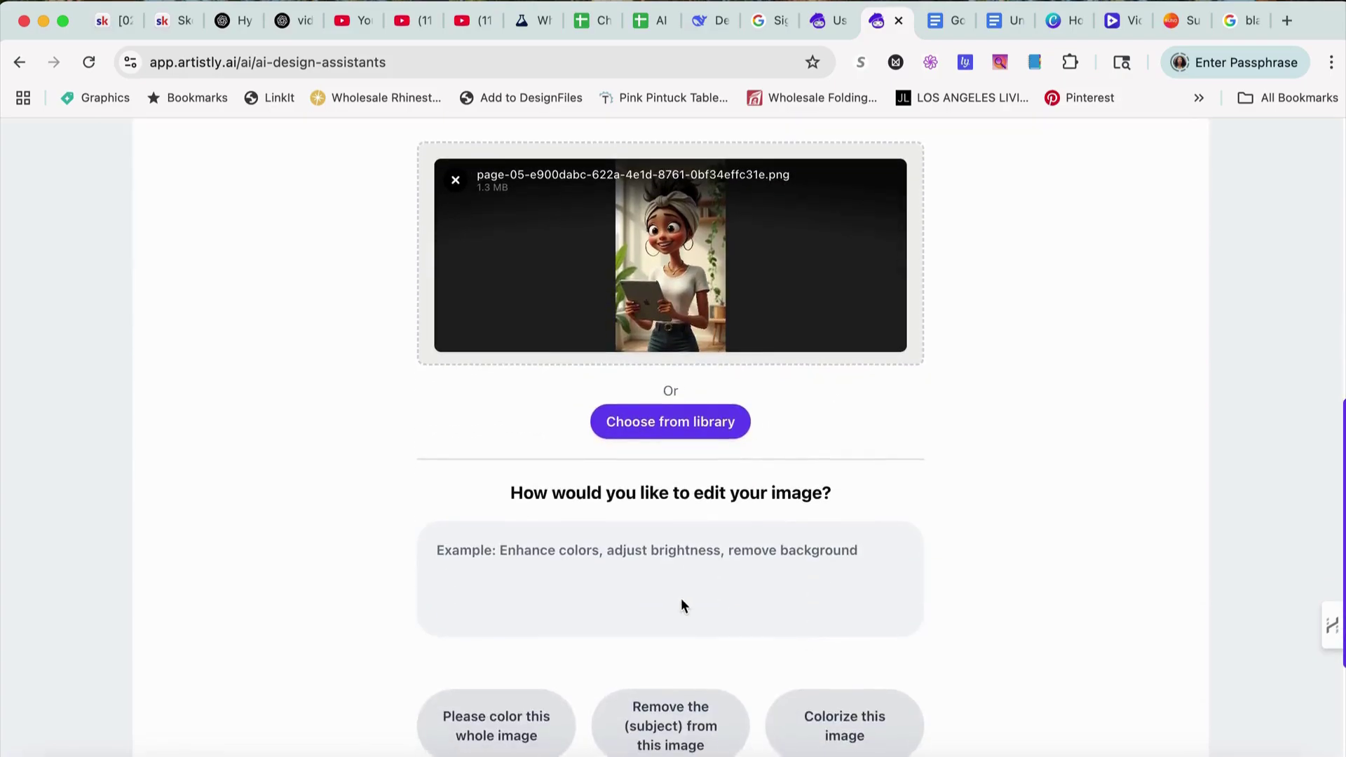
left_click(669, 550)
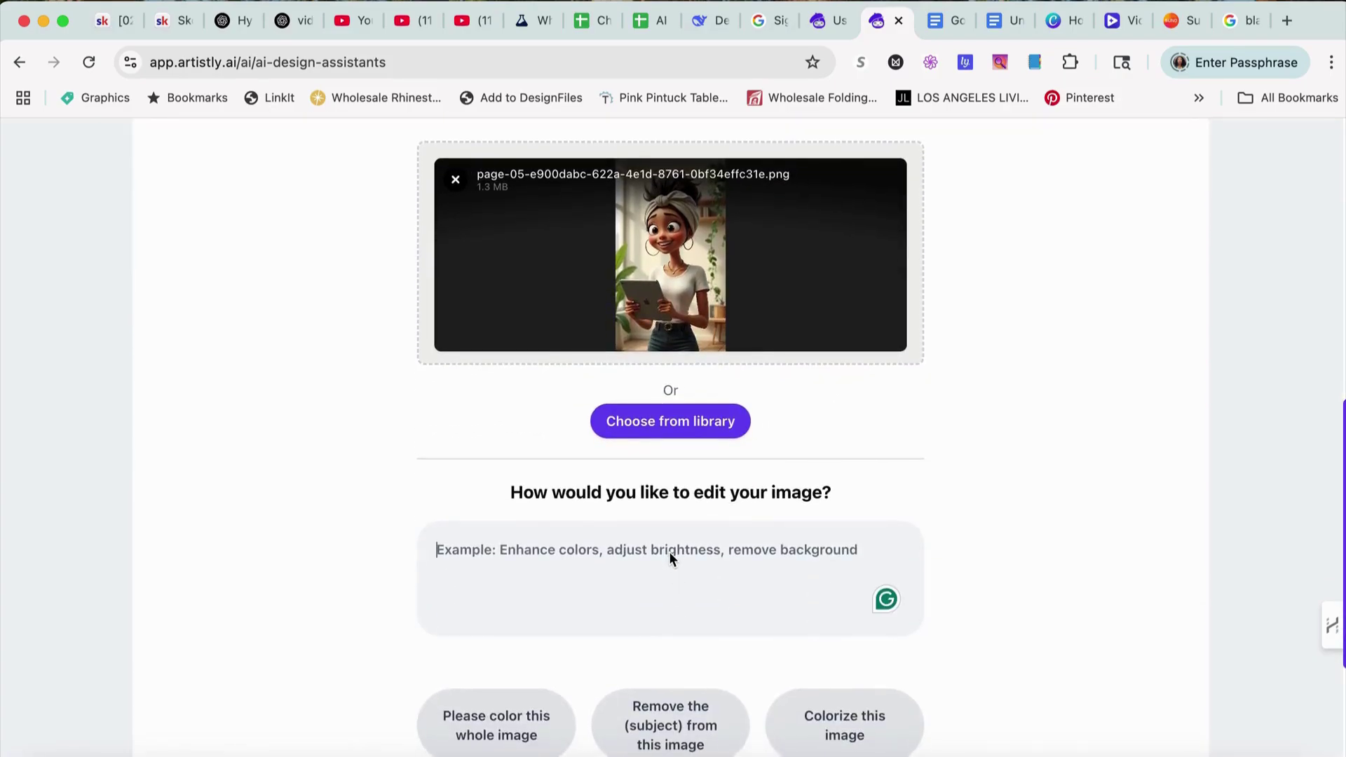
type("change")
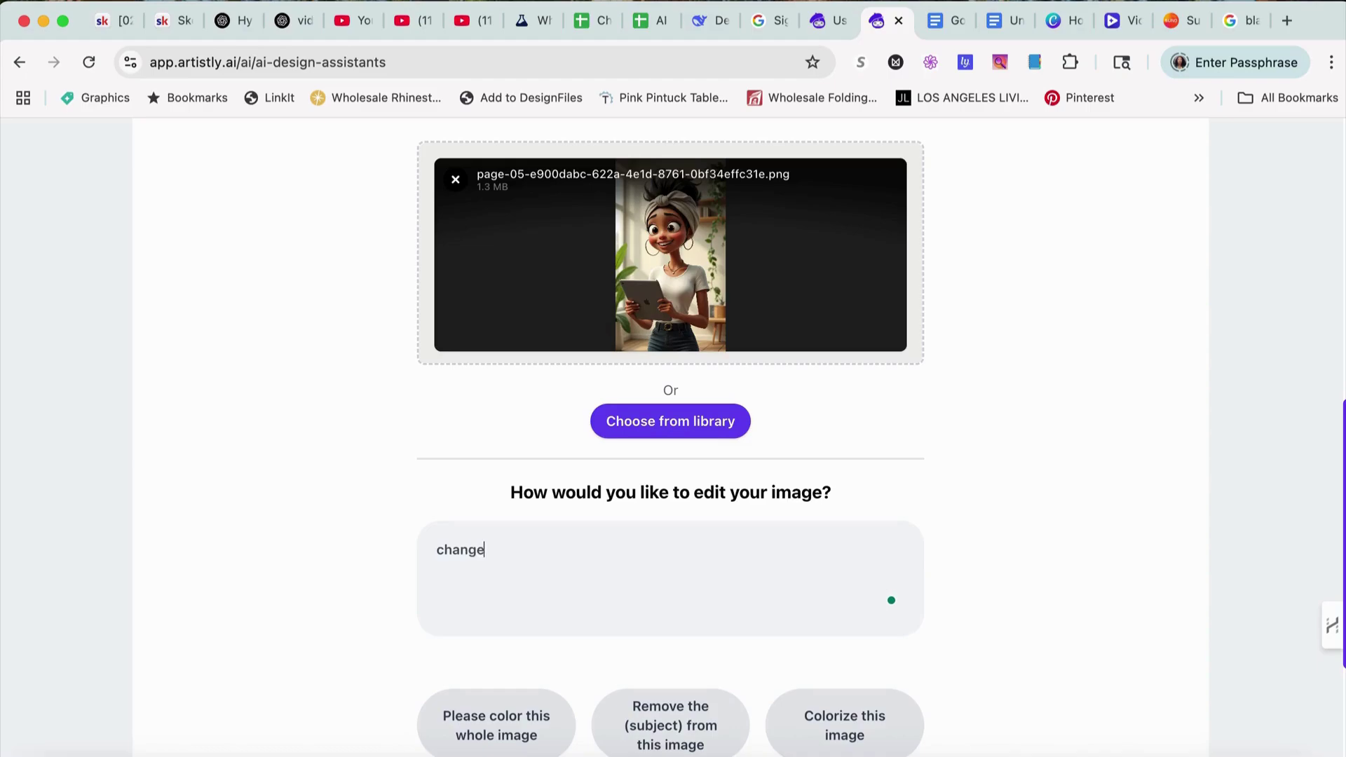
type(" out to a yellow dress")
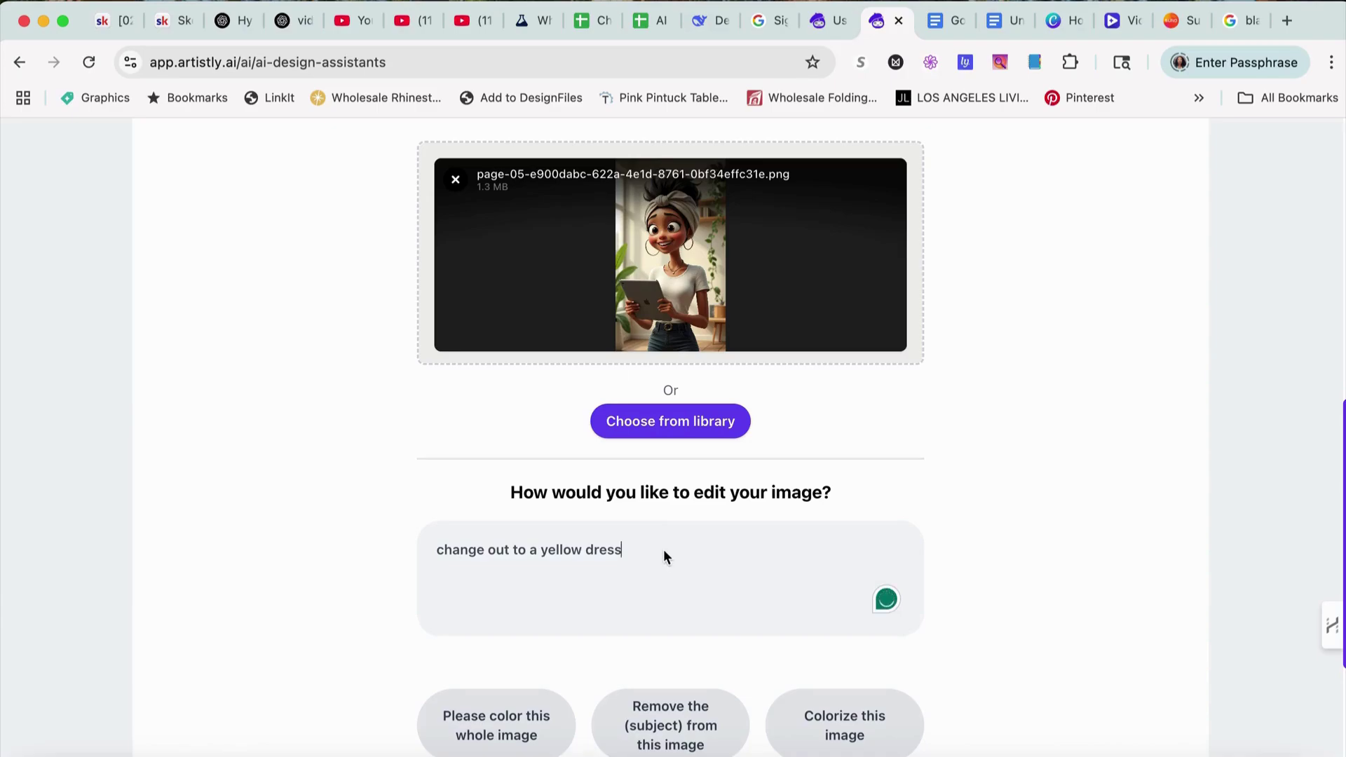
scroll(696, 627, "down", 3)
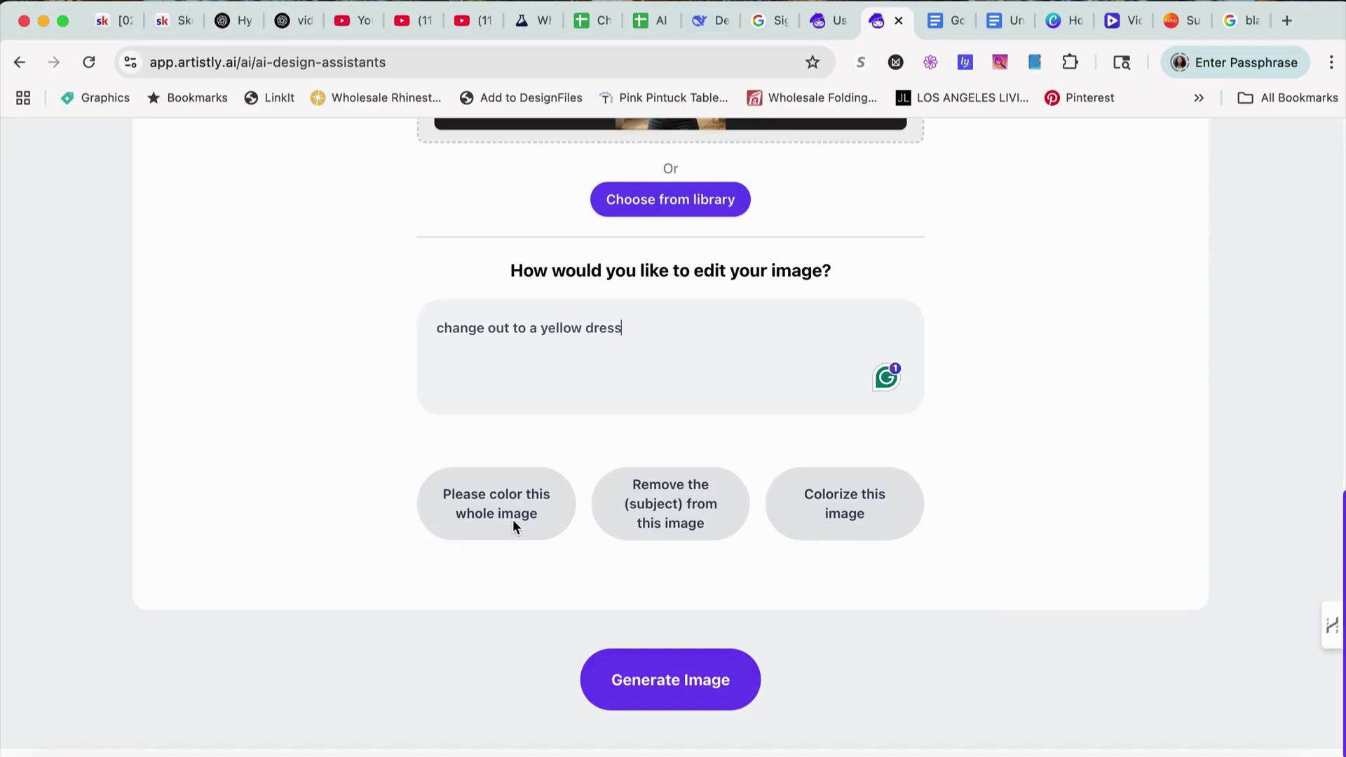
left_click(683, 684)
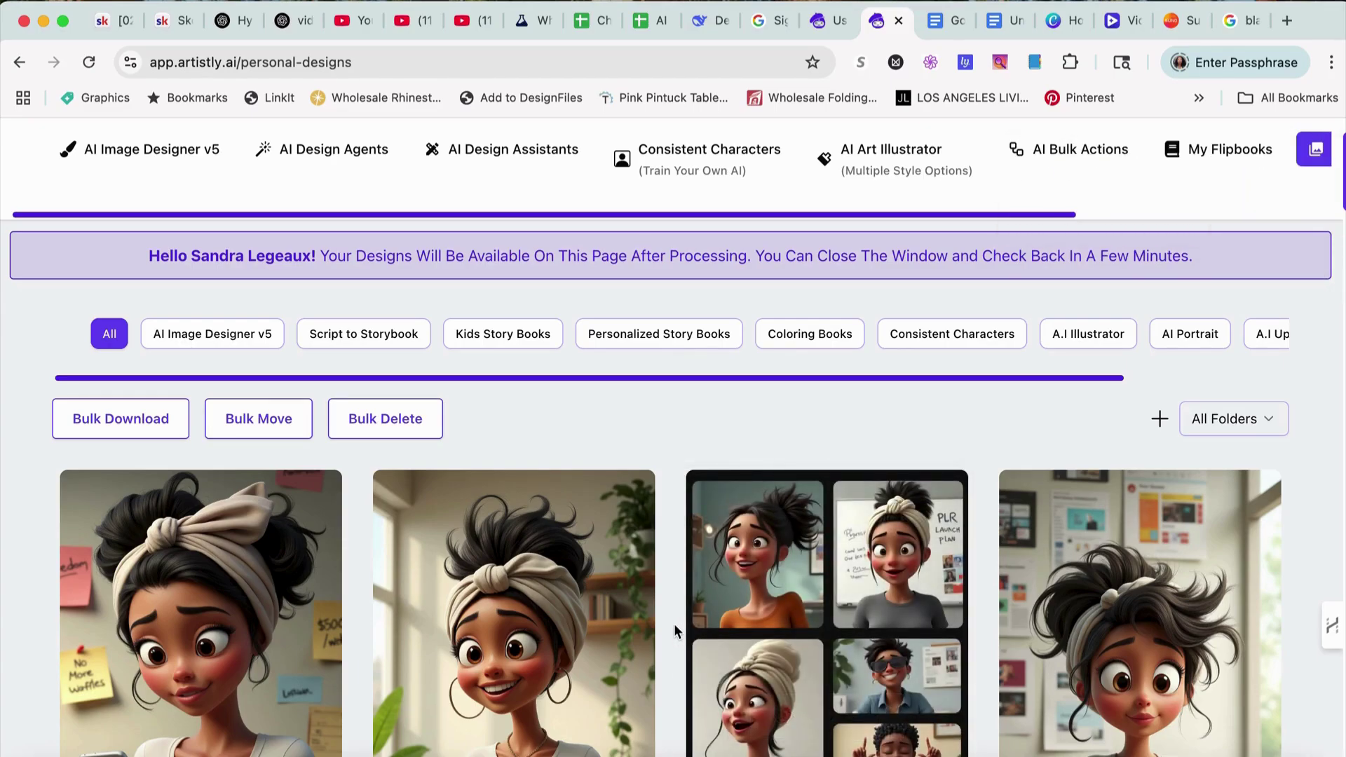
- Check the personal designs gallery for the yellow dress edit and compare it with the original character image
scroll(671, 622, "down", 3)
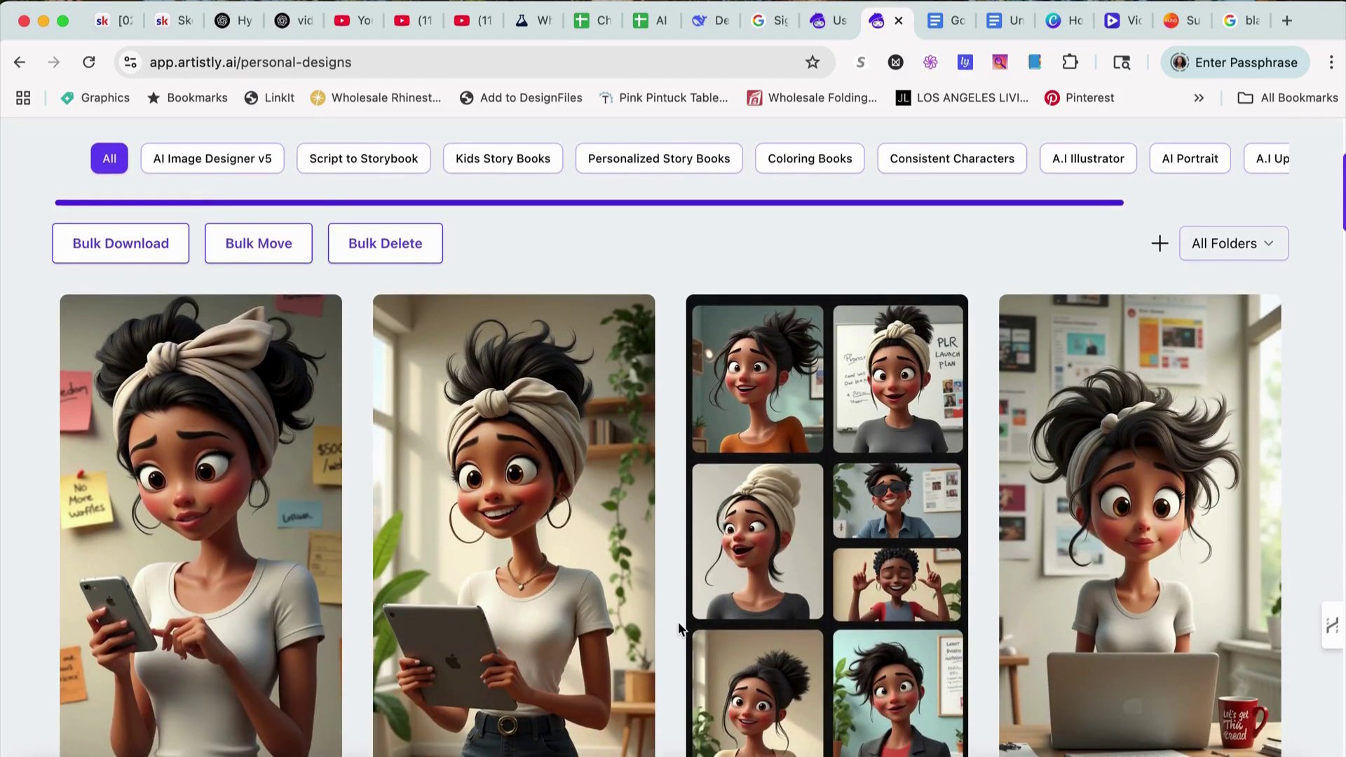
scroll(666, 624, "down", 5)
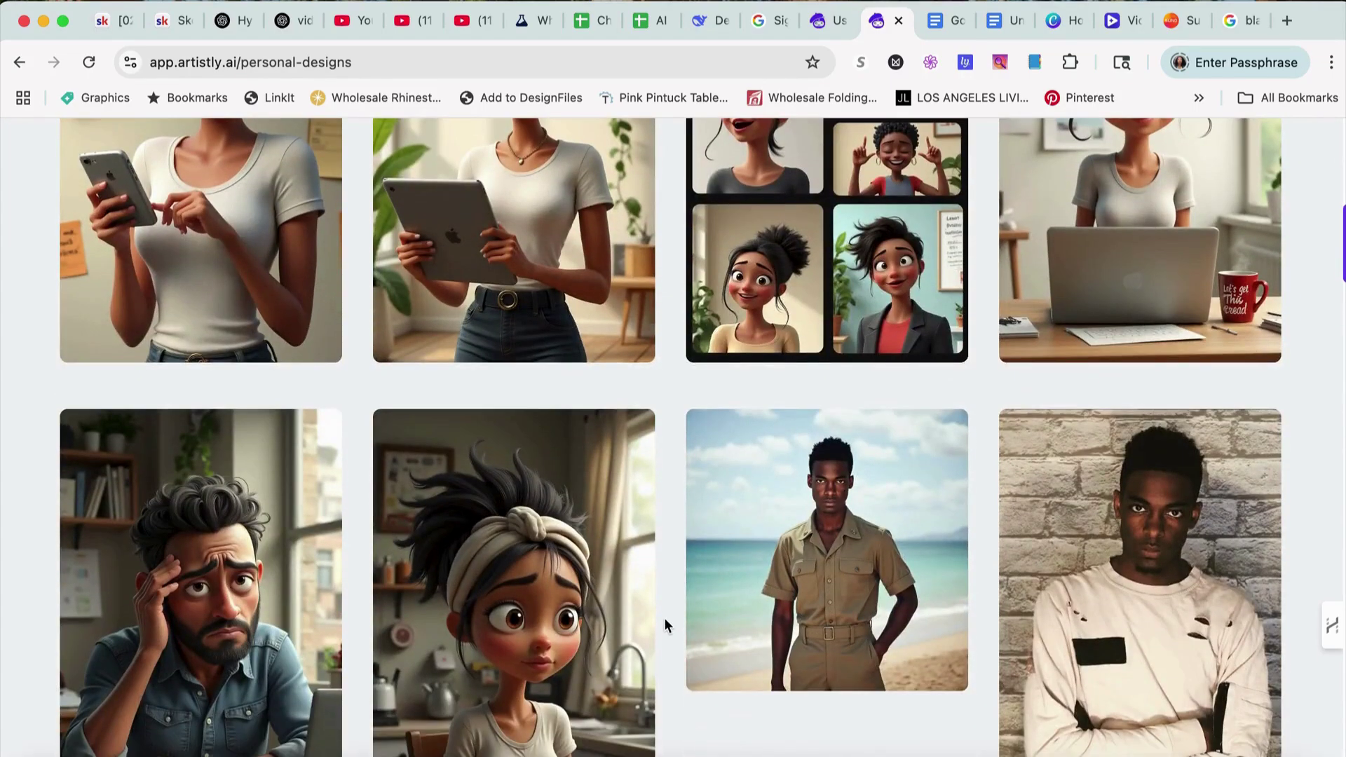
scroll(664, 624, "up", 10)
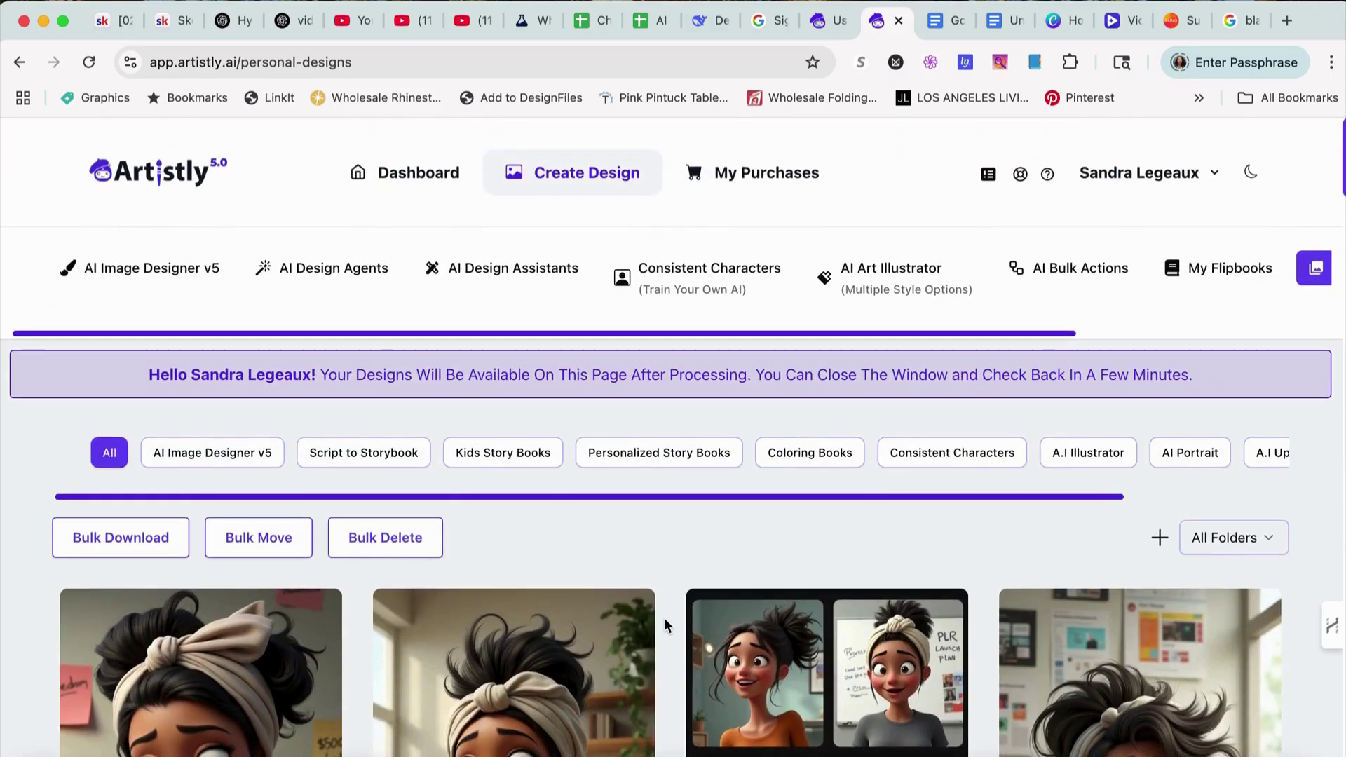
scroll(647, 611, "down", 1)
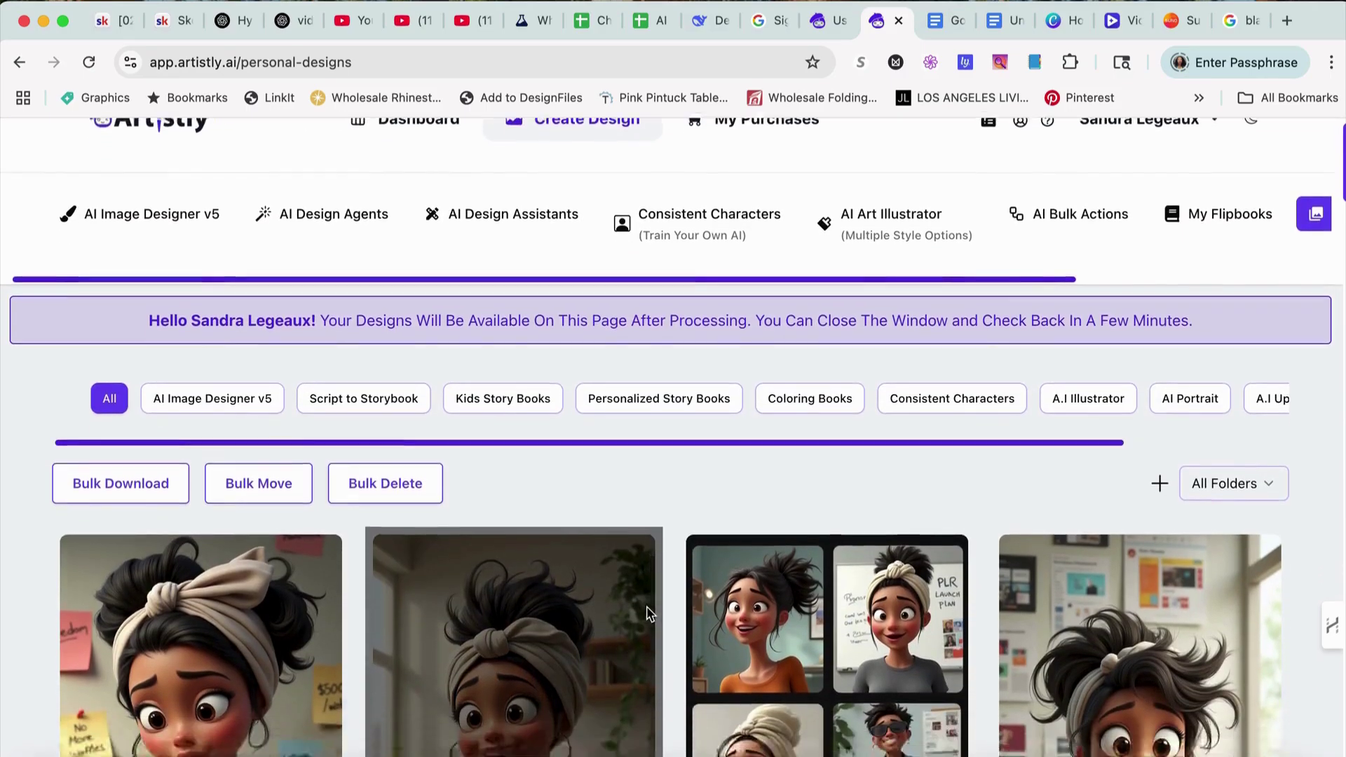
scroll(647, 612, "down", 2)
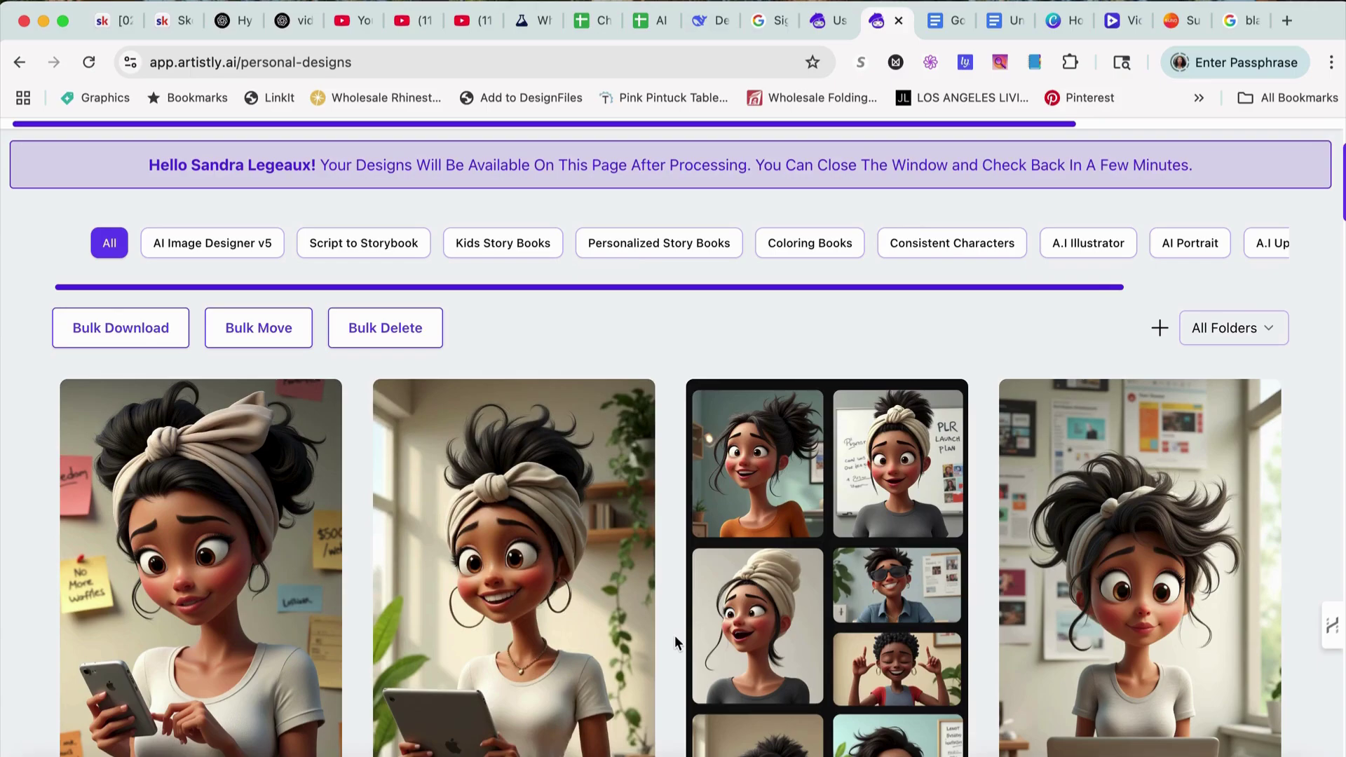
scroll(567, 620, "down", 2)
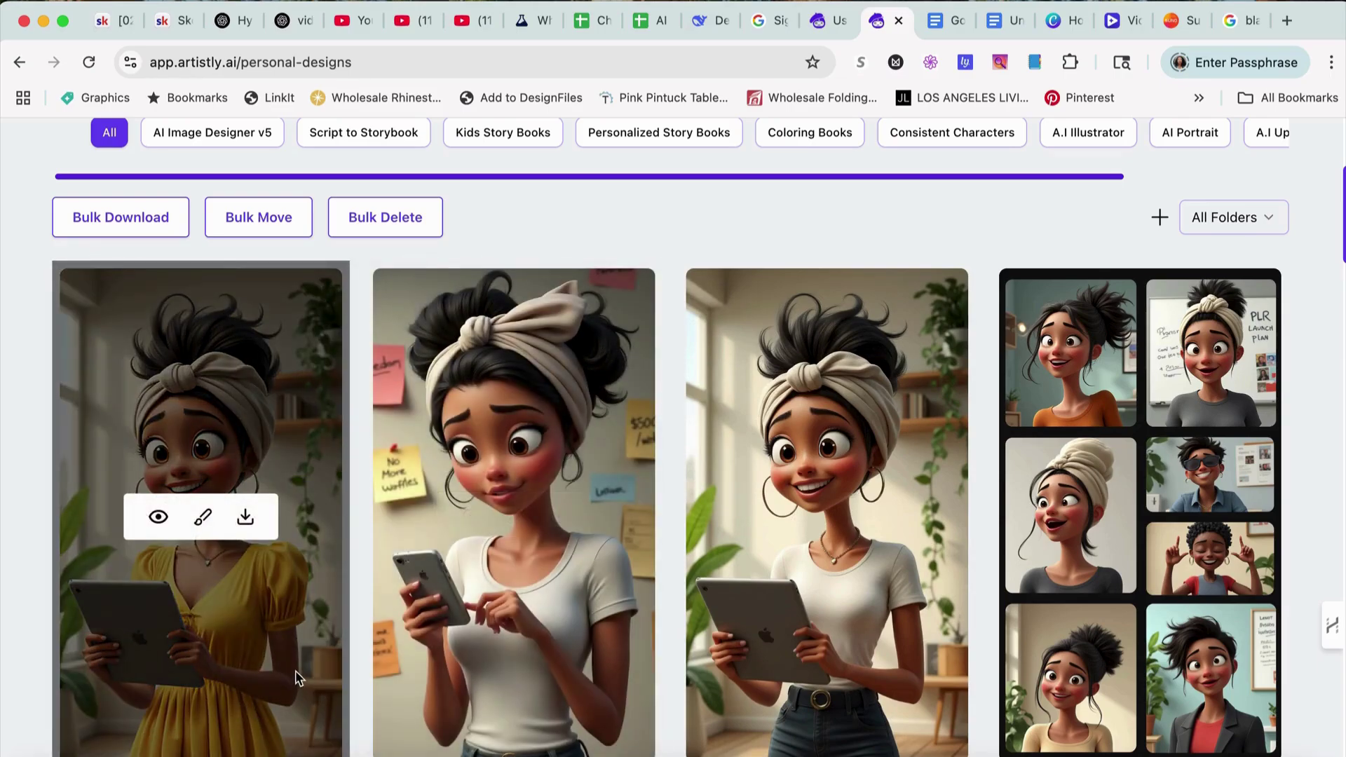
scroll(298, 679, "down", 2)
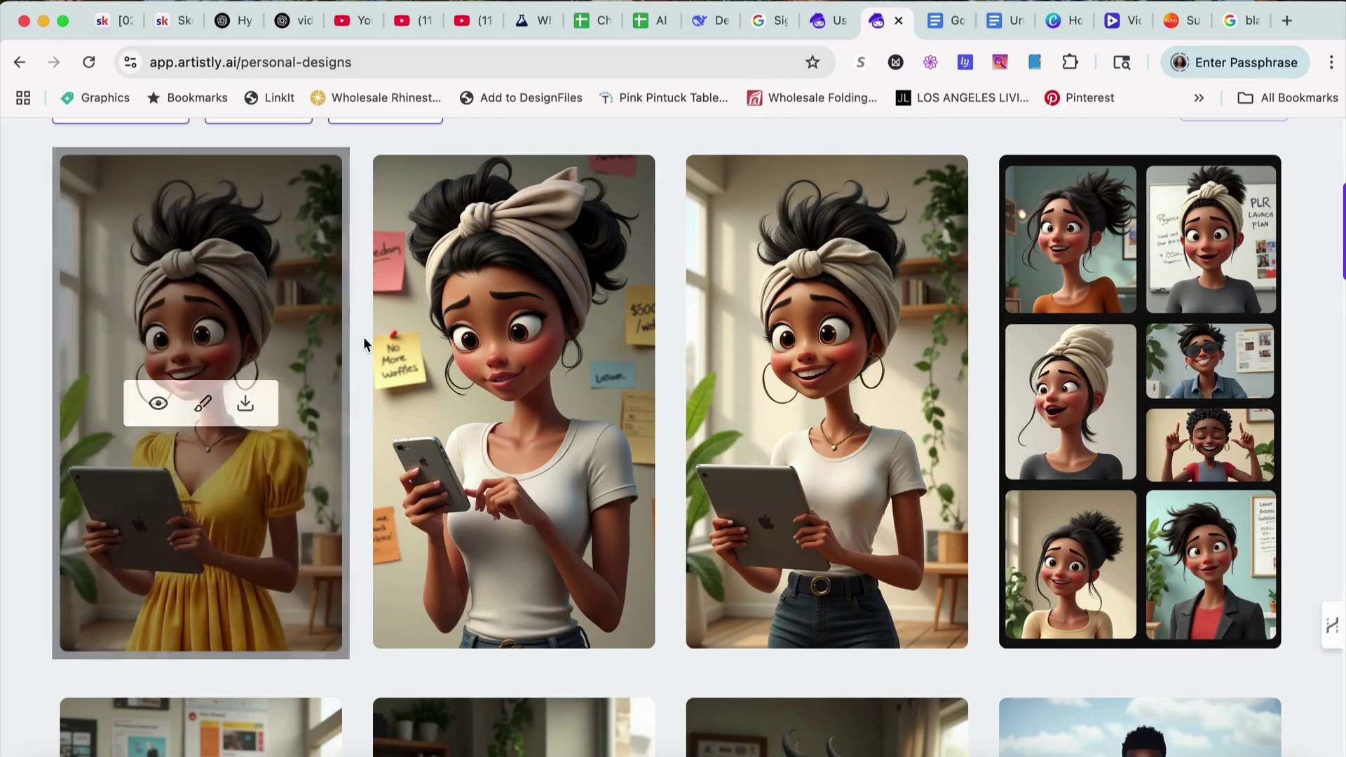
- Reopen the Photo Editor in the AI Design Assistants and load the yellow dress image from the library
scroll(363, 397, "up", 5)
scroll(362, 398, "up", 1)
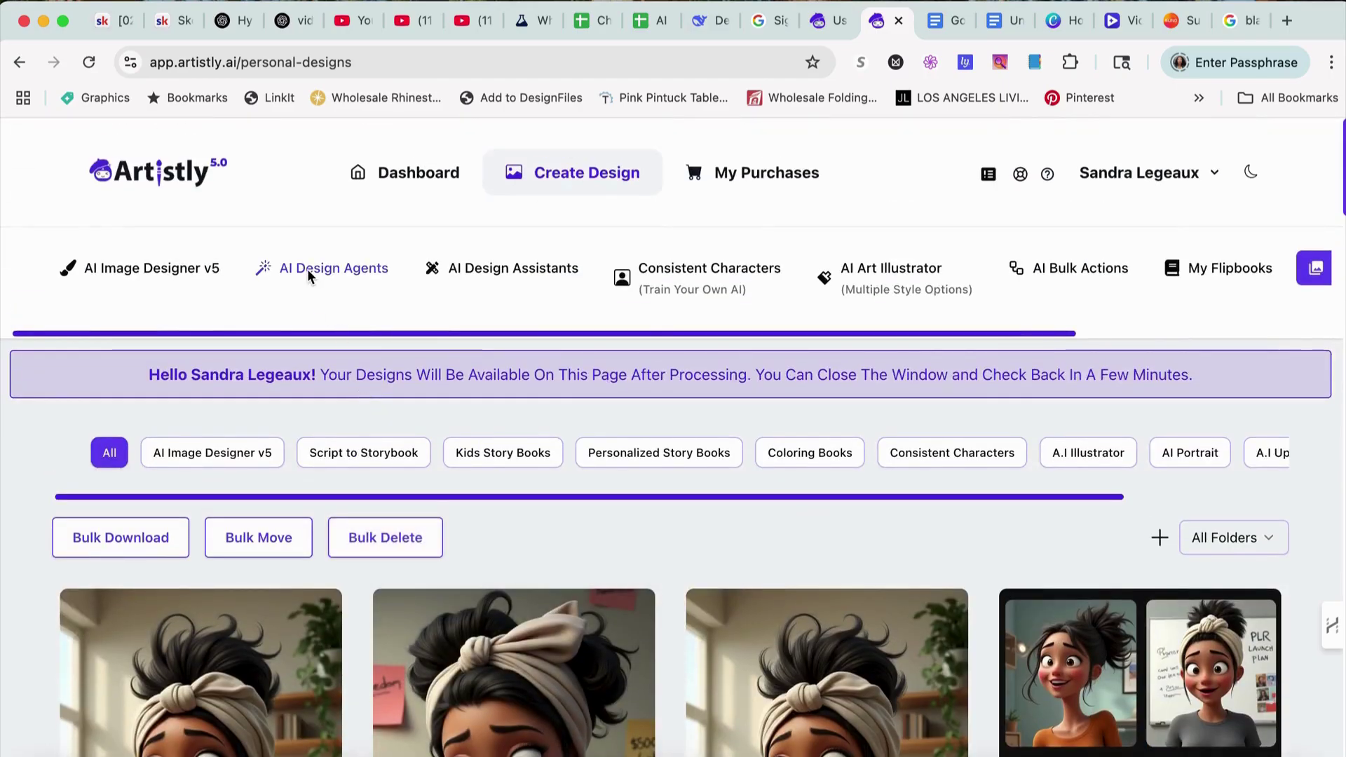
left_click(516, 272)
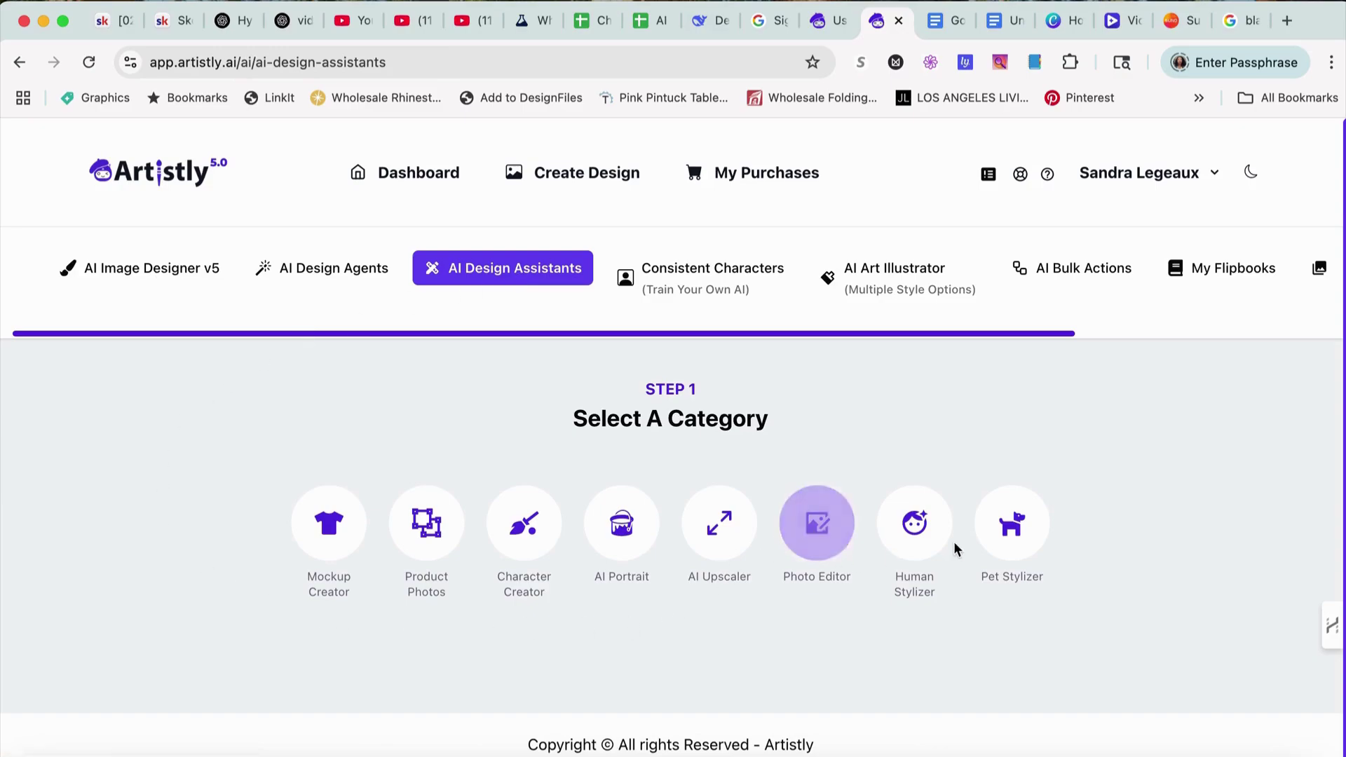
left_click(815, 546)
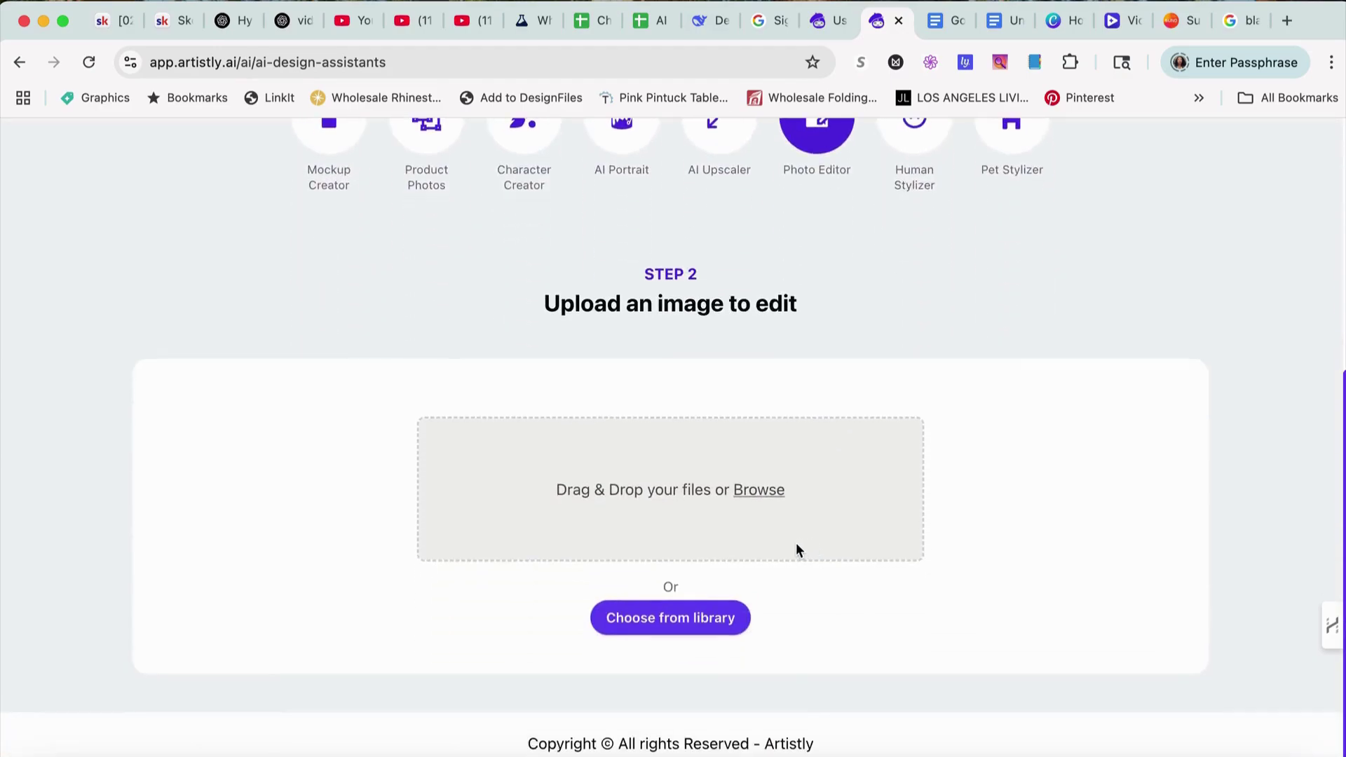
left_click(676, 626)
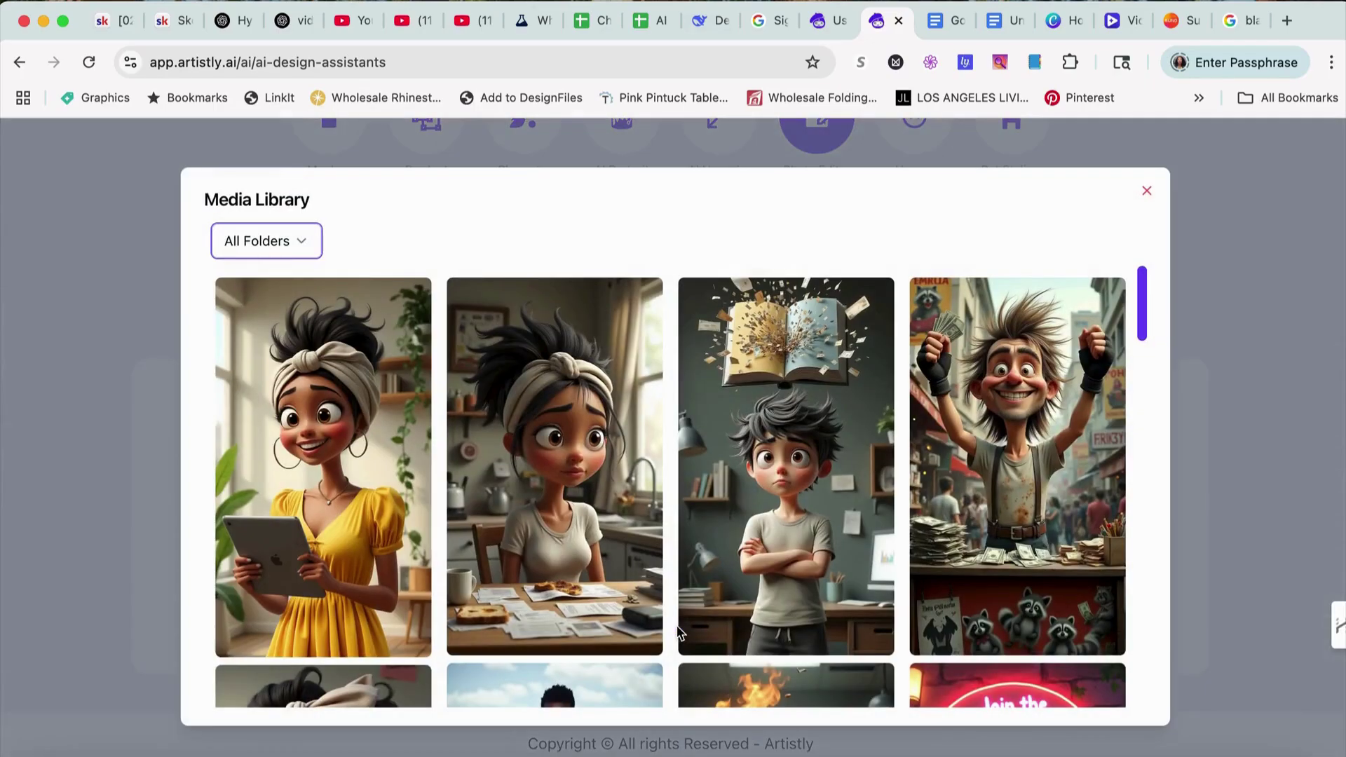
left_click(348, 502)
- Enter the edit prompt "remove head and bun to let her hair down" for the yellow dress image and generate it
scroll(589, 610, "down", 1)
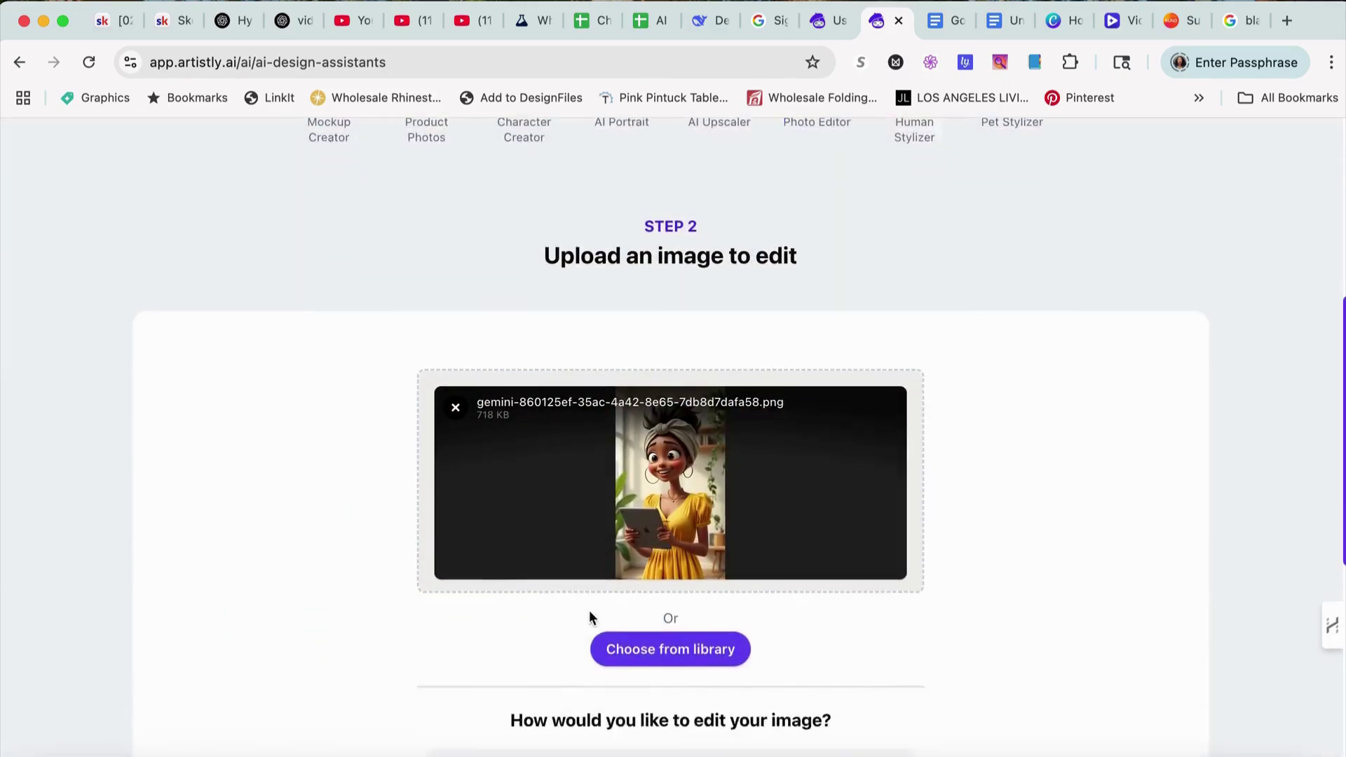
scroll(590, 615, "down", 3)
left_click(537, 554)
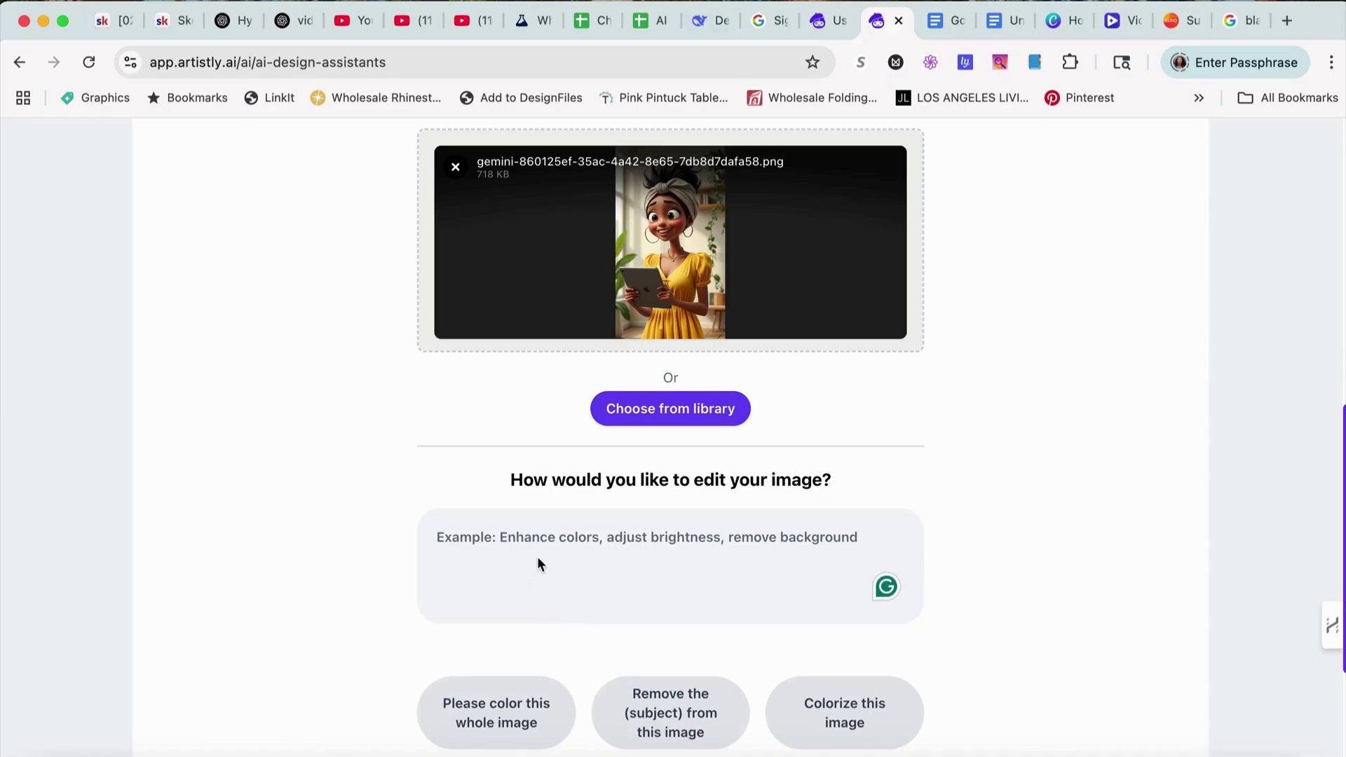
type("remove ")
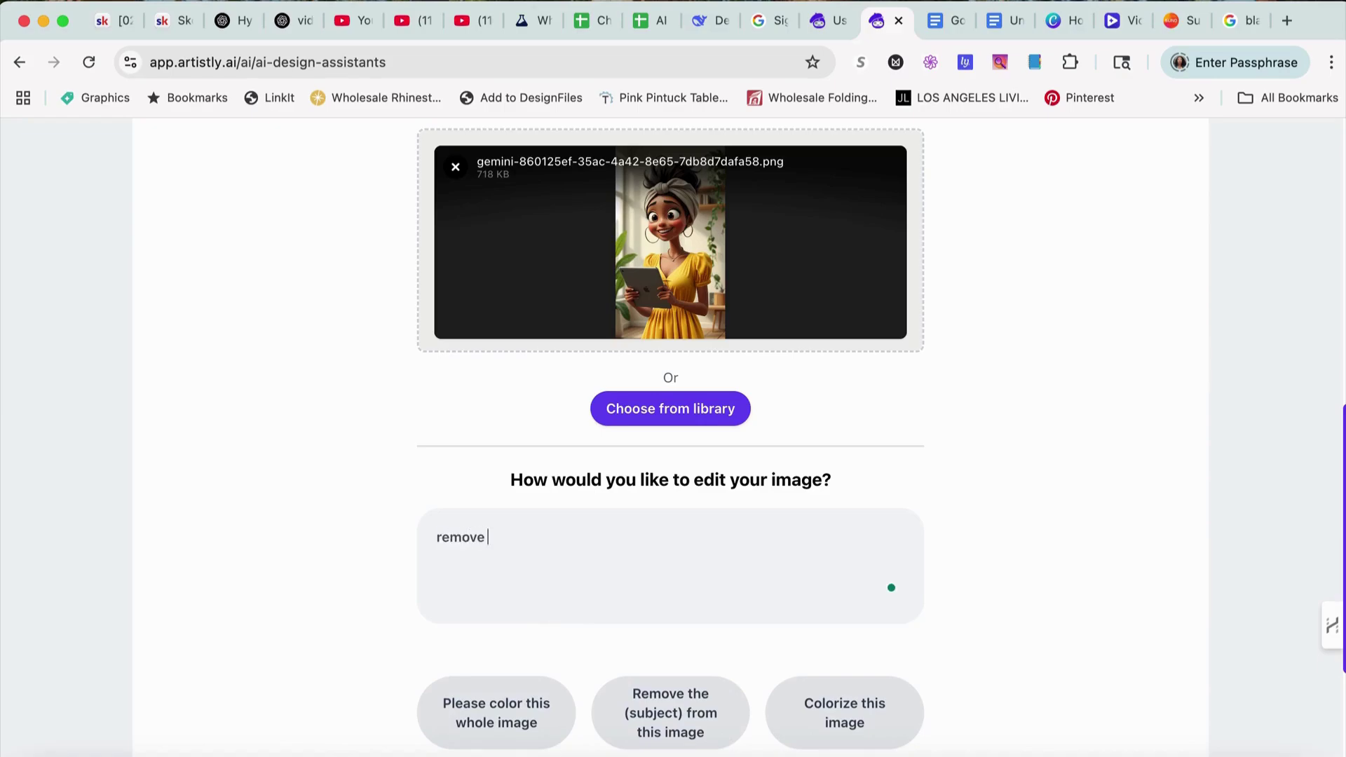
type("head")
type("and bun")
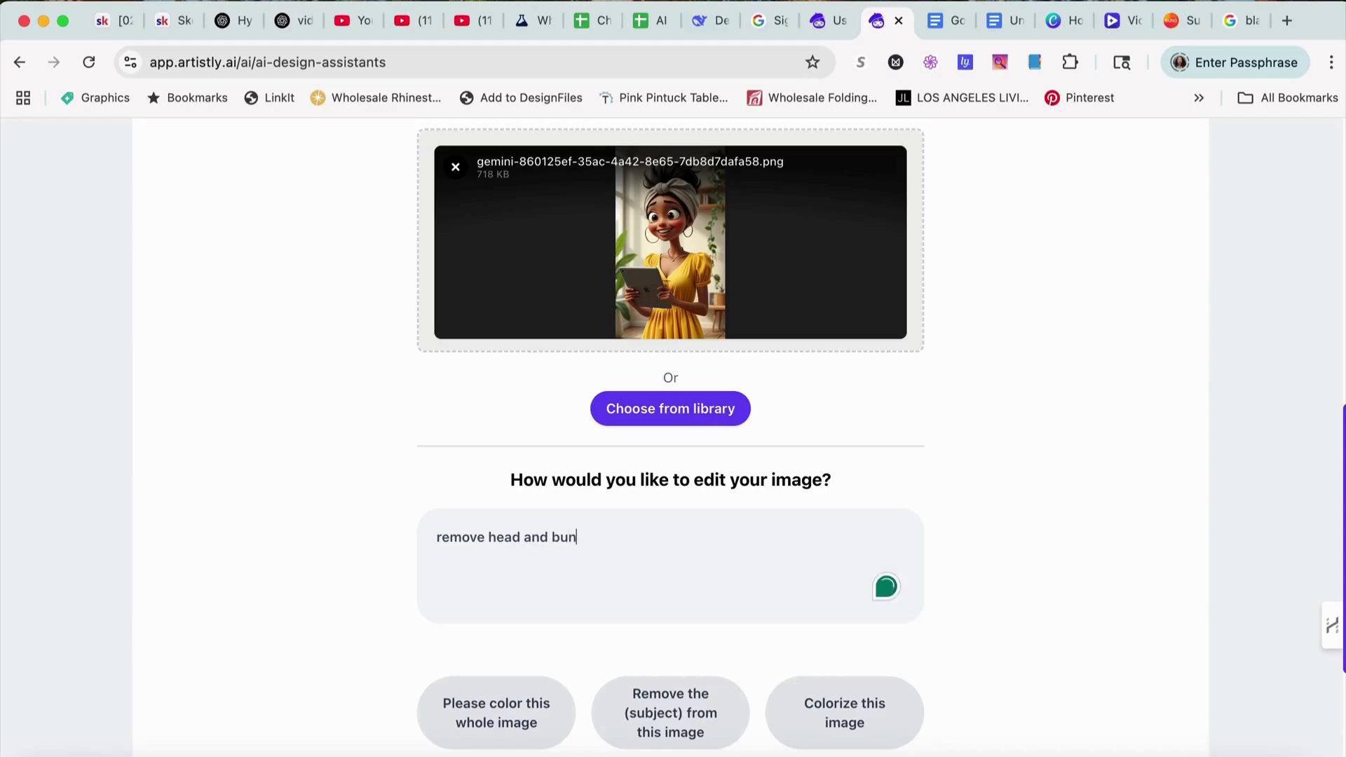
type(" to let her hair down")
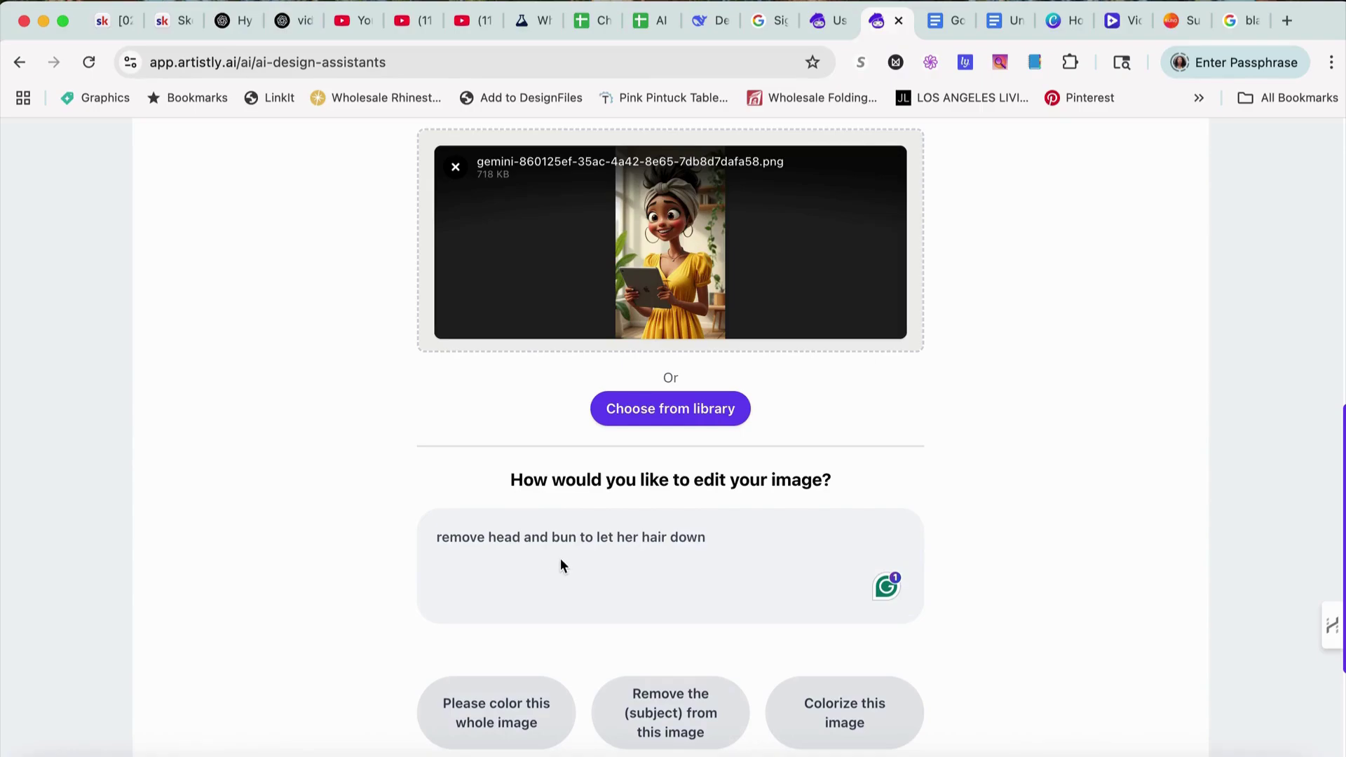
scroll(748, 568, "down", 3)
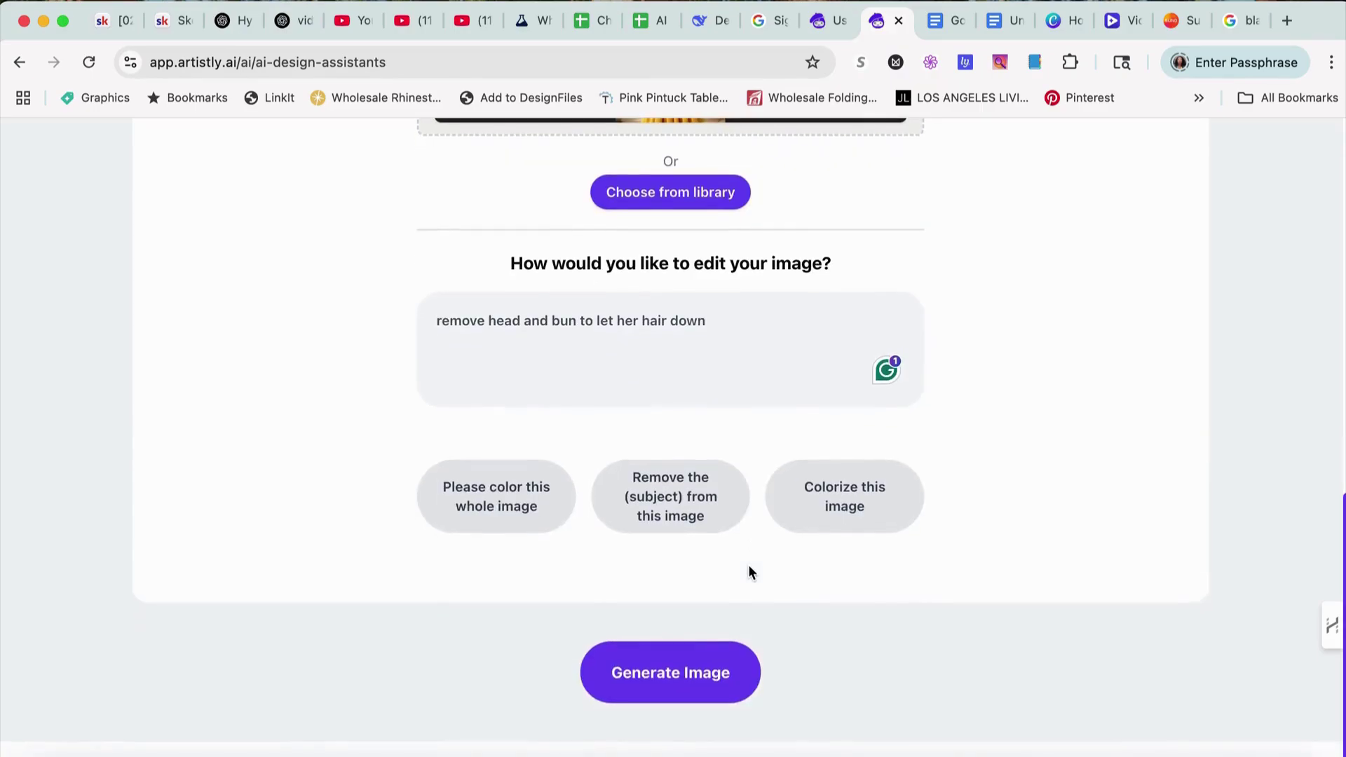
left_click(659, 673)
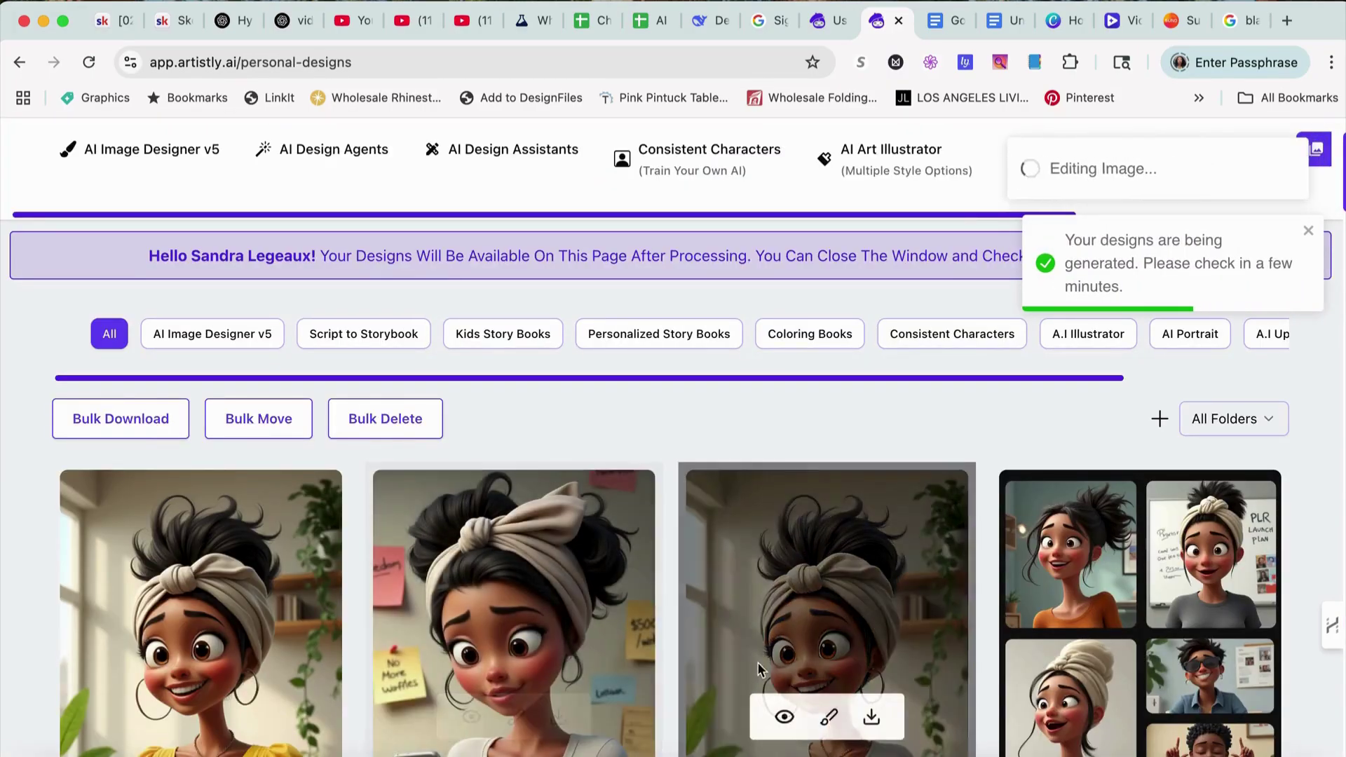
- Examine the newly generated hair edit of the yellow dress character in the personal designs gallery
scroll(763, 649, "down", 3)
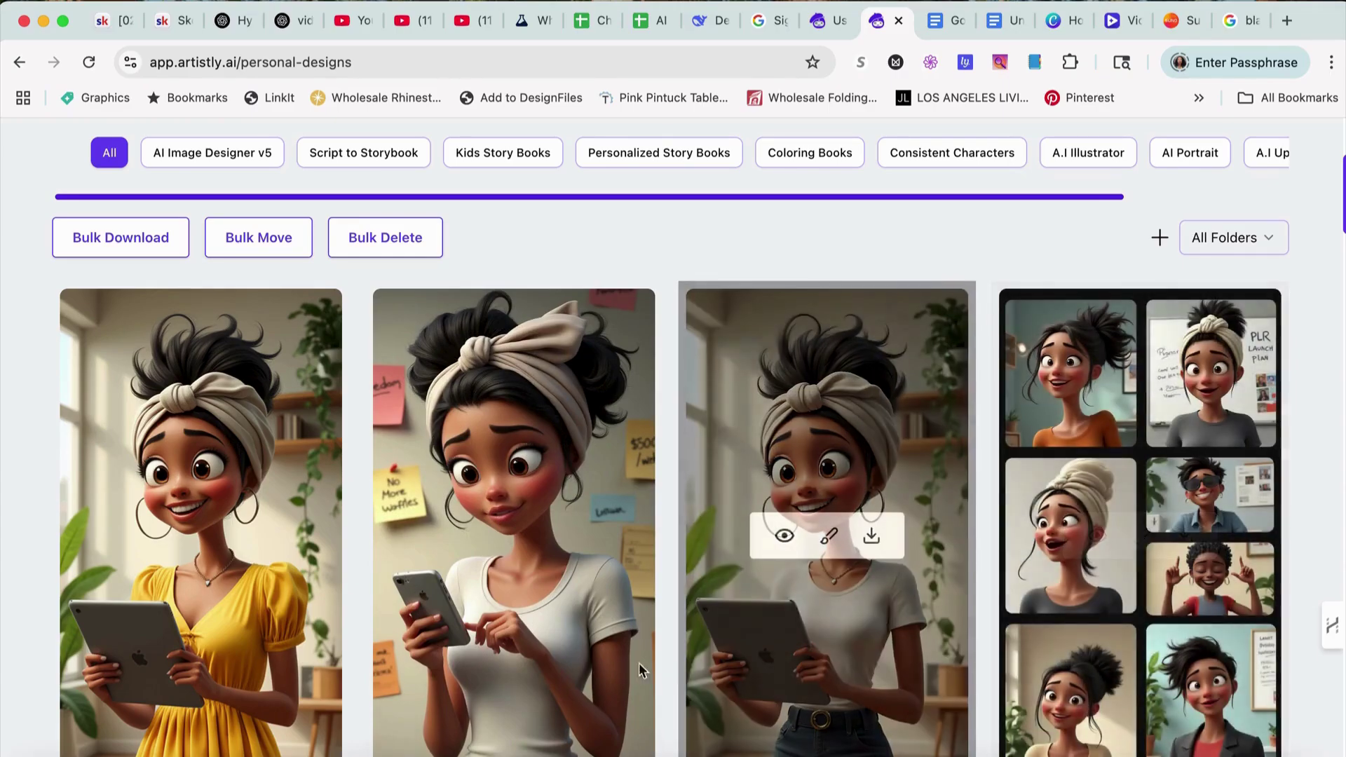
scroll(615, 666, "down", 2)
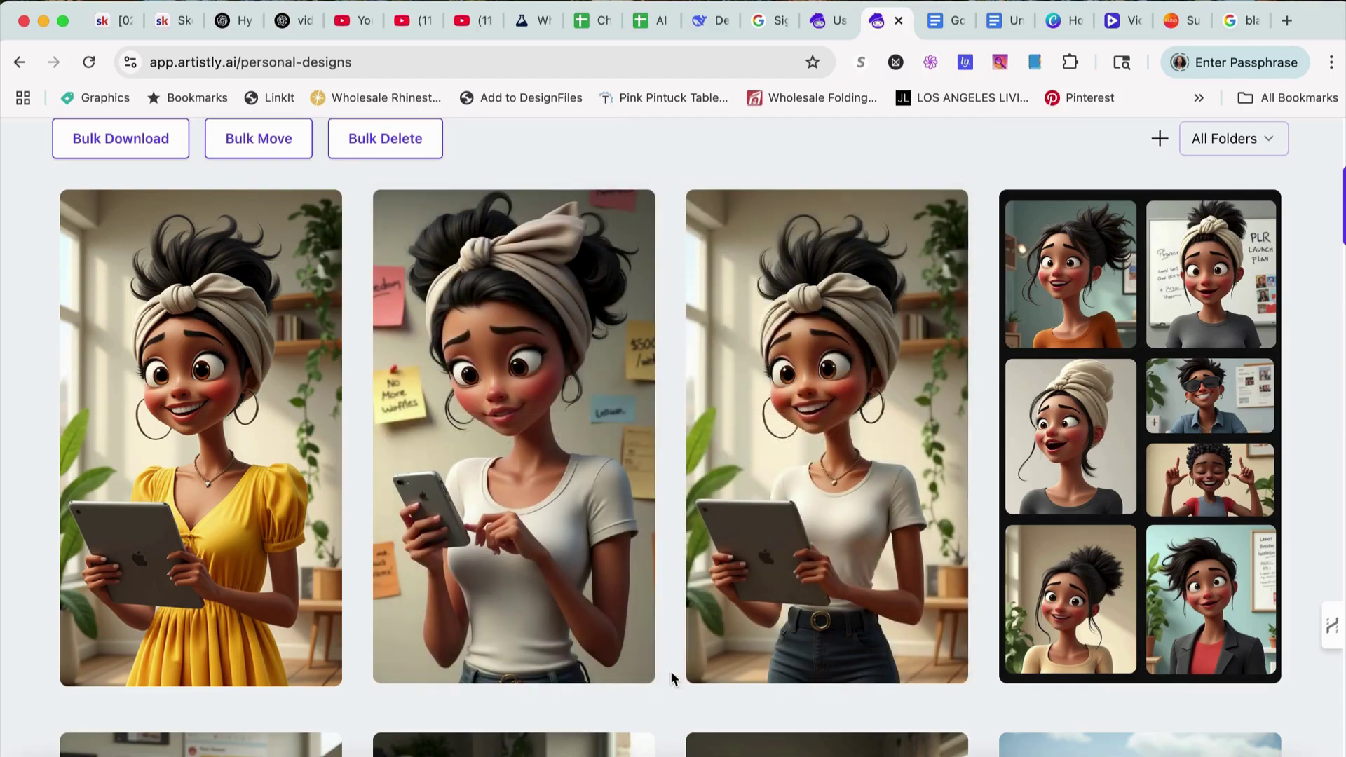
scroll(624, 662, "down", 3)
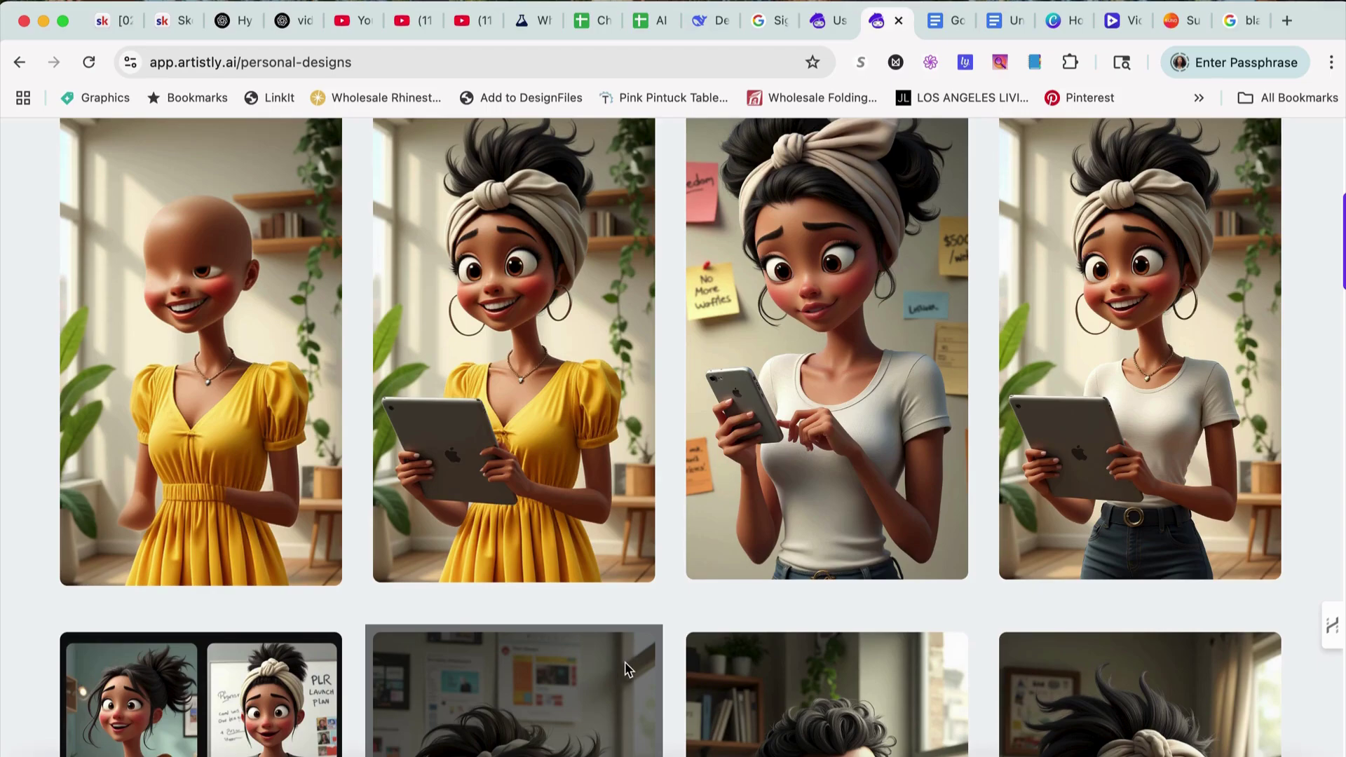
mouse_move(293, 431)
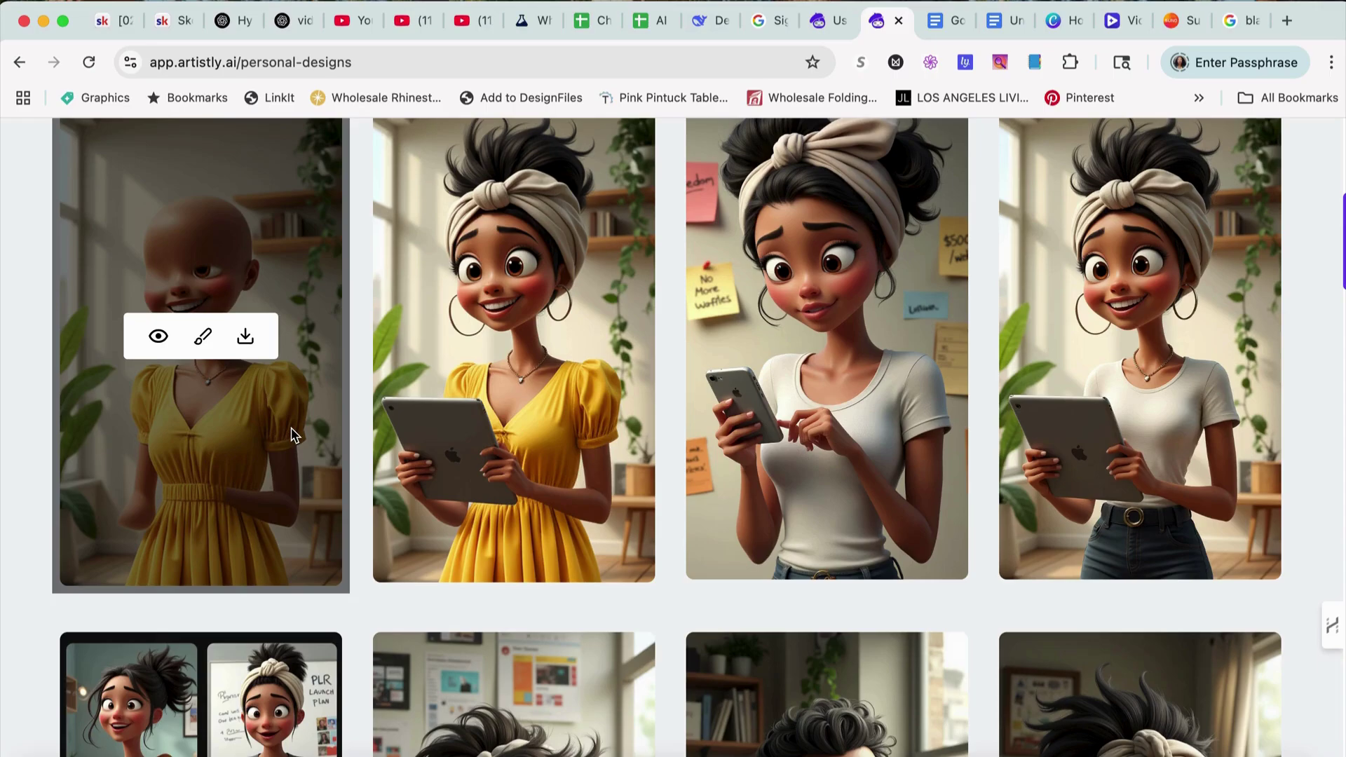
- Reopen the Photo Editor, load the yellow dress image with the headband and tablet from the library, and start its edit prompt
mouse_move(533, 452)
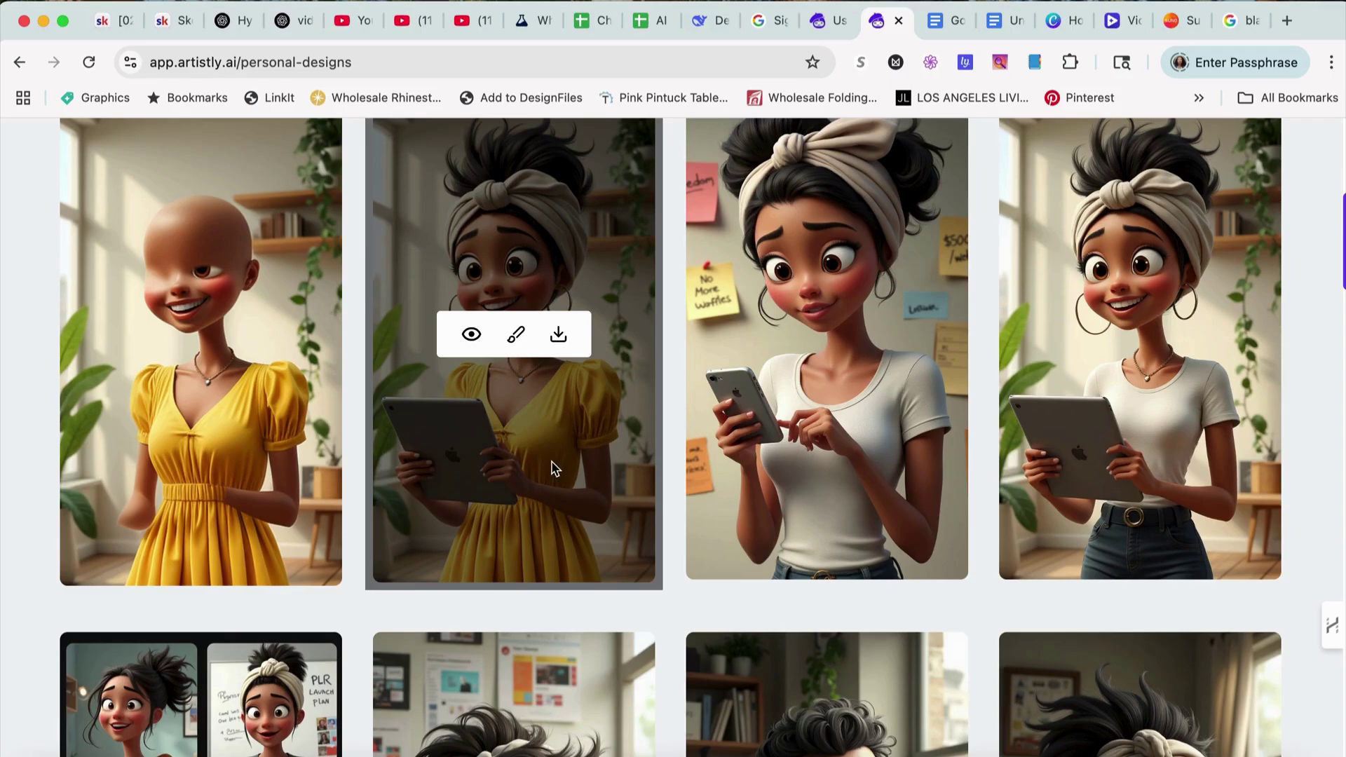
mouse_move(256, 506)
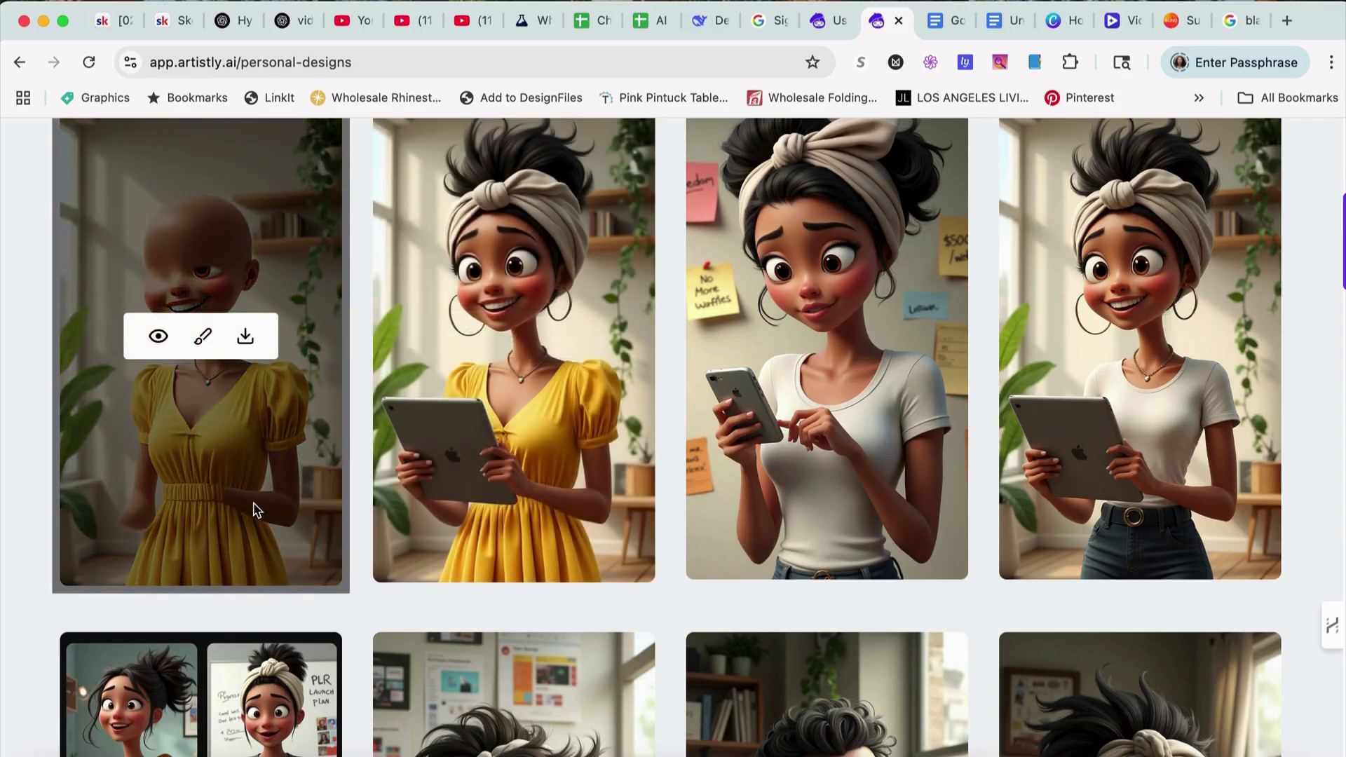
mouse_move(460, 487)
scroll(459, 486, "up", 3)
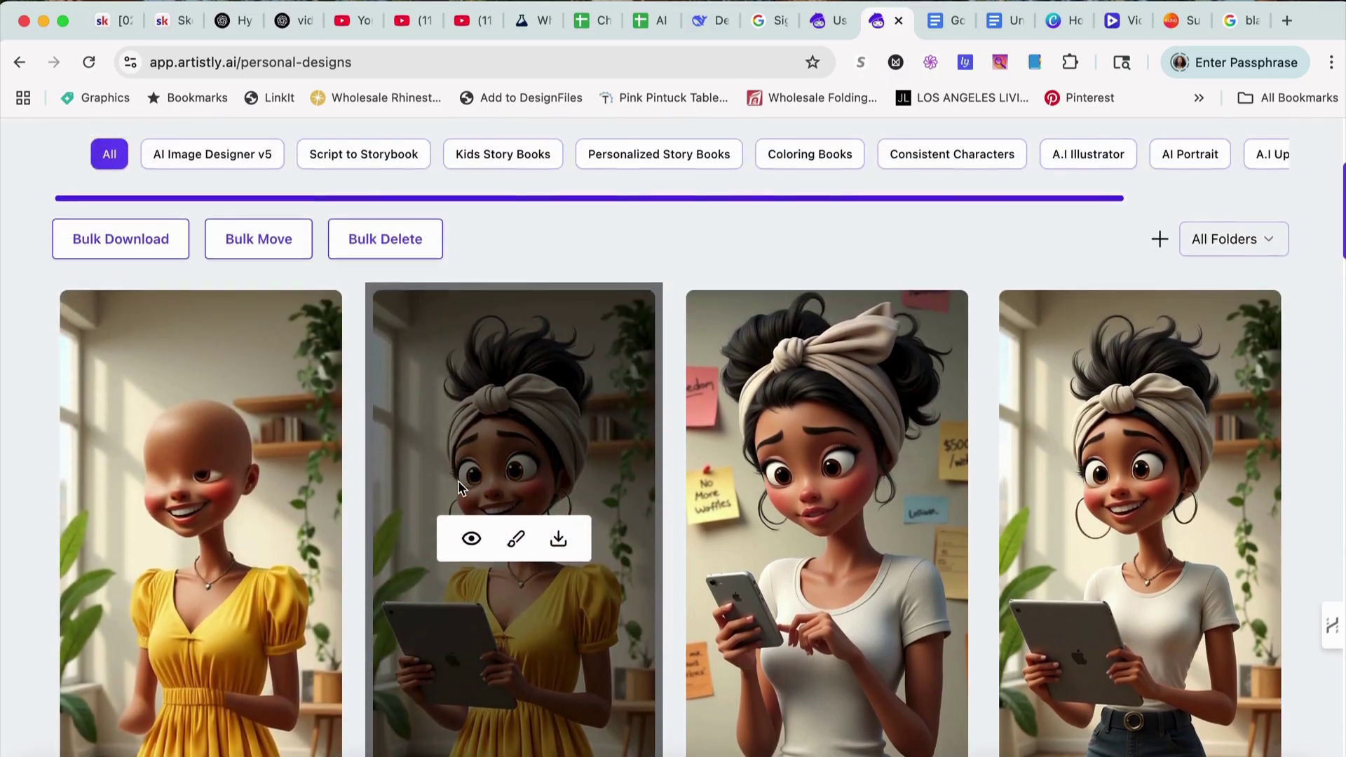
scroll(460, 486, "up", 3)
scroll(459, 484, "up", 1)
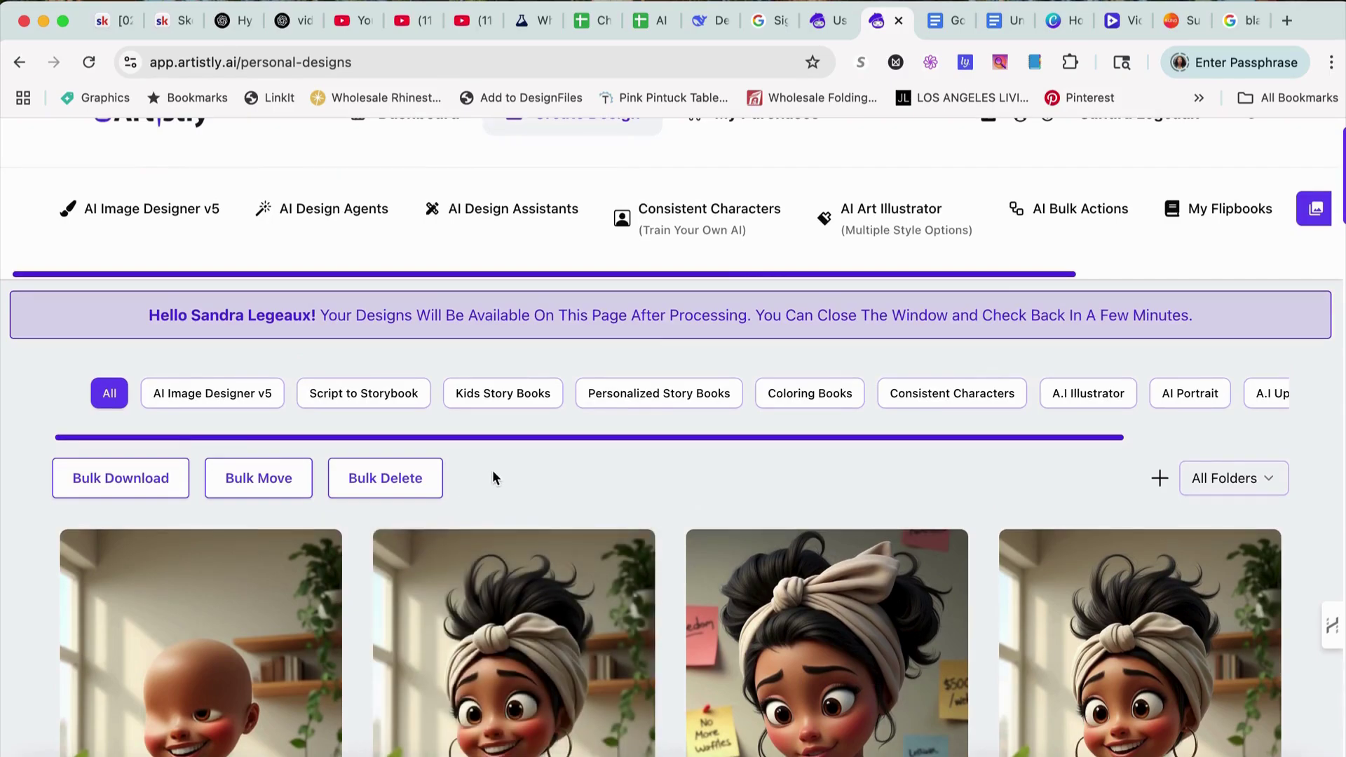
left_click(519, 210)
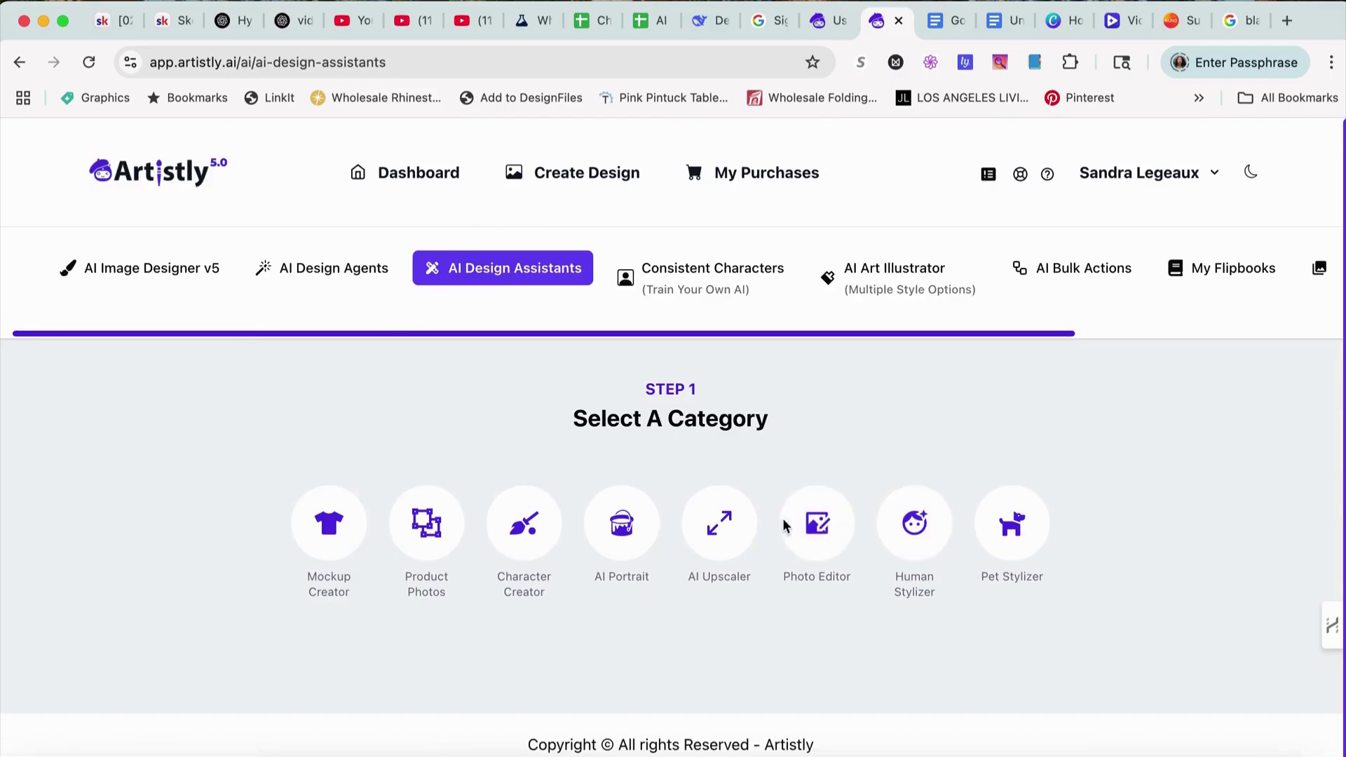
left_click(810, 528)
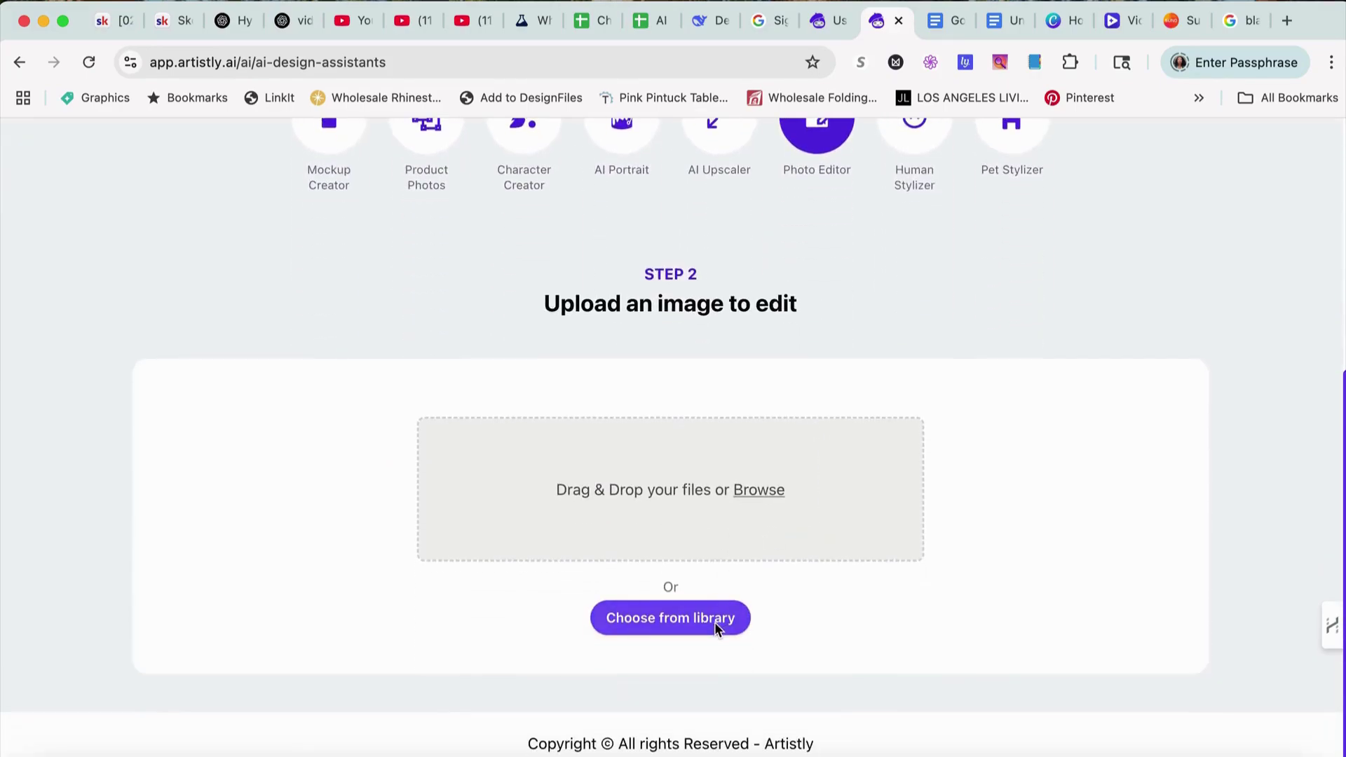
left_click(714, 621)
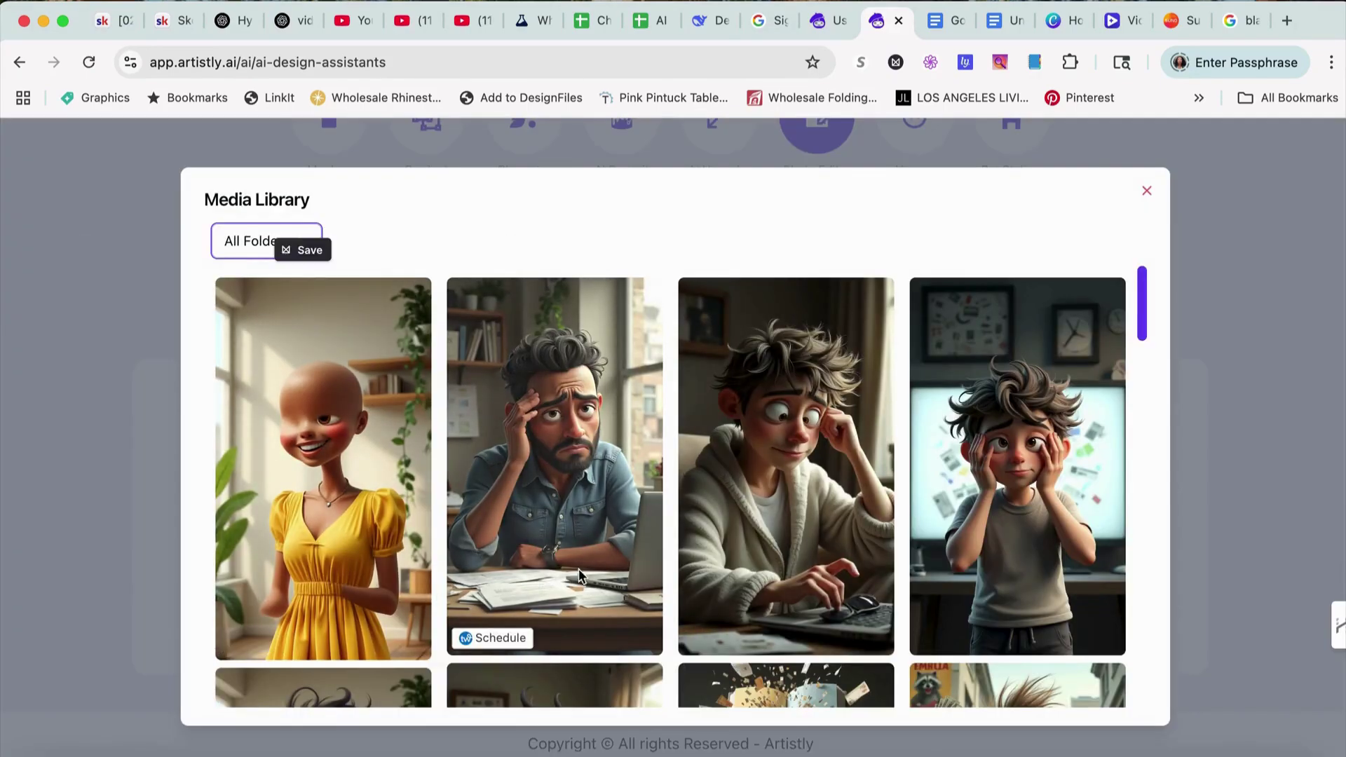
scroll(579, 569, "down", 4)
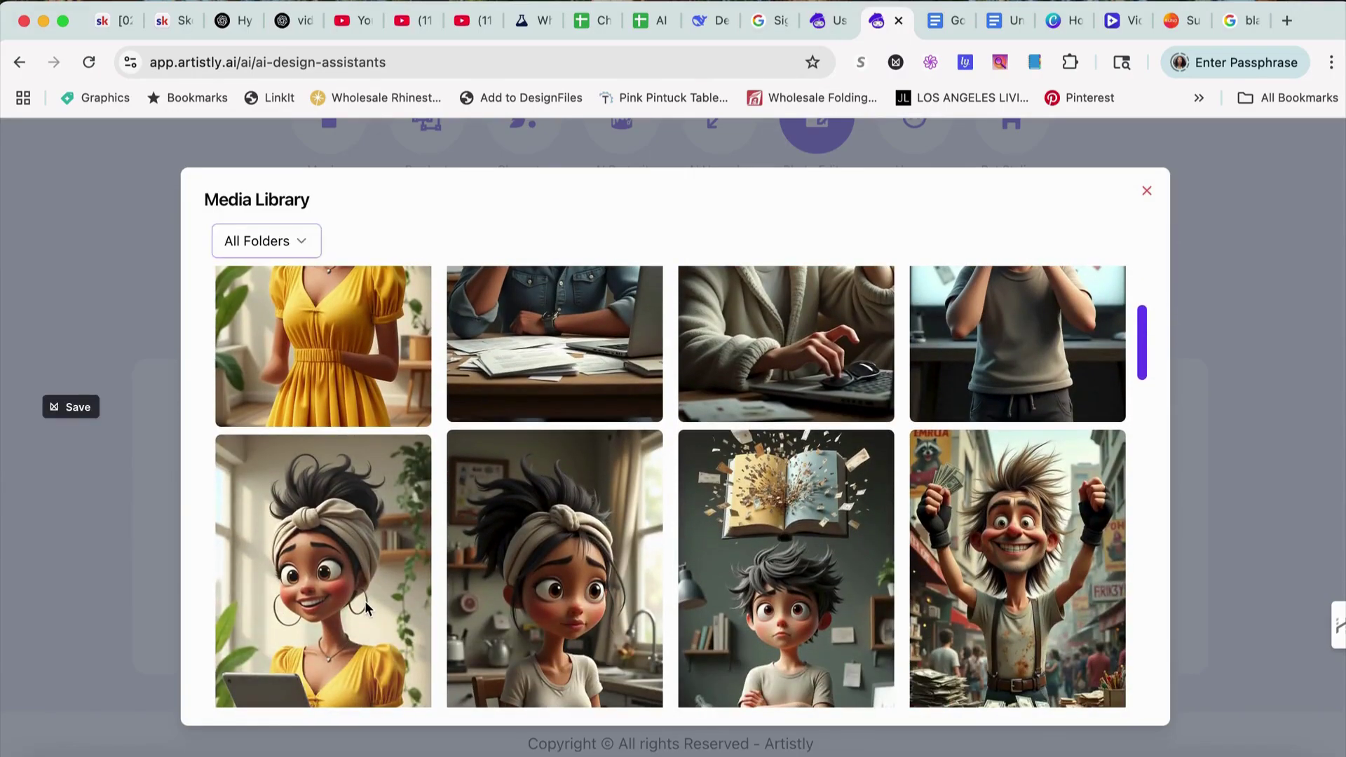
left_click(365, 607)
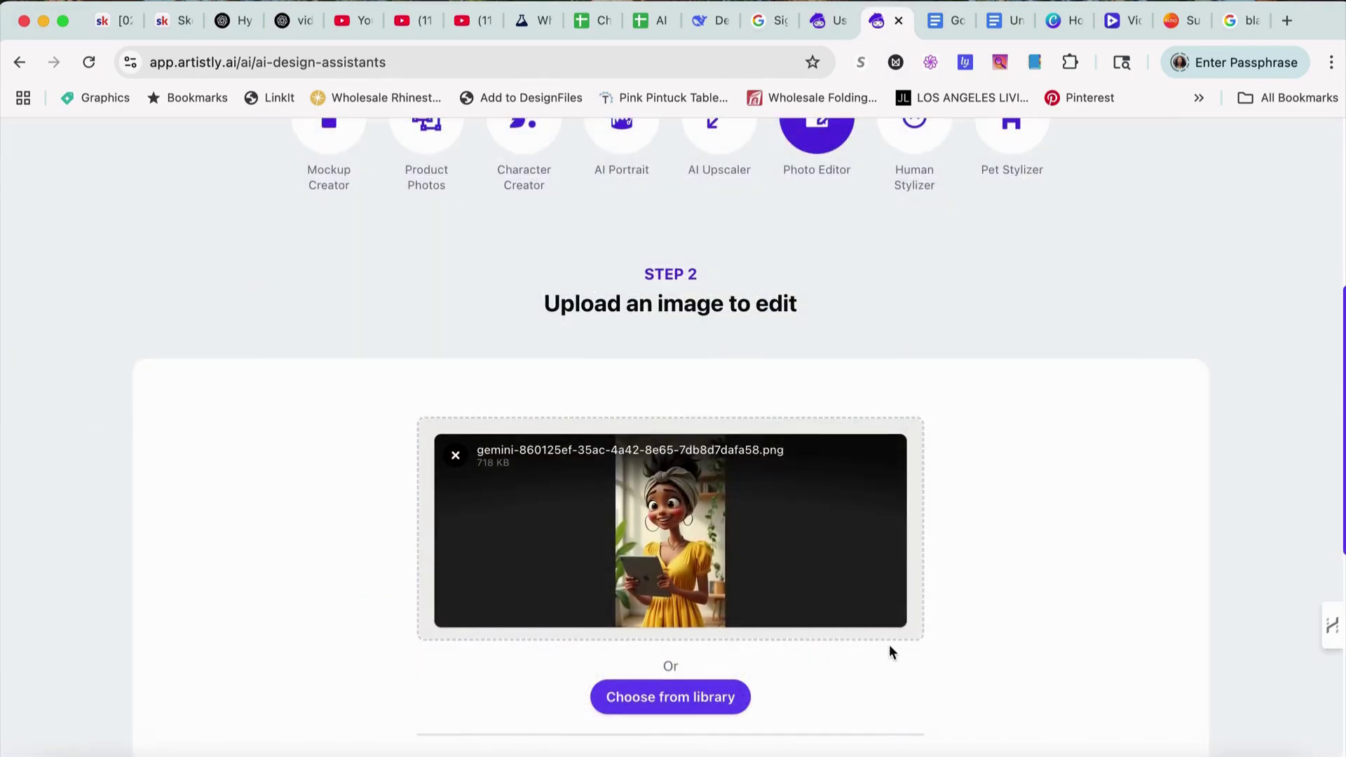
scroll(873, 643, "down", 3)
left_click(720, 618)
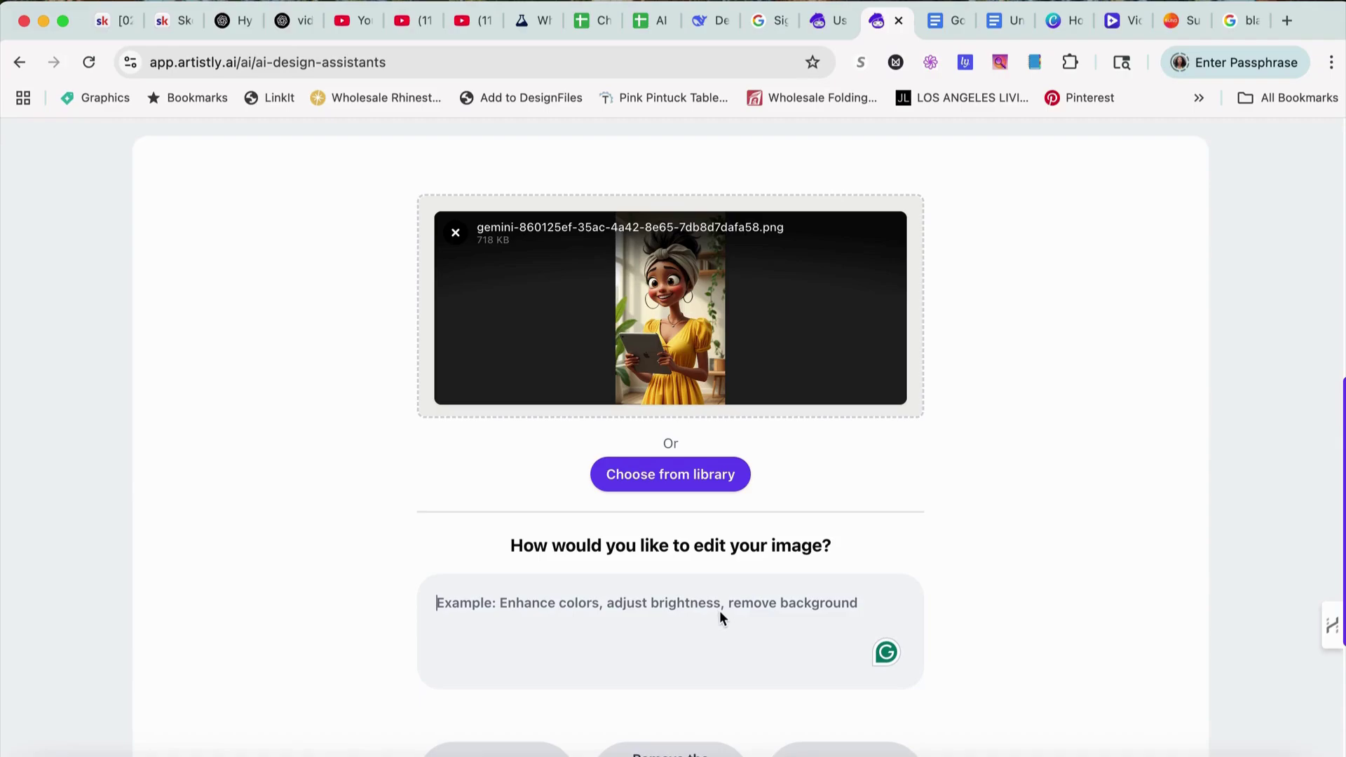
type("Iet")
key("BackSpace")
key("BackSpace")
key("BackSpace")
type("h")
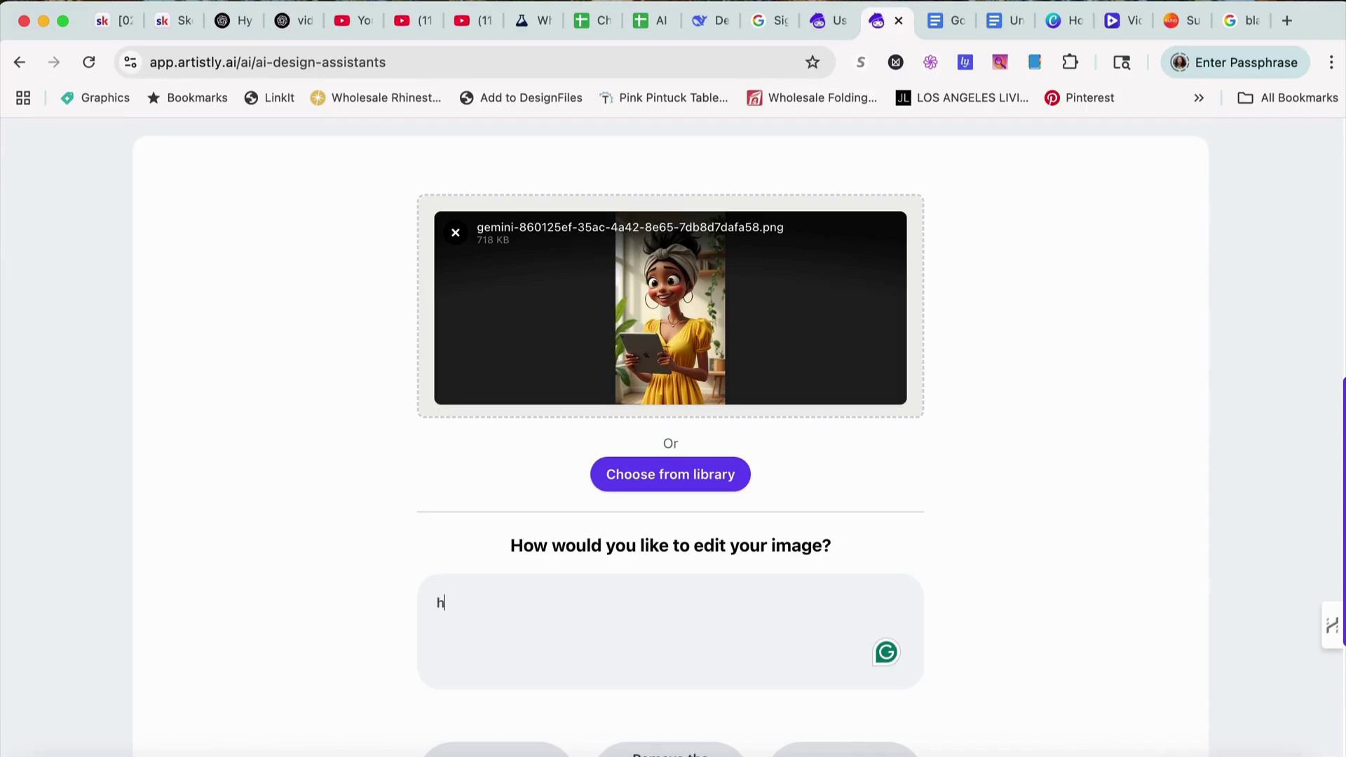
type("air to")
key("BackSpace")
key("BackSpace")
key("BackSpace")
key("BackSpace")
key("BackSpace")
key("BackSpace")
key("BackSpace")
key("BackSpace")
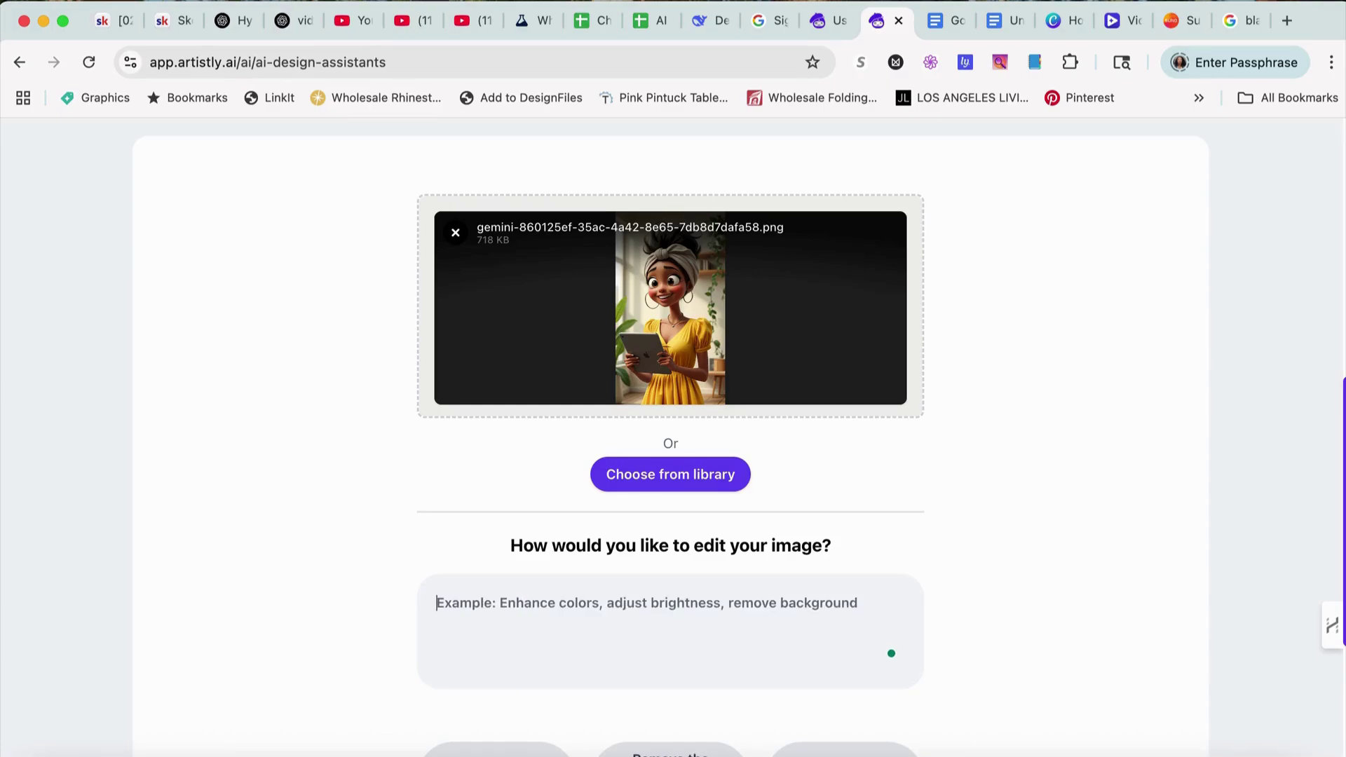
- Enter the edit prompt "remove the headband" for the yellow dress image and generate it
type("remove y")
key("BackSpace")
type("the headband")
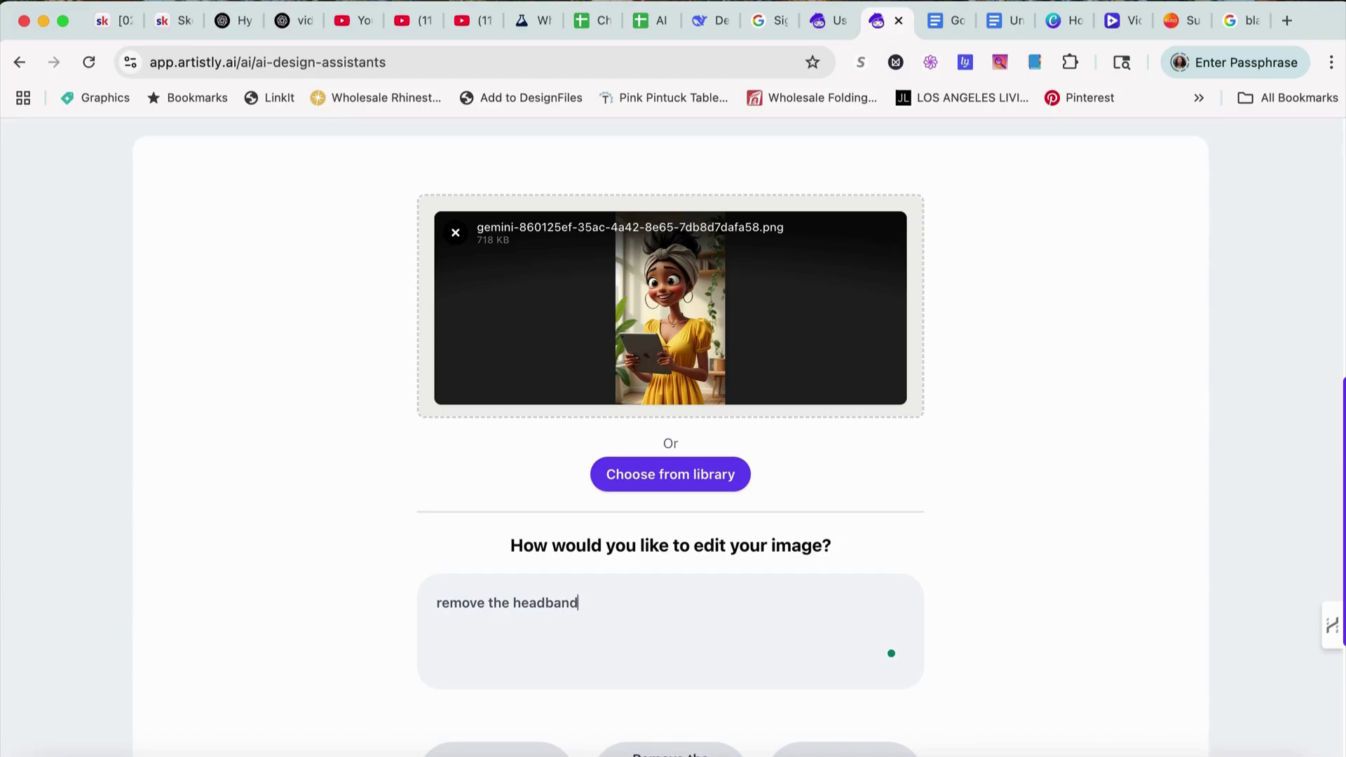
scroll(817, 549, "down", 3)
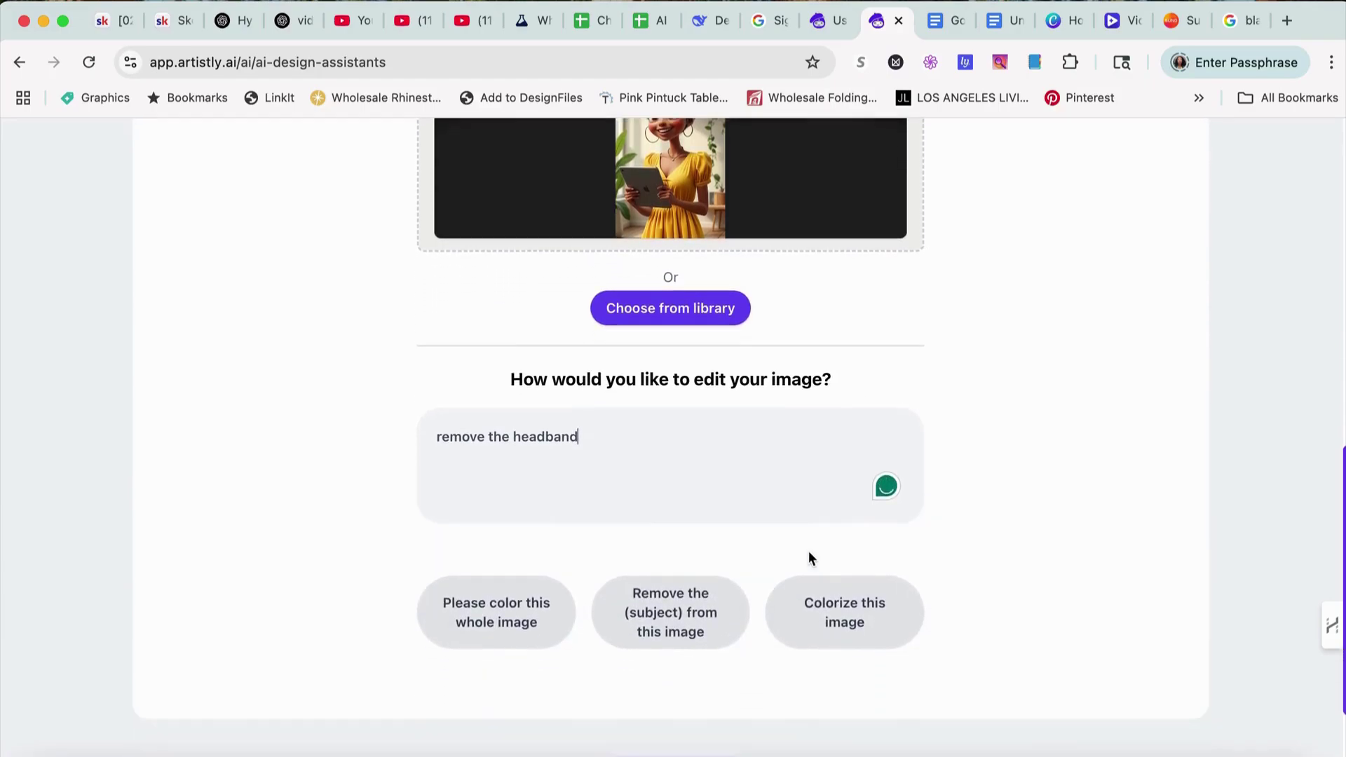
scroll(641, 520, "down", 1)
left_click(686, 653)
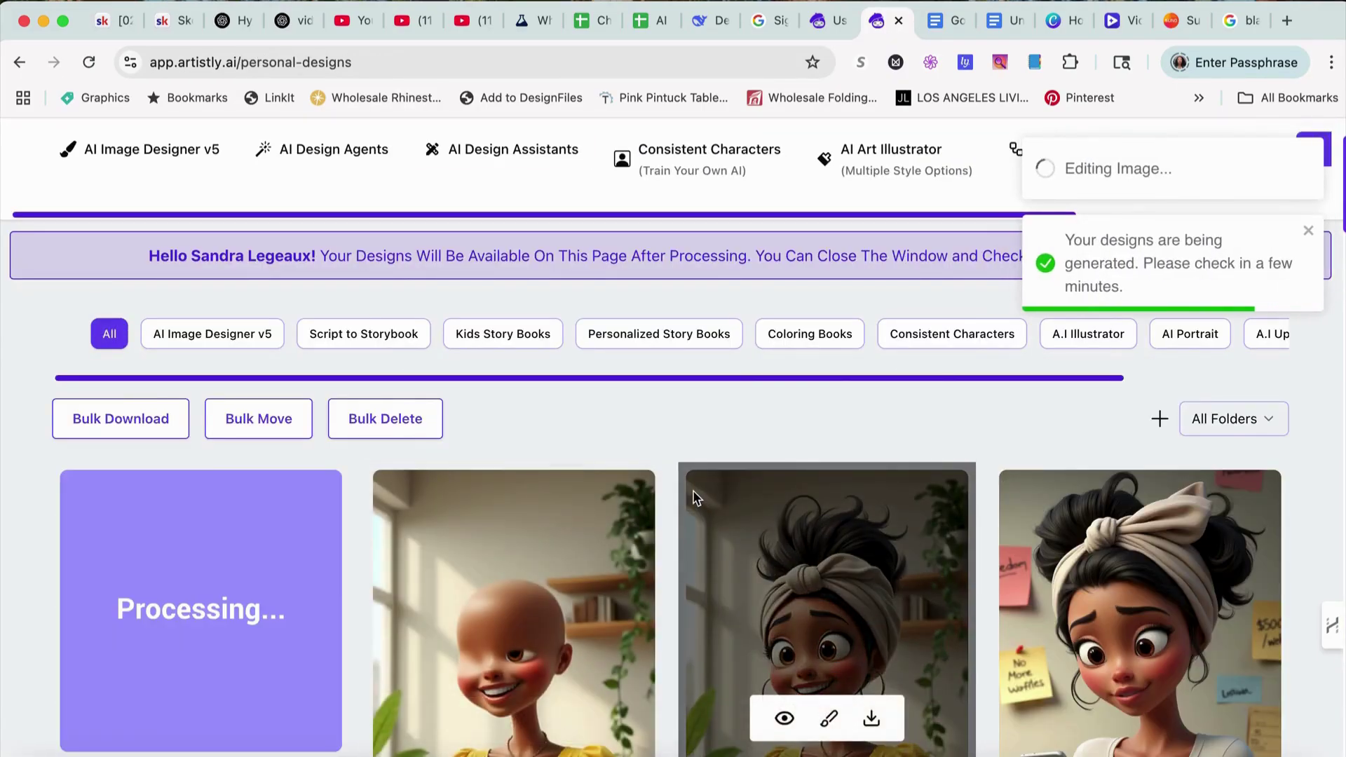
- Compare the earlier yellow dress edits and the original character images in the personal designs gallery while the new edit processes
scroll(693, 491, "down", 1)
scroll(628, 588, "down", 1)
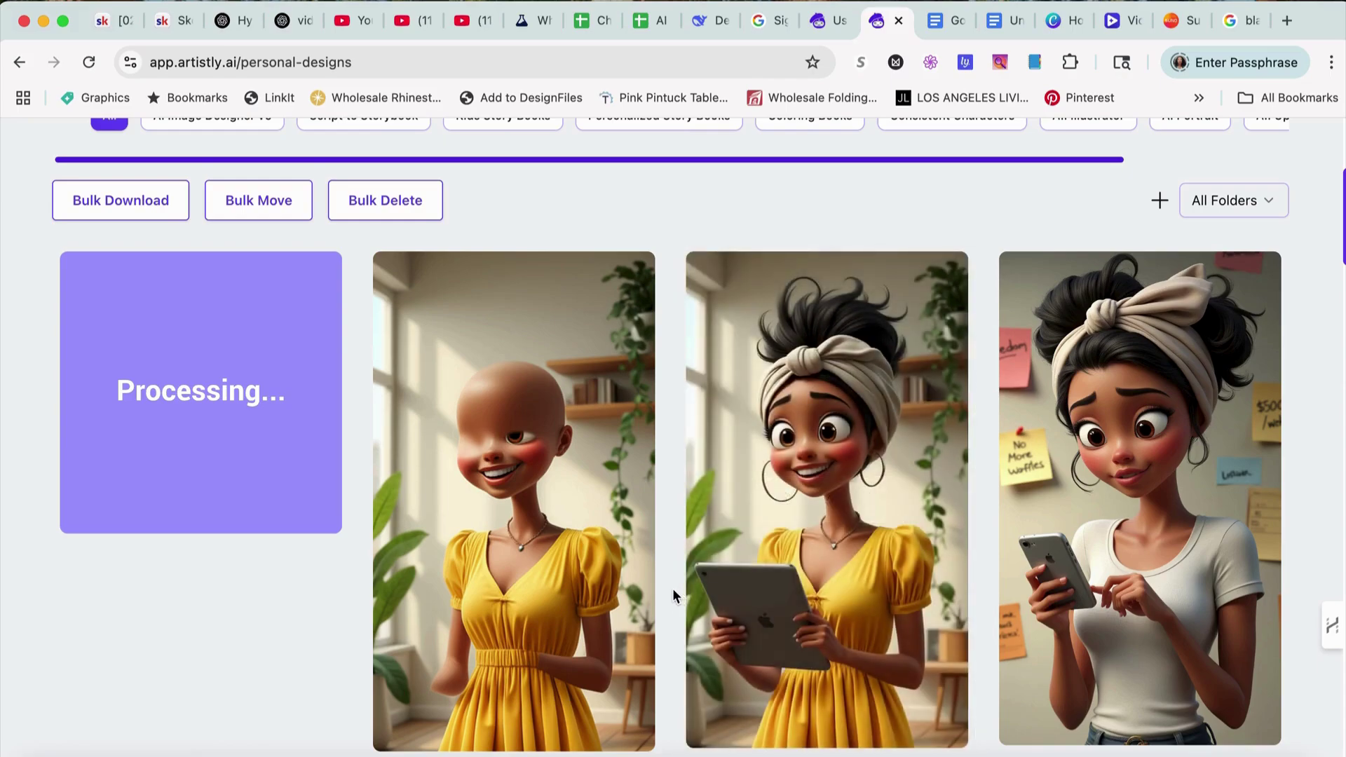
mouse_move(693, 605)
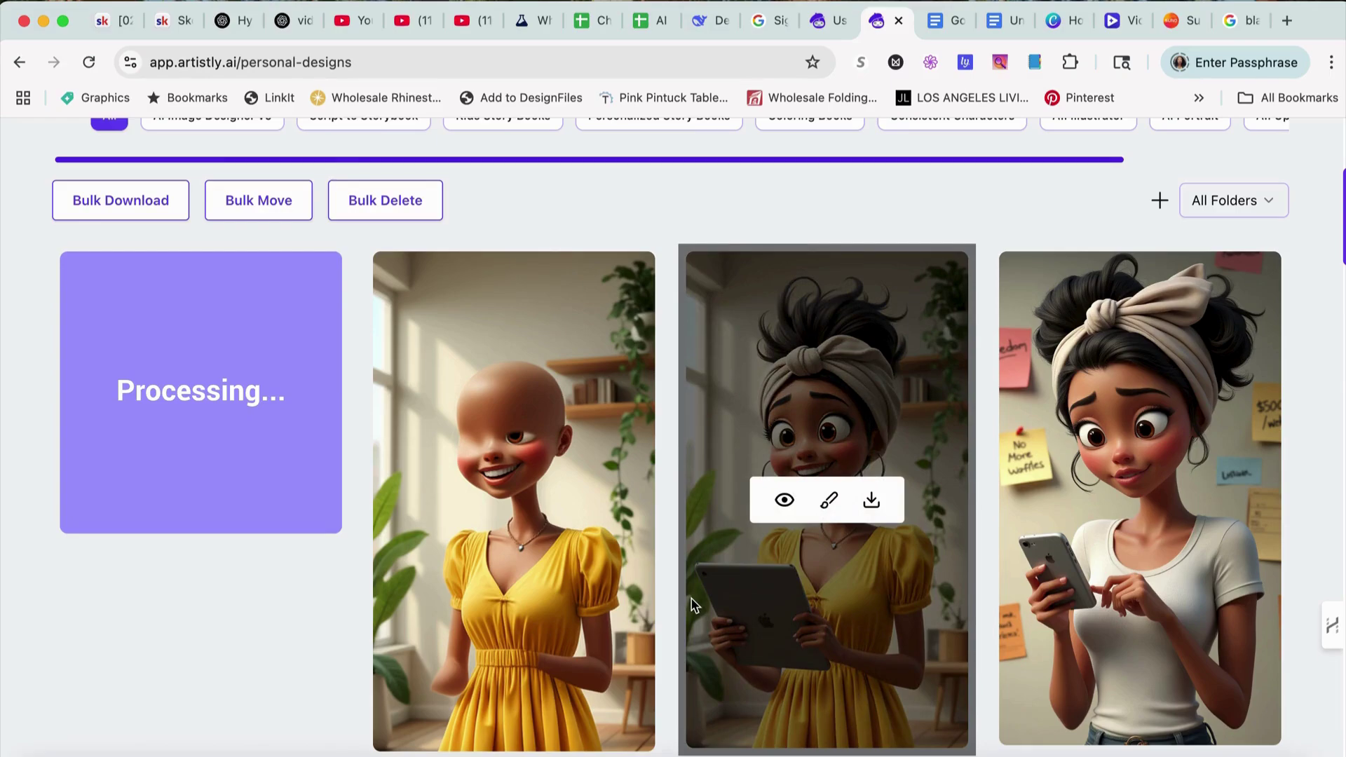
scroll(692, 605, "down", 2)
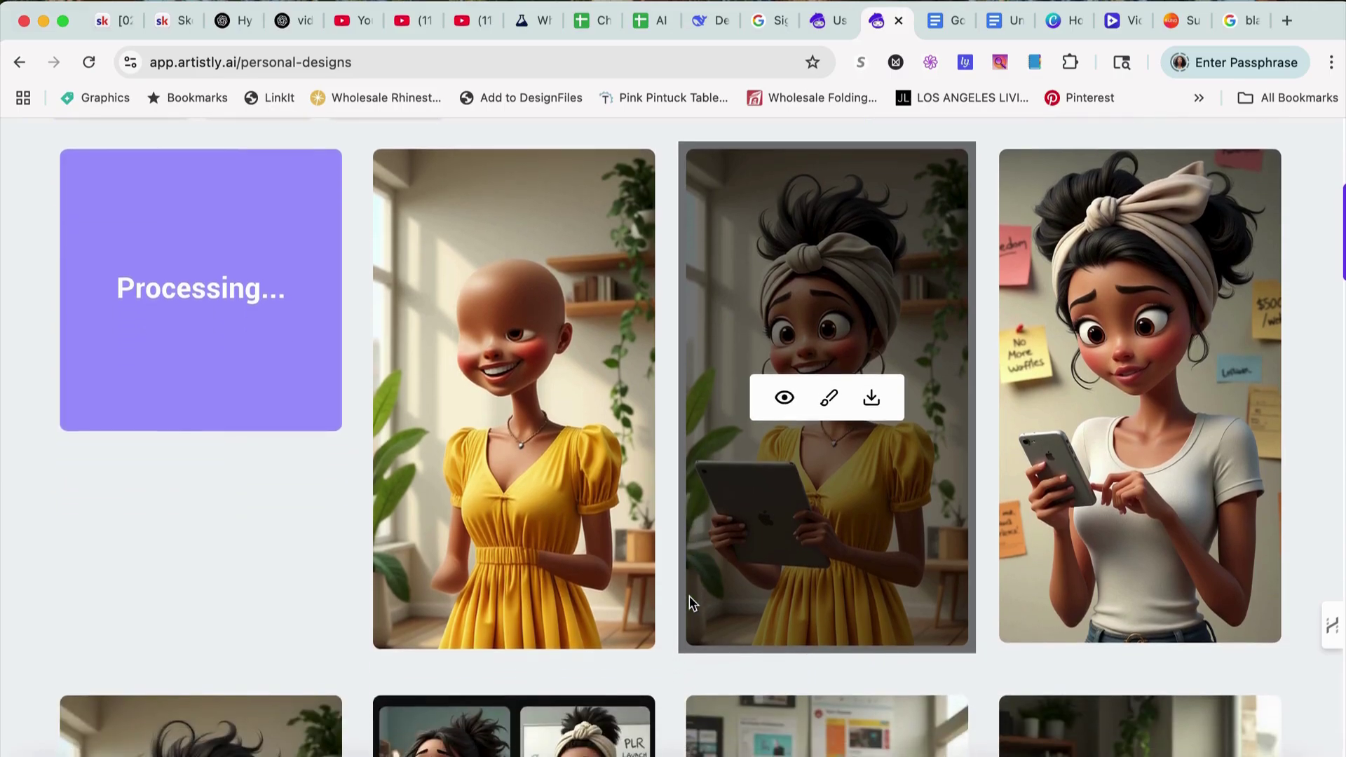
scroll(691, 601, "down", 5)
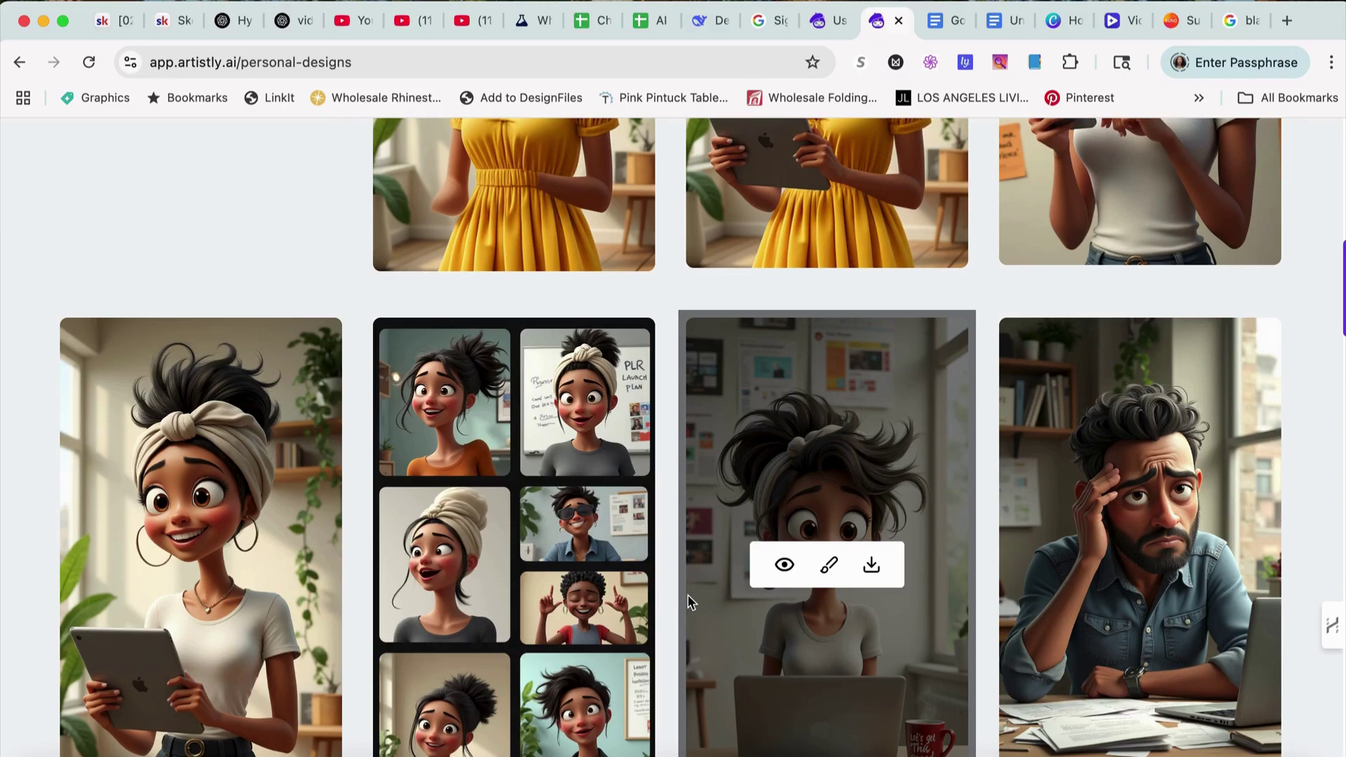
scroll(687, 595, "up", 7)
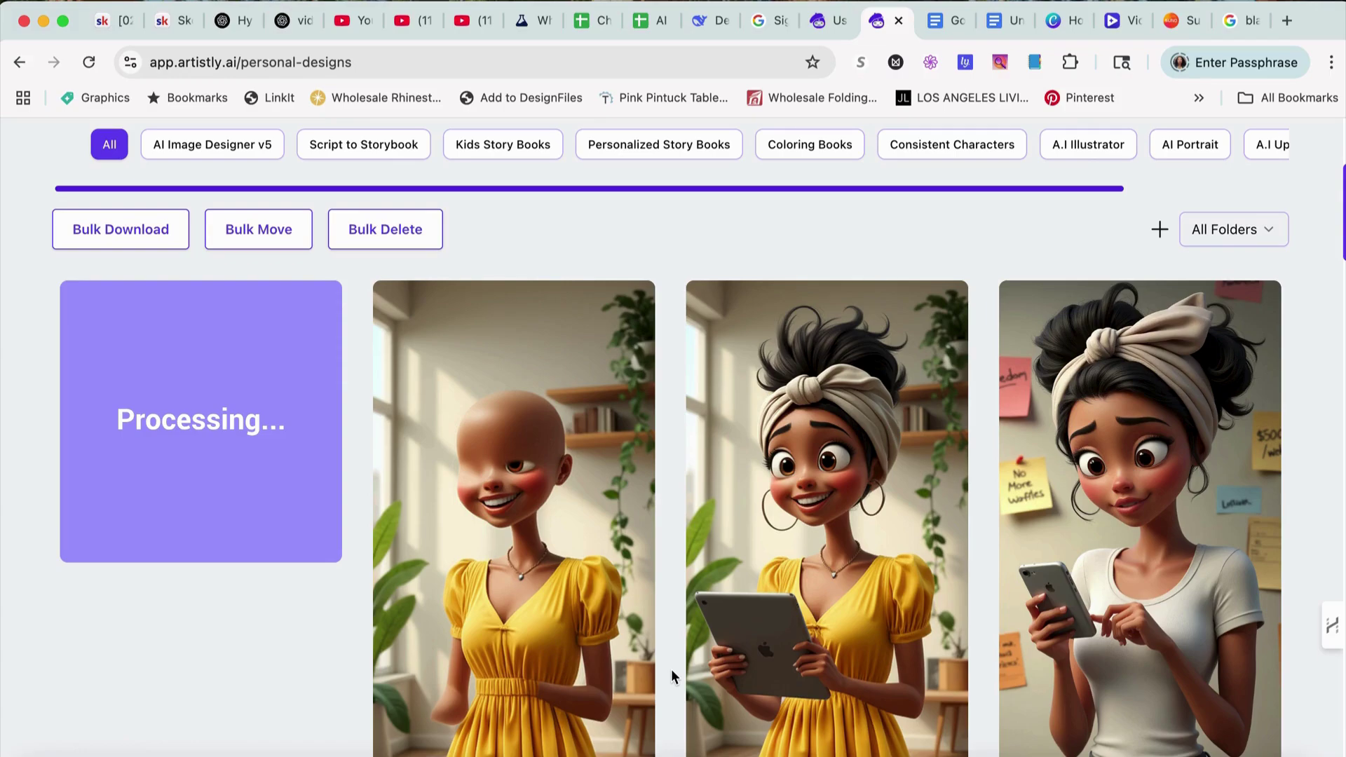
mouse_move(549, 532)
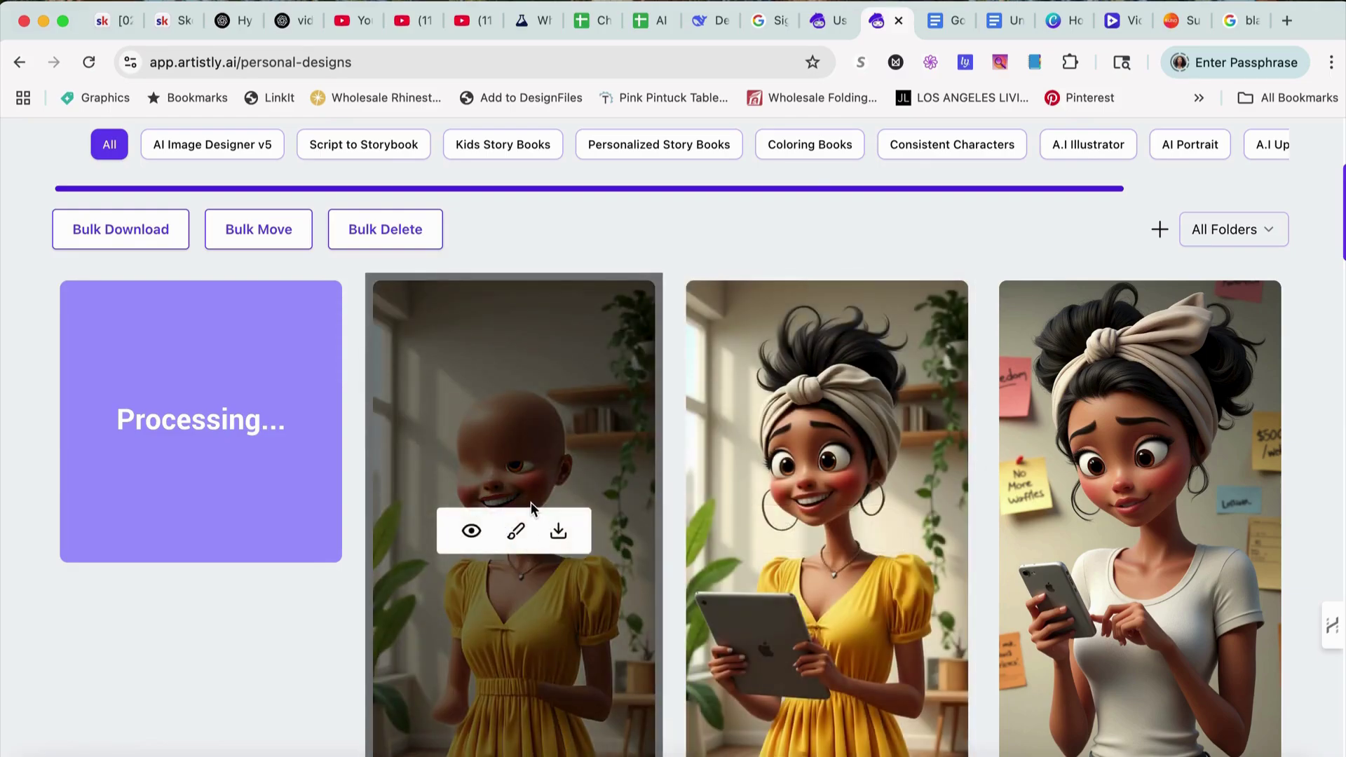
mouse_move(847, 531)
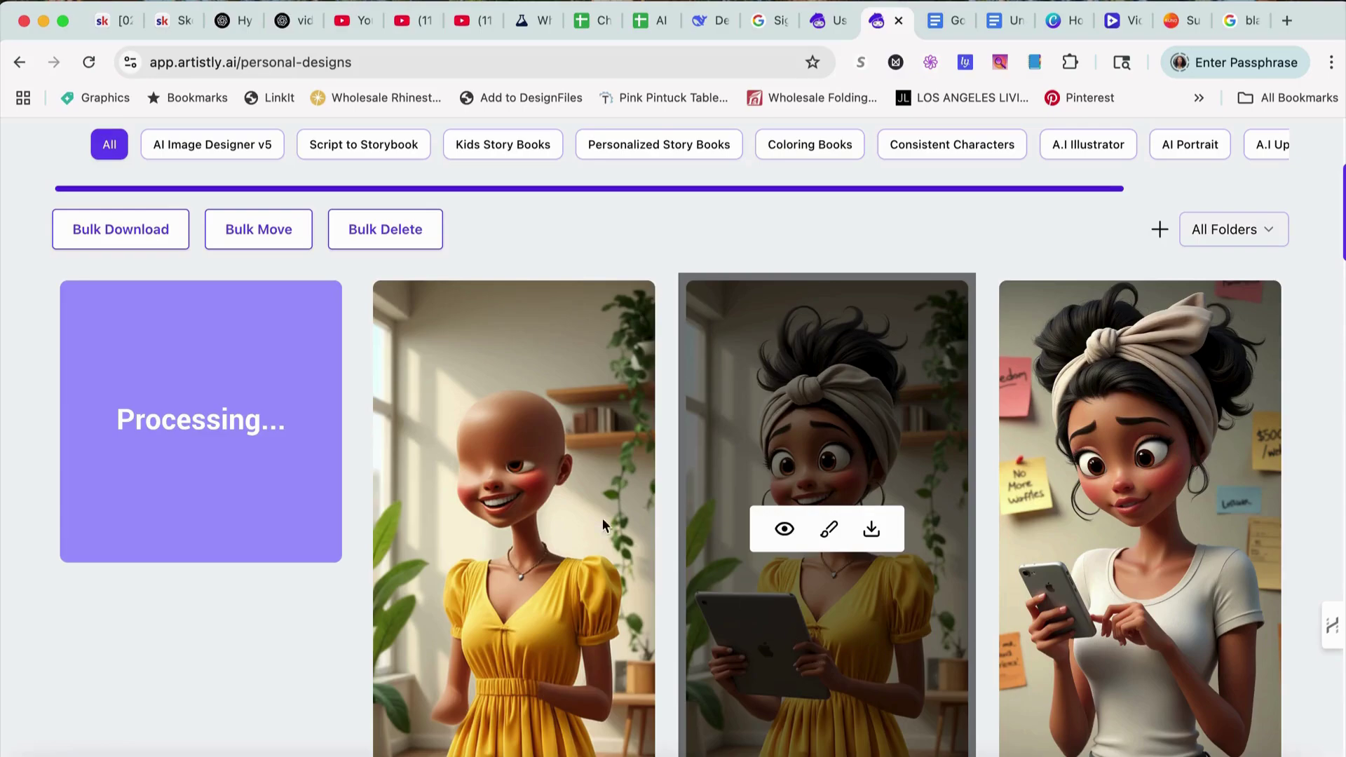
- Reload the personal designs gallery and look through its character images
left_click(90, 62)
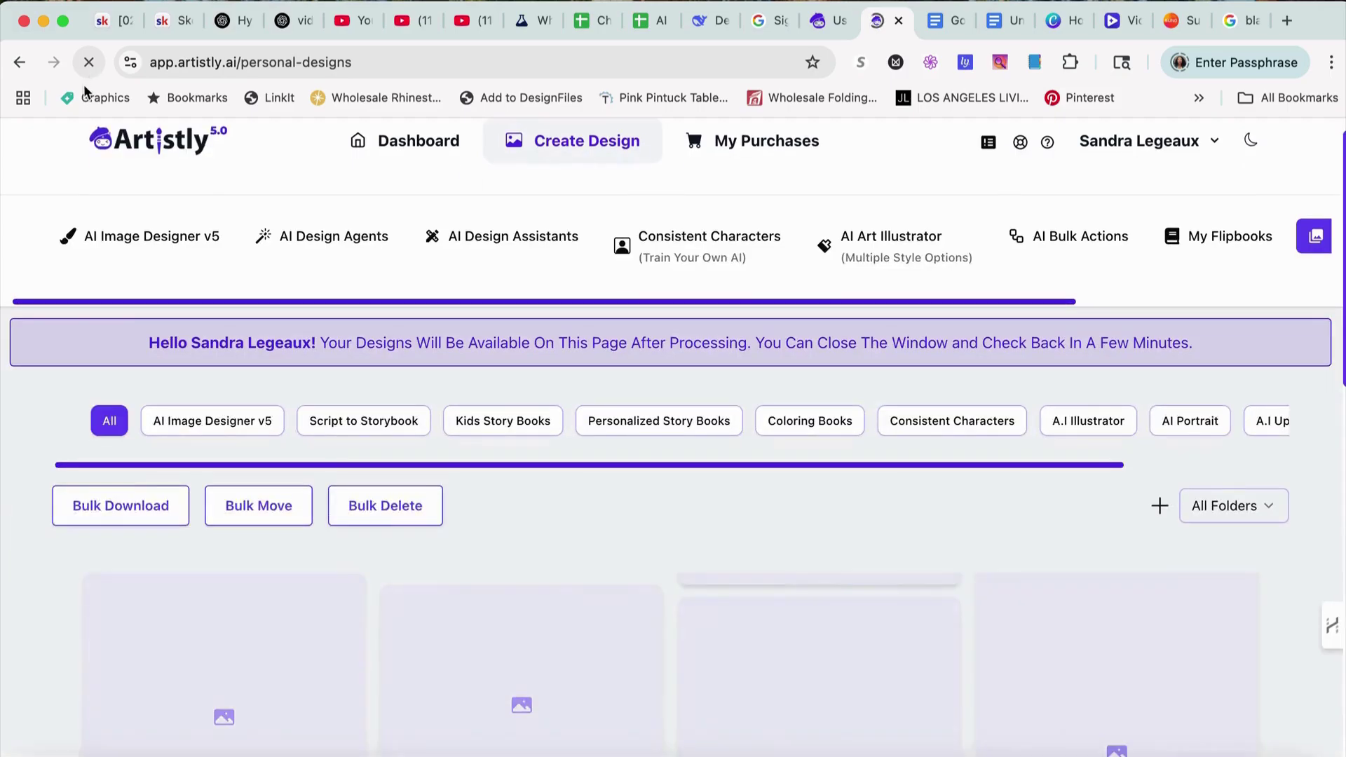
scroll(480, 488, "down", 3)
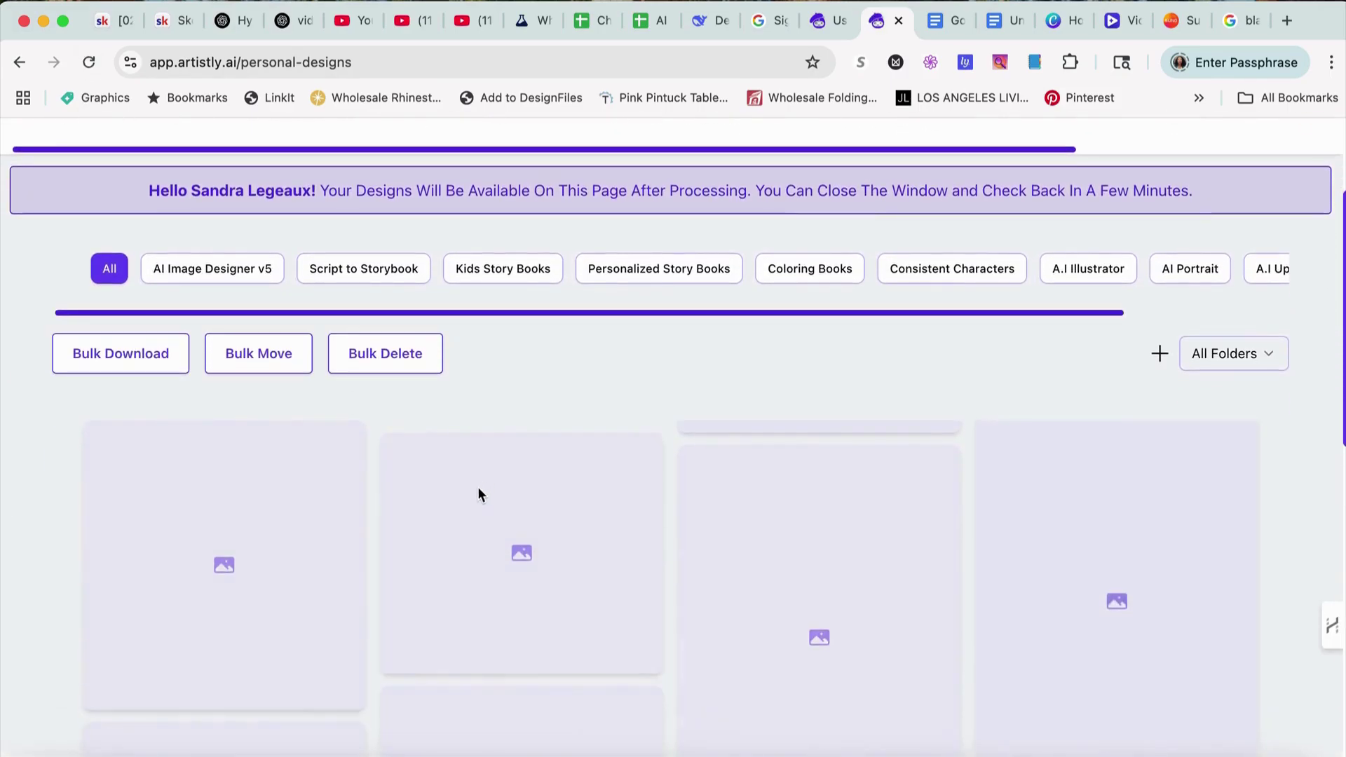
scroll(526, 484, "down", 5)
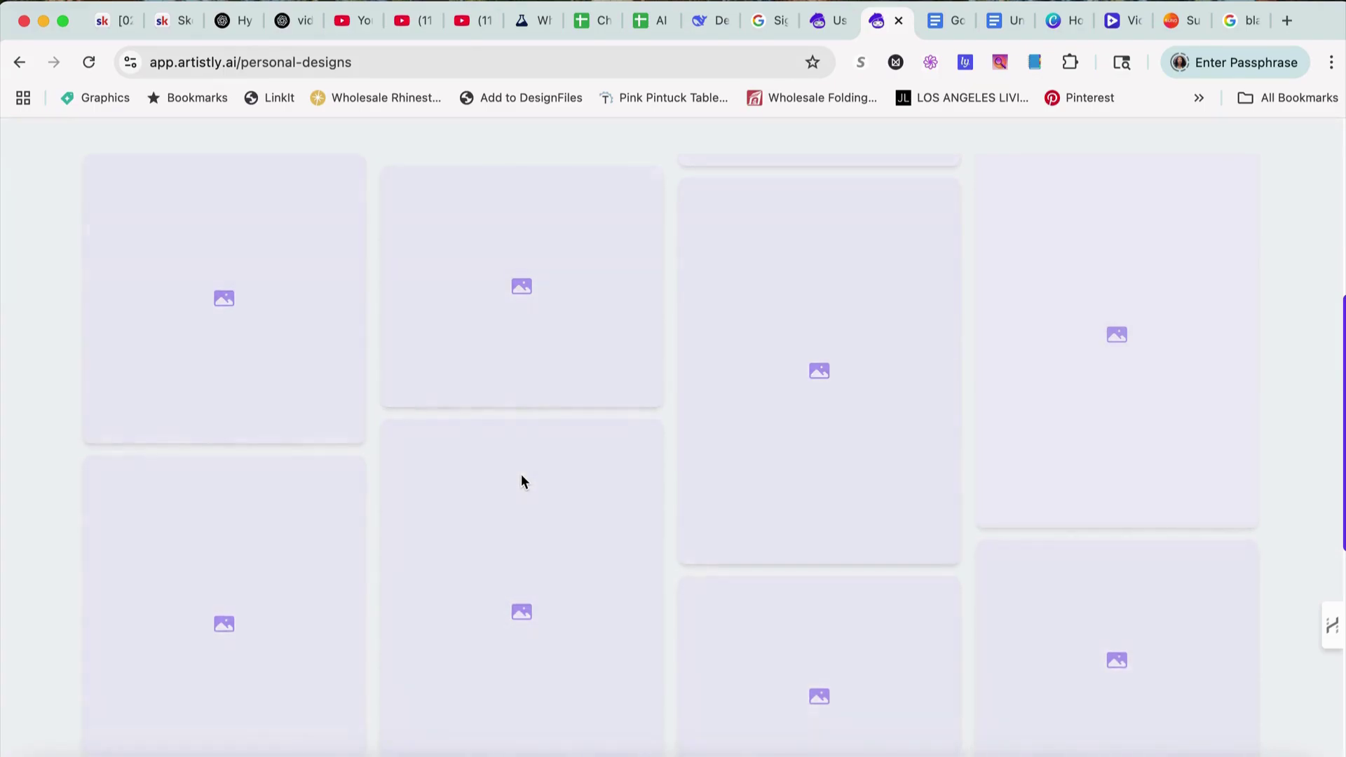
scroll(520, 474, "up", 1)
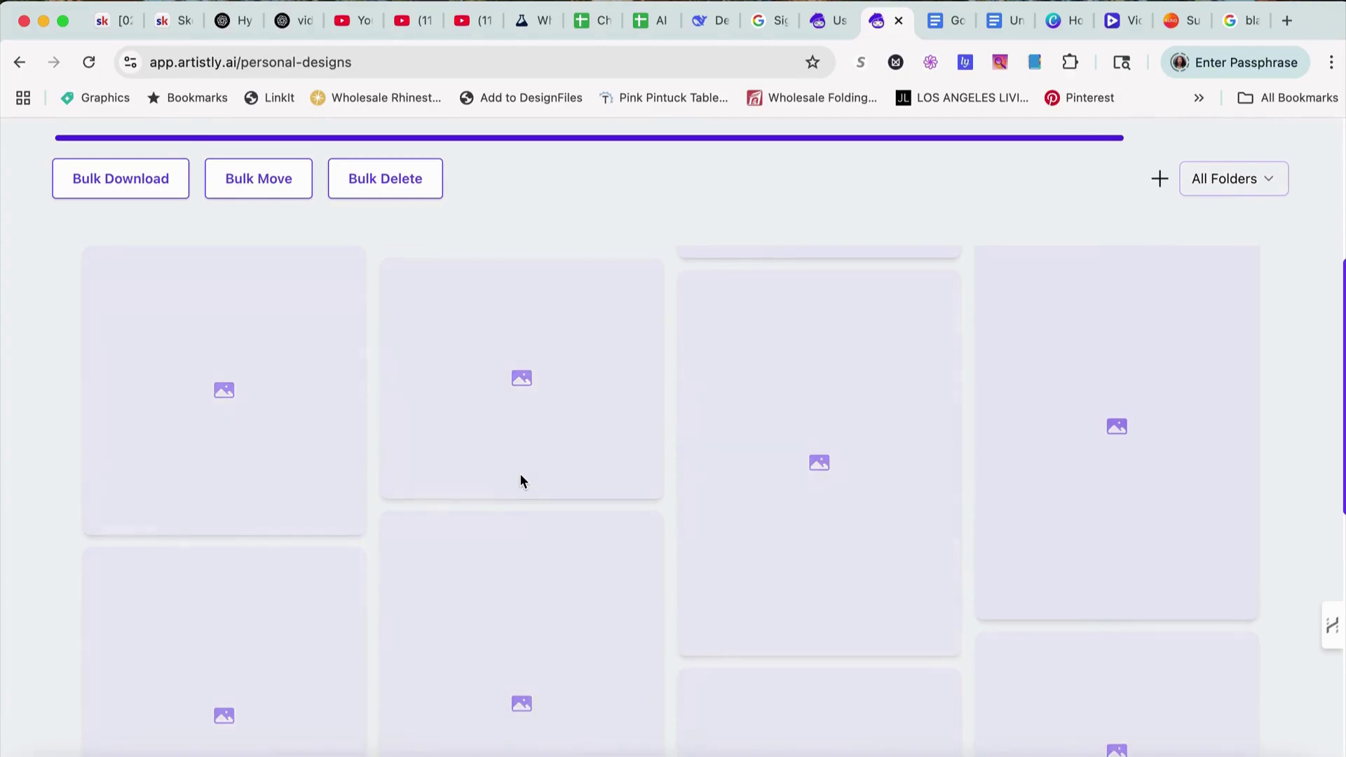
scroll(518, 474, "down", 1)
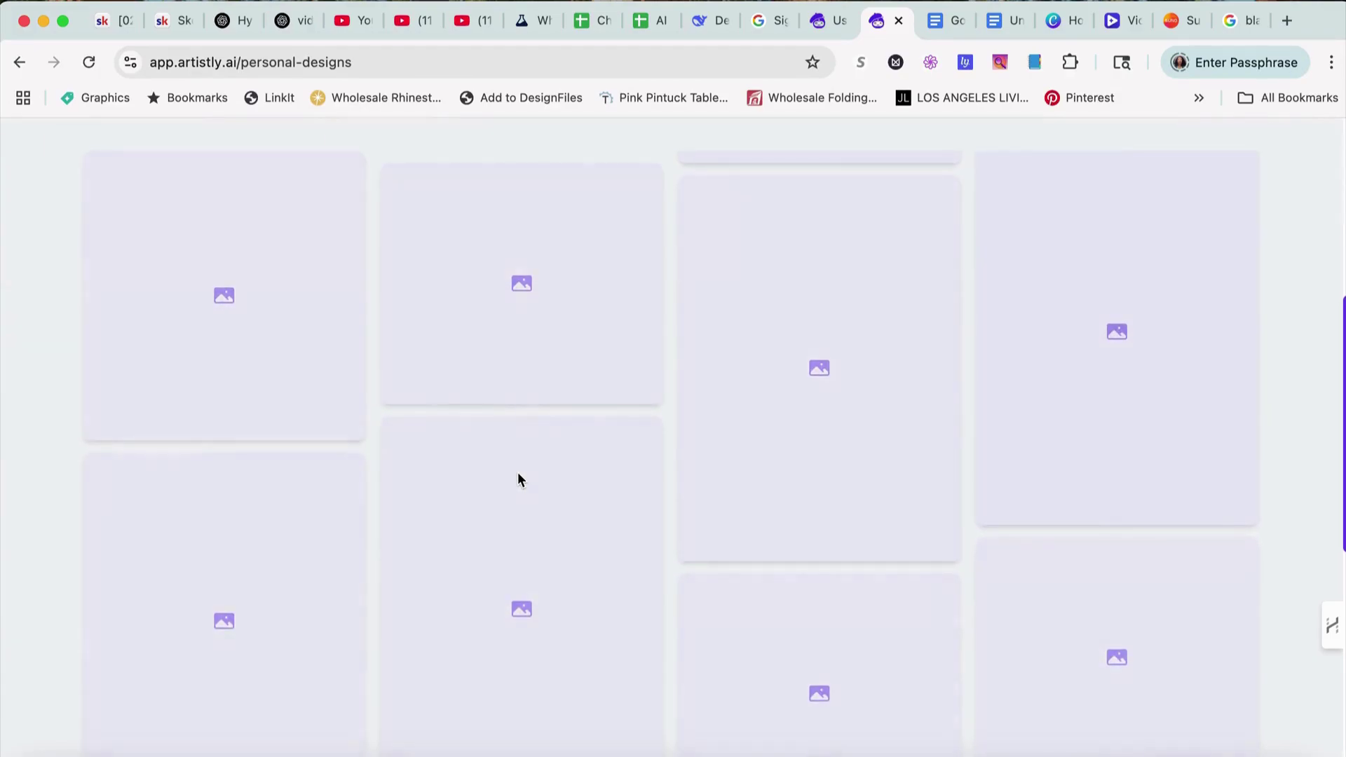
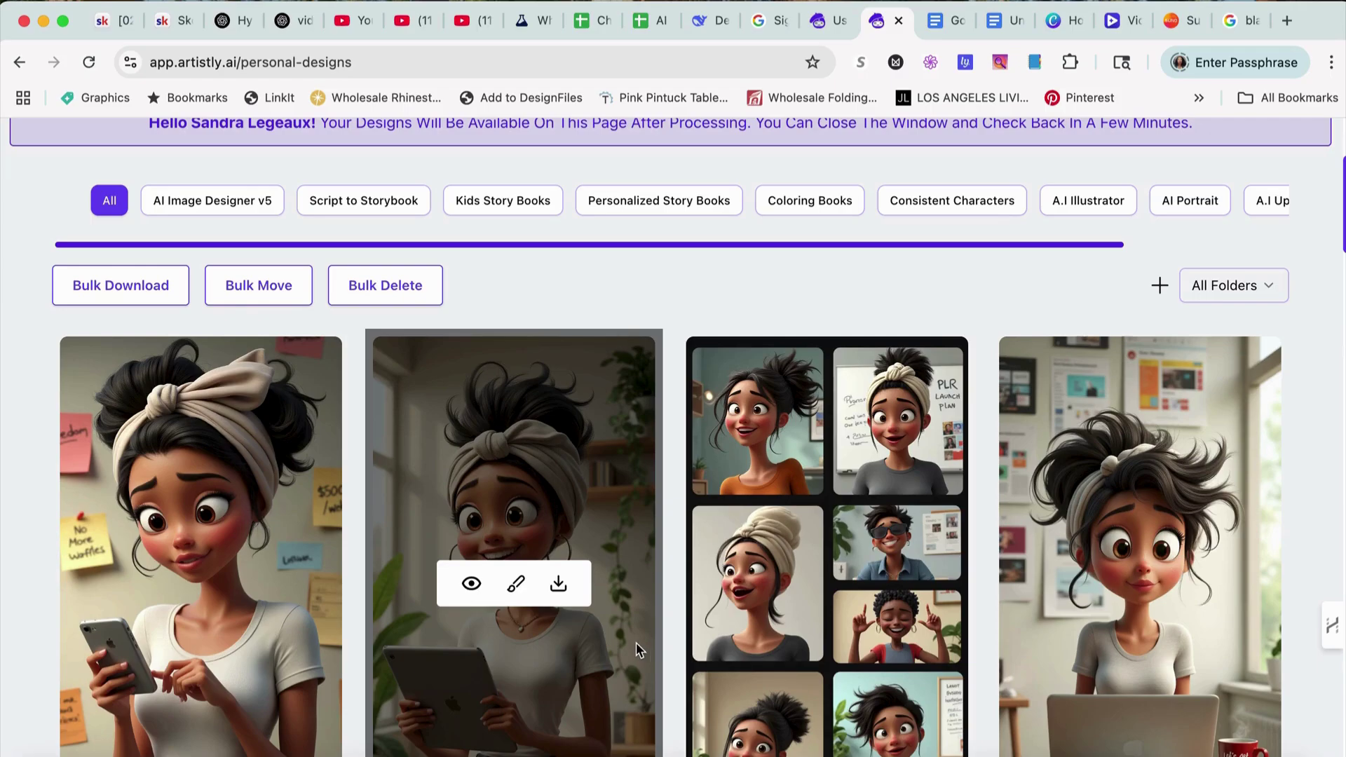
scroll(644, 623, "down", 3)
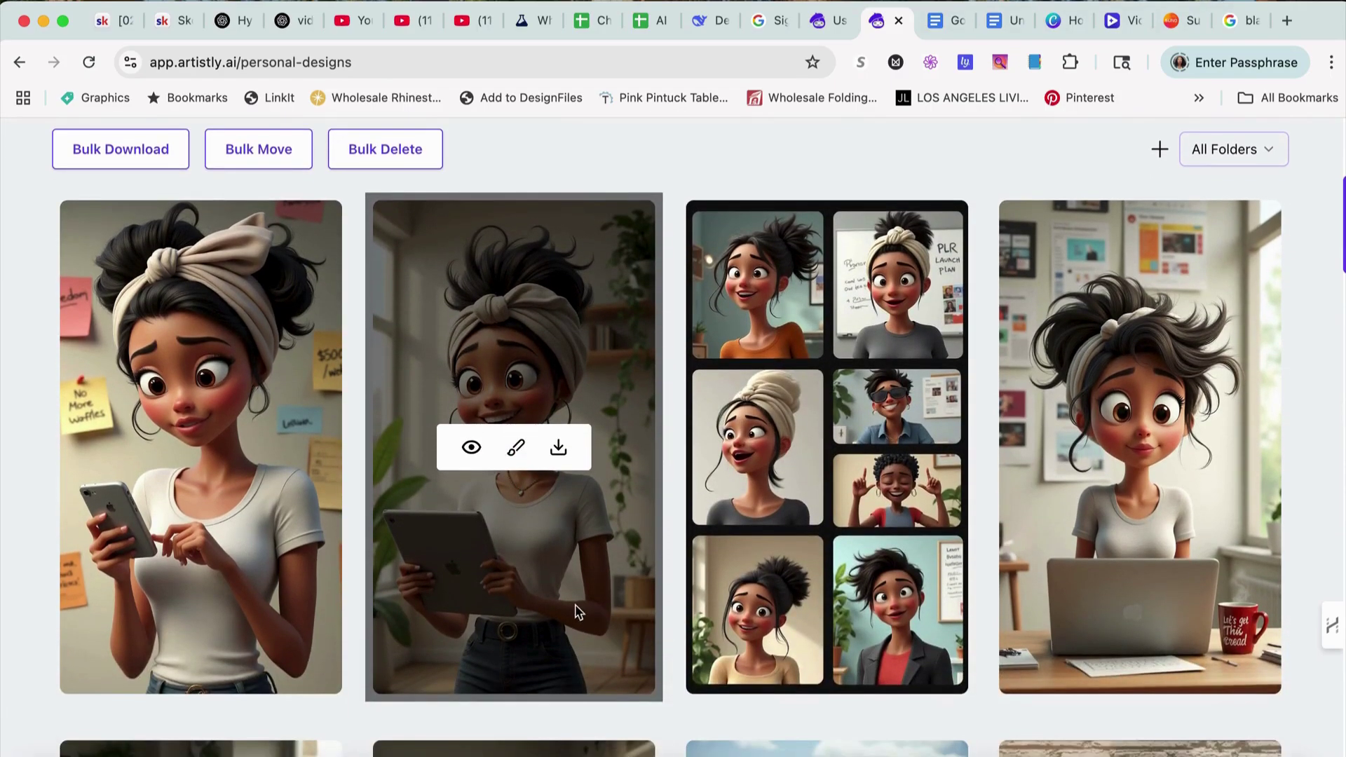
scroll(576, 612, "down", 5)
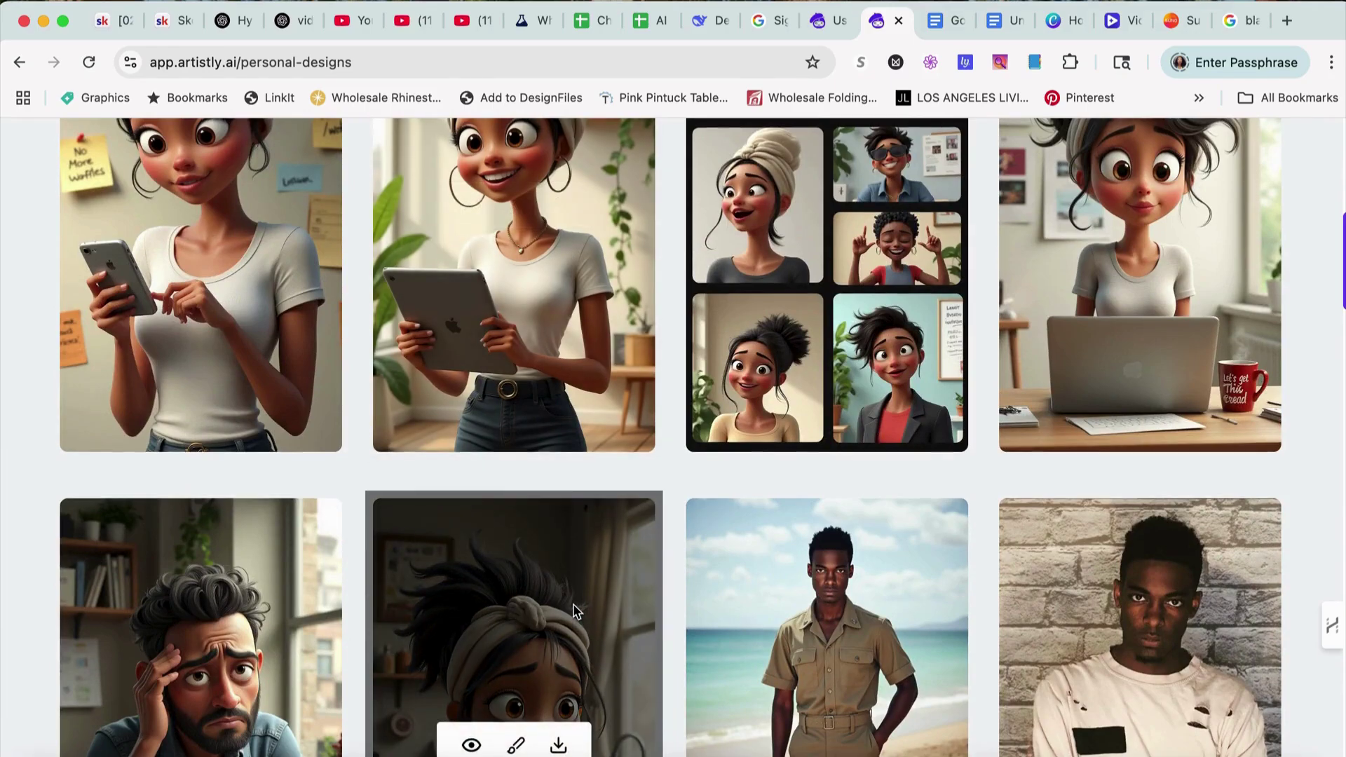
scroll(576, 611, "up", 6)
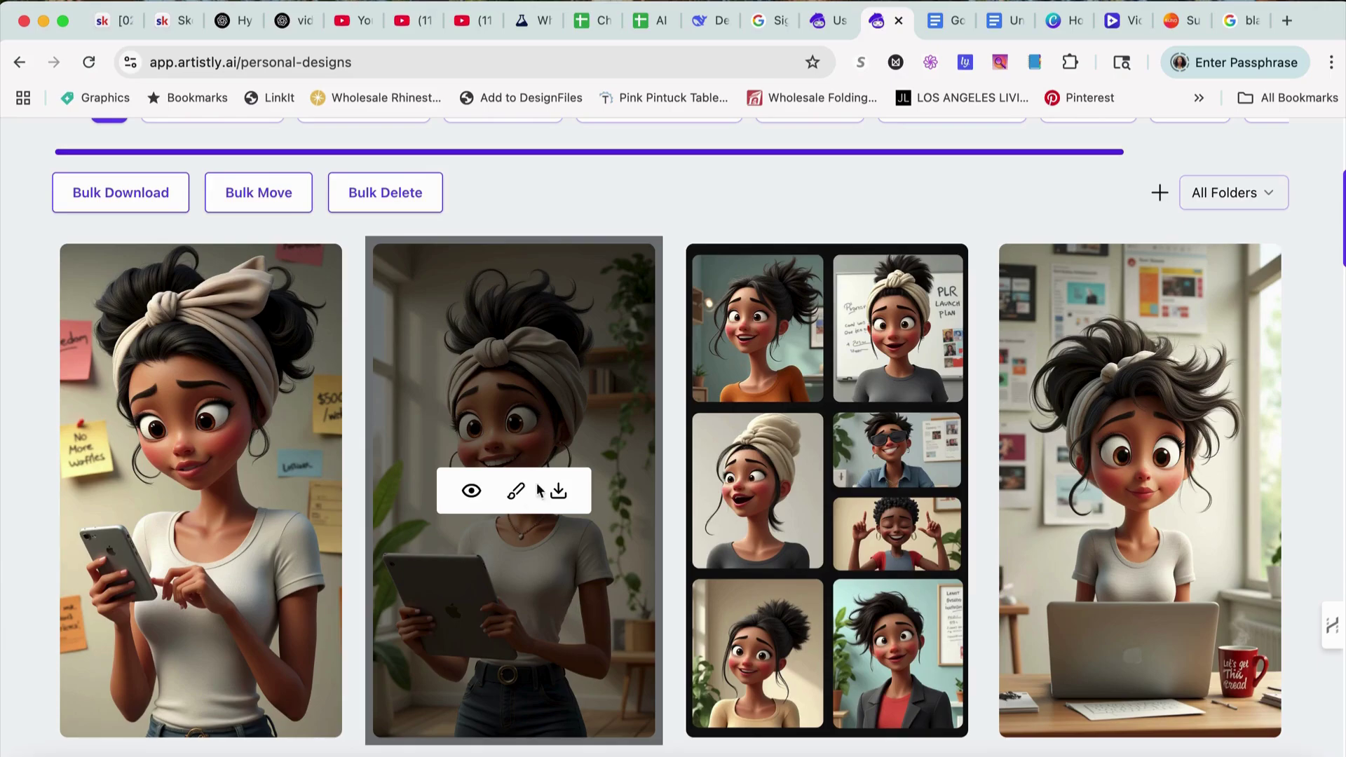
- Open the Photo Editor among the AI design assistants and load the white T-shirt character image with the headband and tablet from the library
scroll(555, 464, "up", 5)
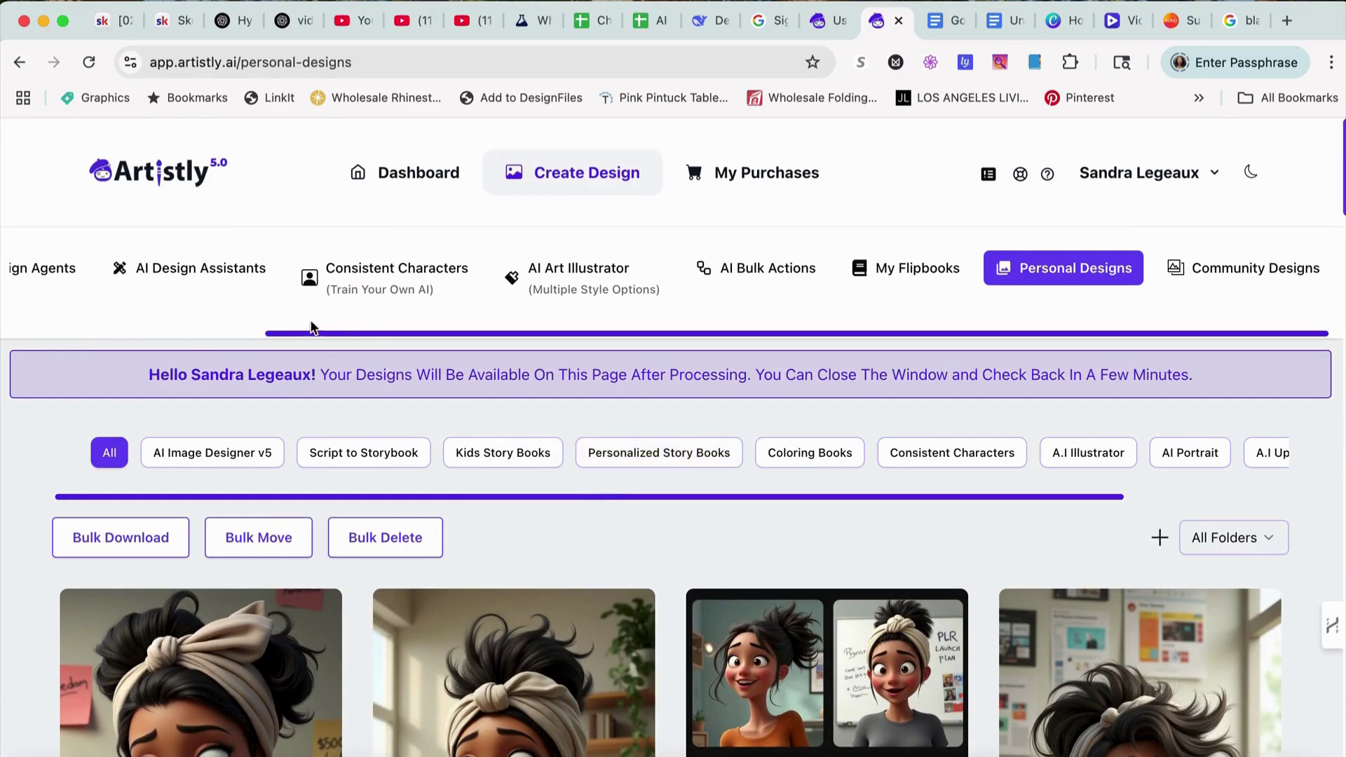
left_click(209, 266)
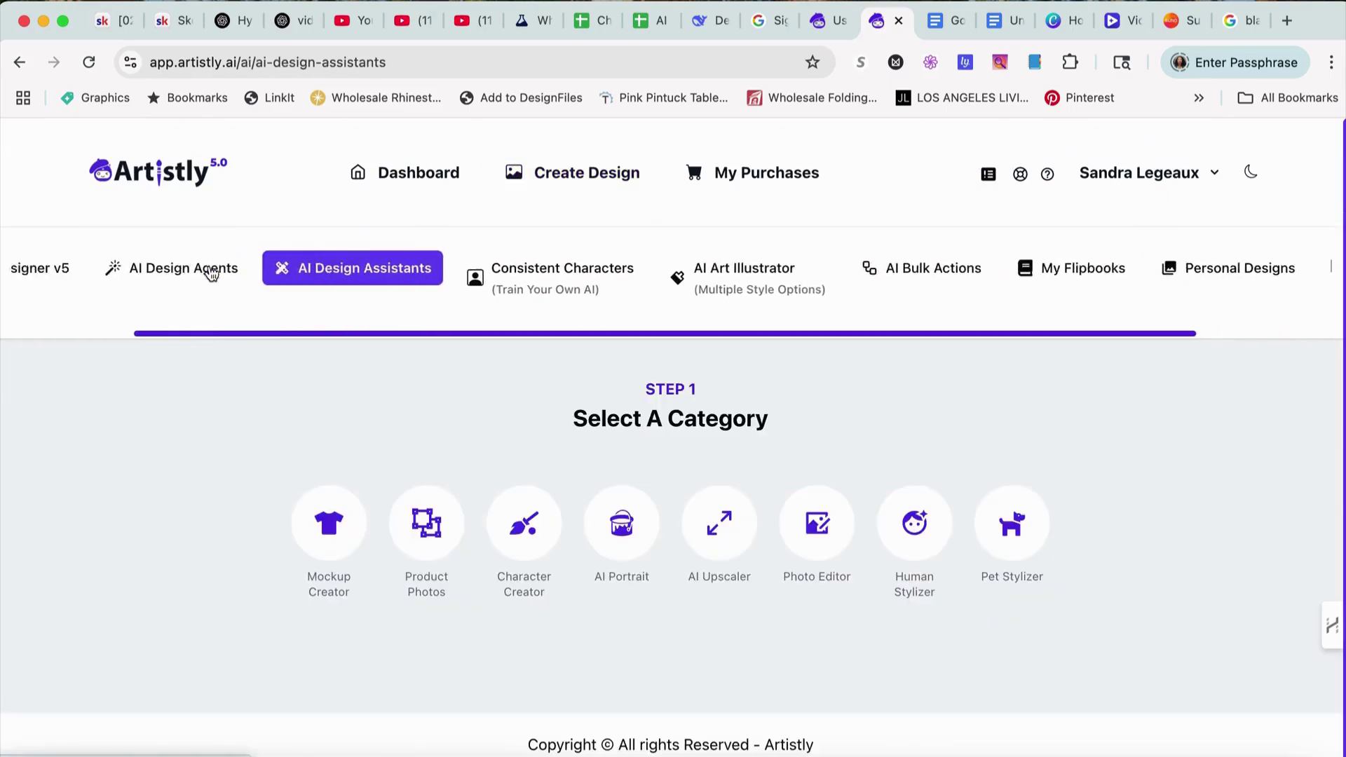
left_click(814, 546)
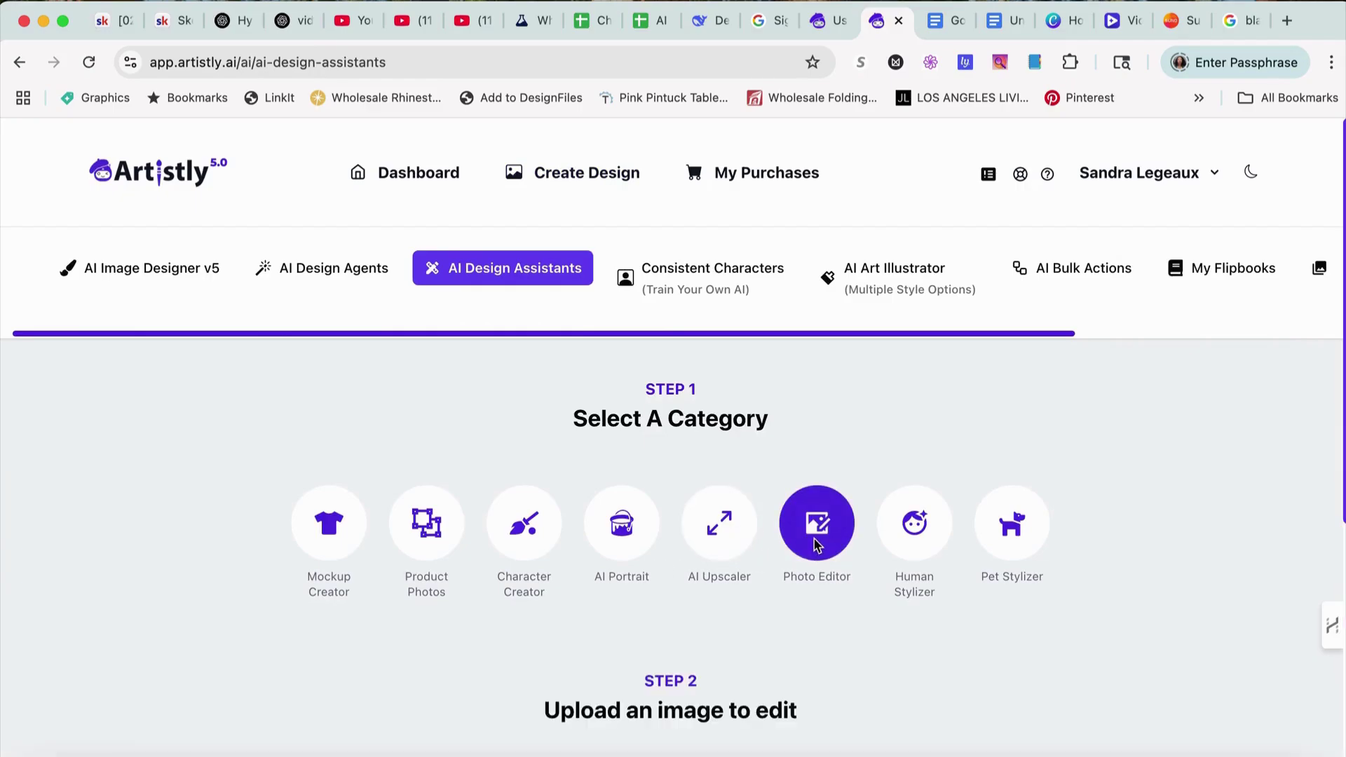
scroll(814, 546, "down", 6)
left_click(682, 630)
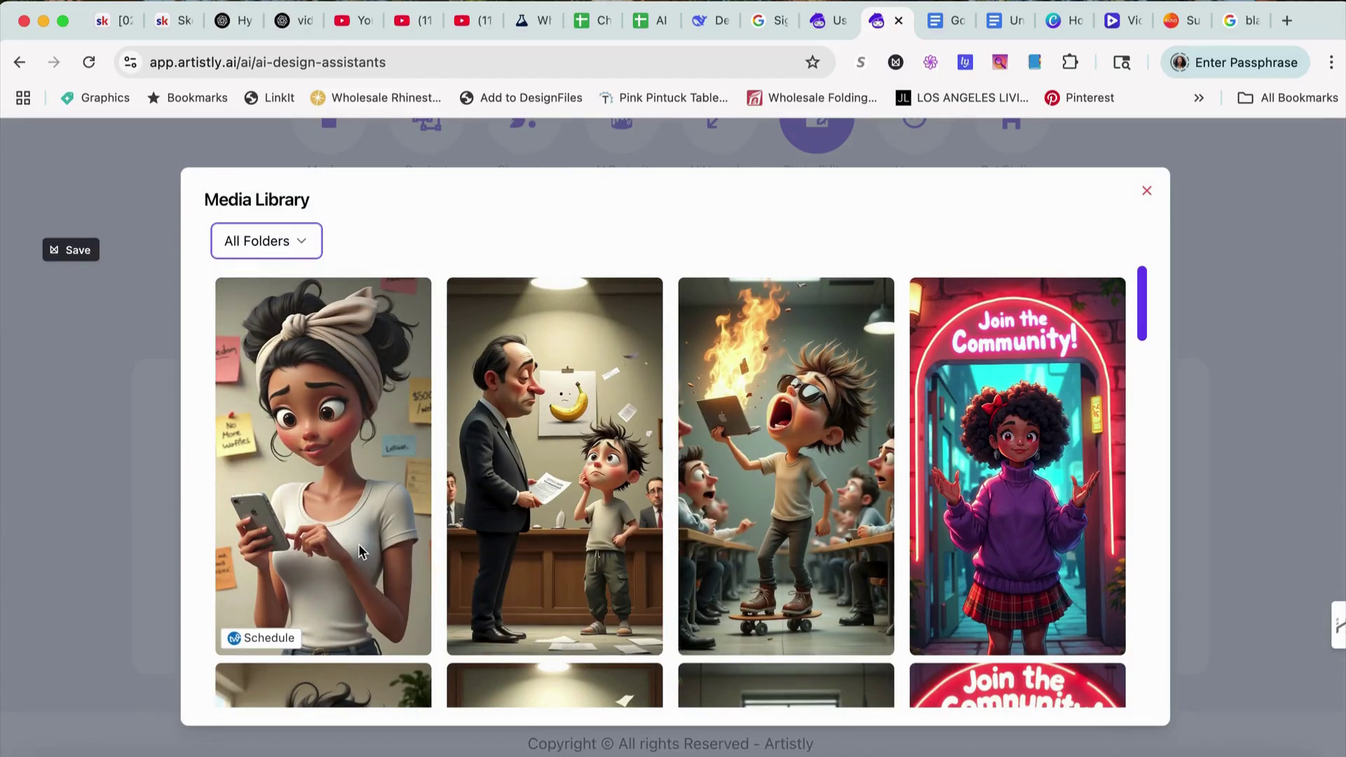
scroll(359, 544, "down", 4)
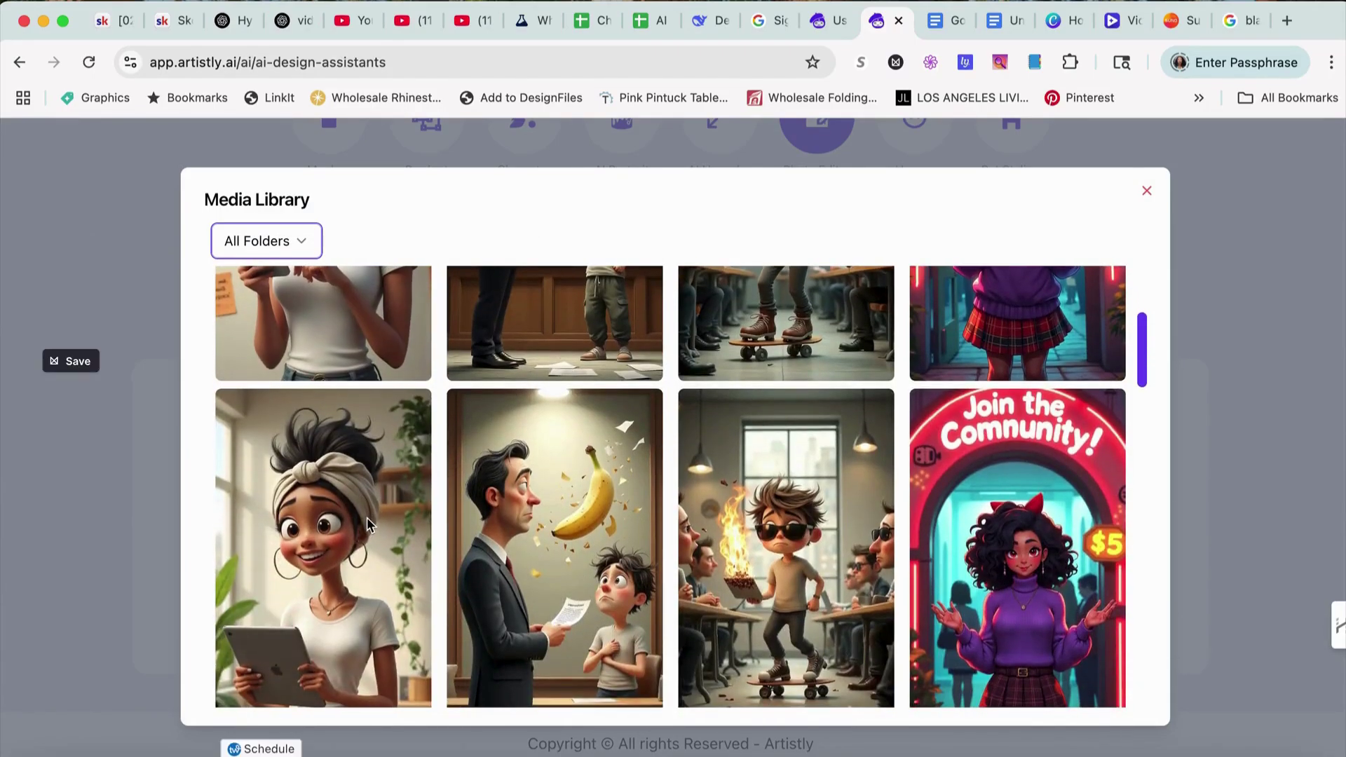
left_click(355, 547)
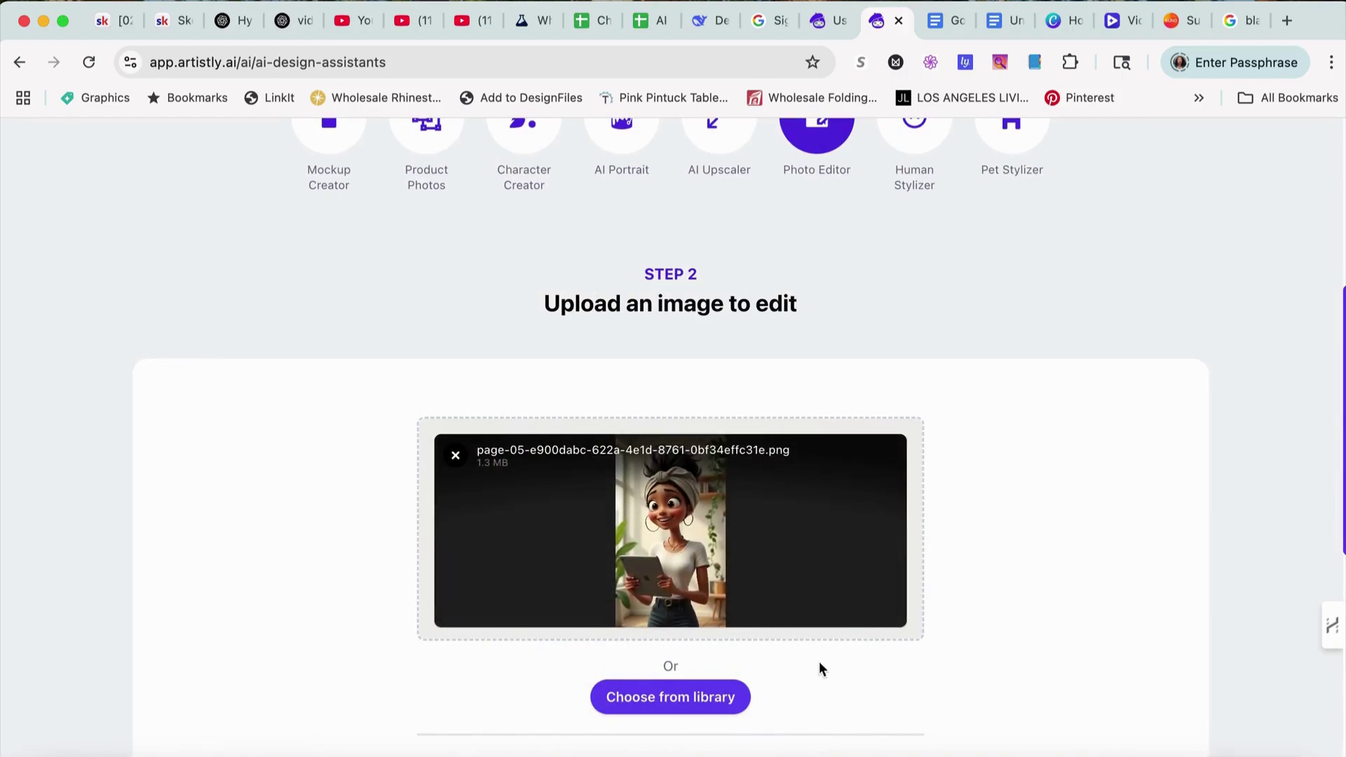
- Enter the edit prompt "change out to a yellow dress" for the white T-shirt tablet image and generate it
scroll(817, 660, "down", 2)
scroll(812, 636, "down", 2)
left_click(670, 550)
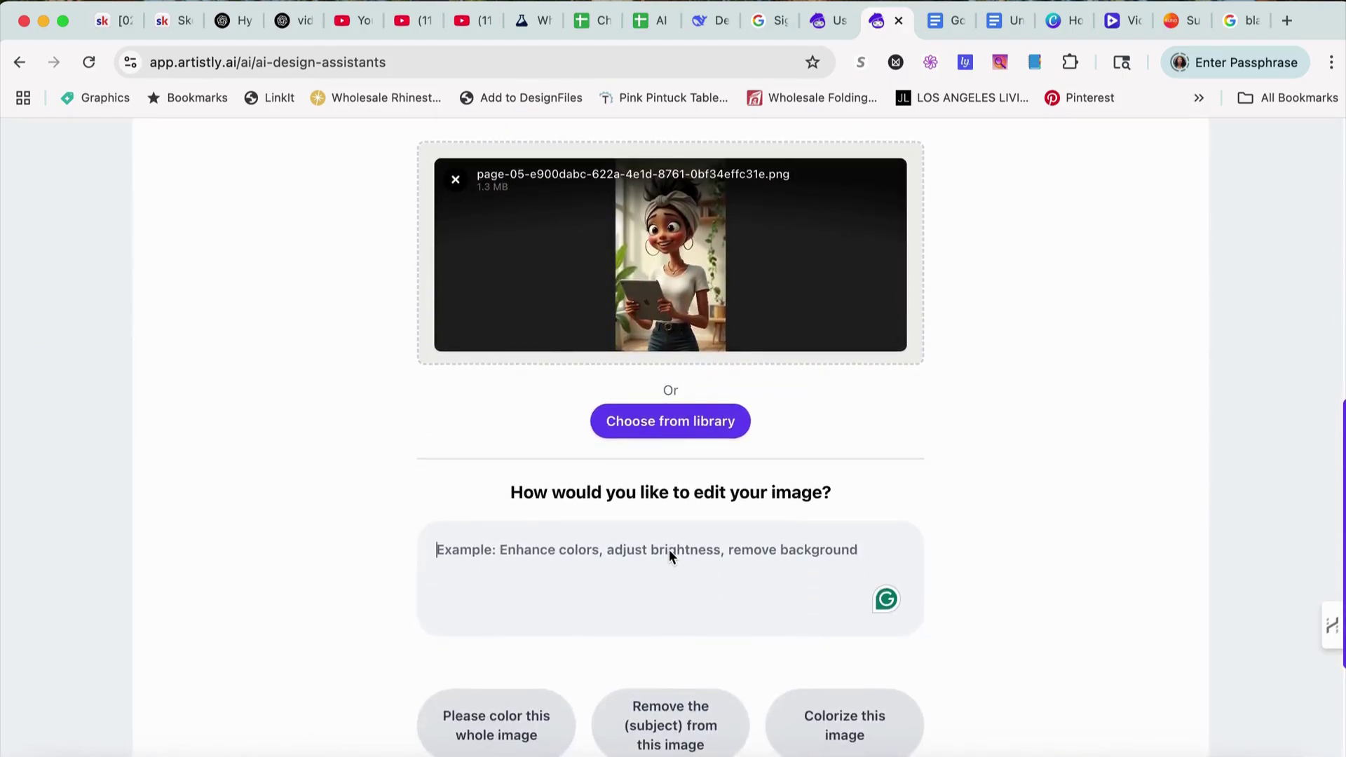
type("cha")
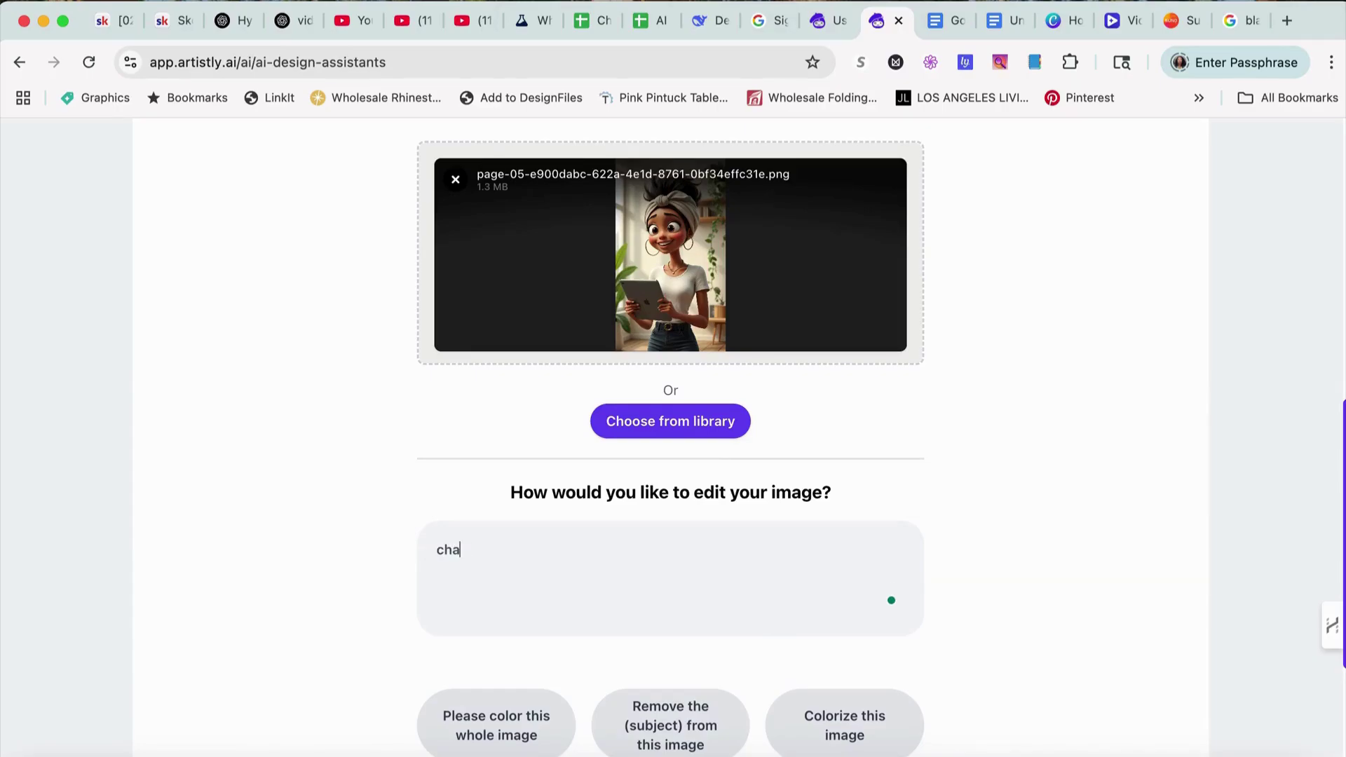
type("nge out to a yellow d")
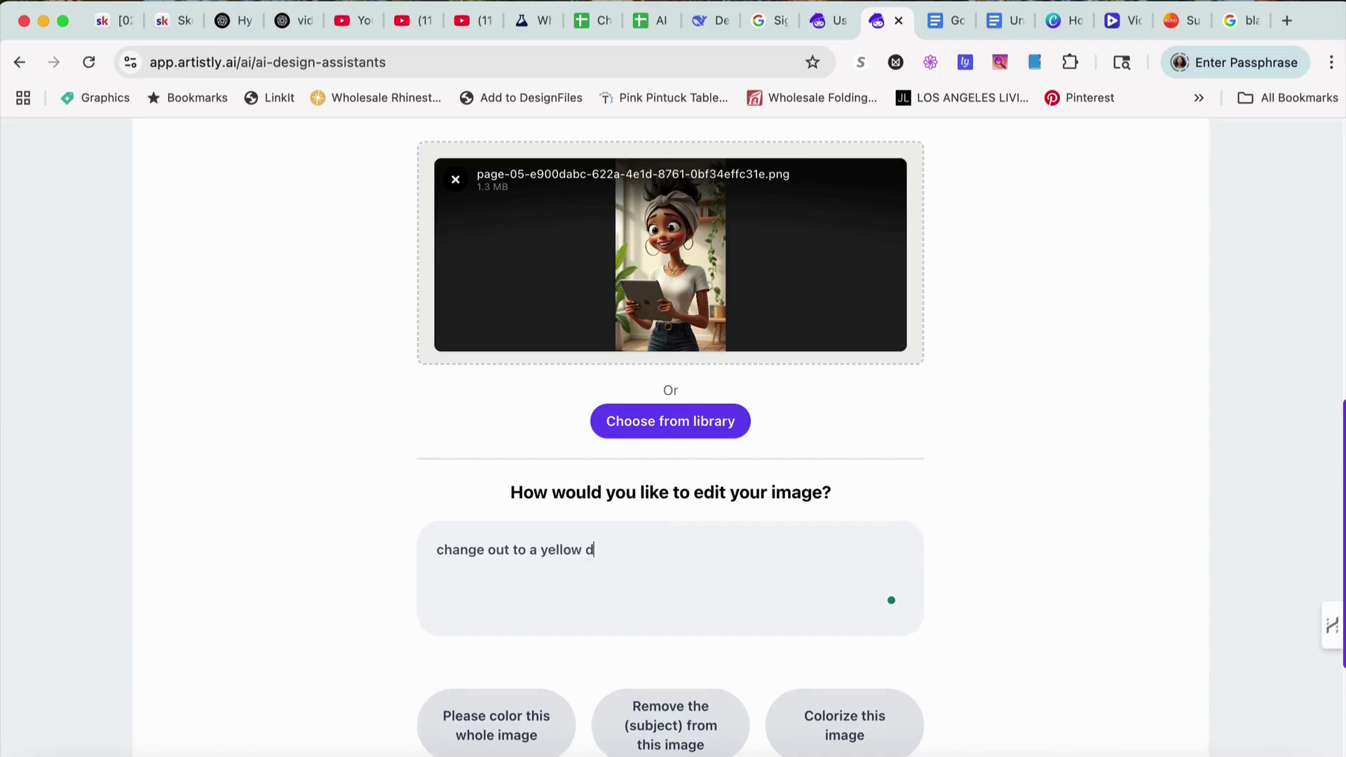
type("ress")
scroll(695, 628, "down", 3)
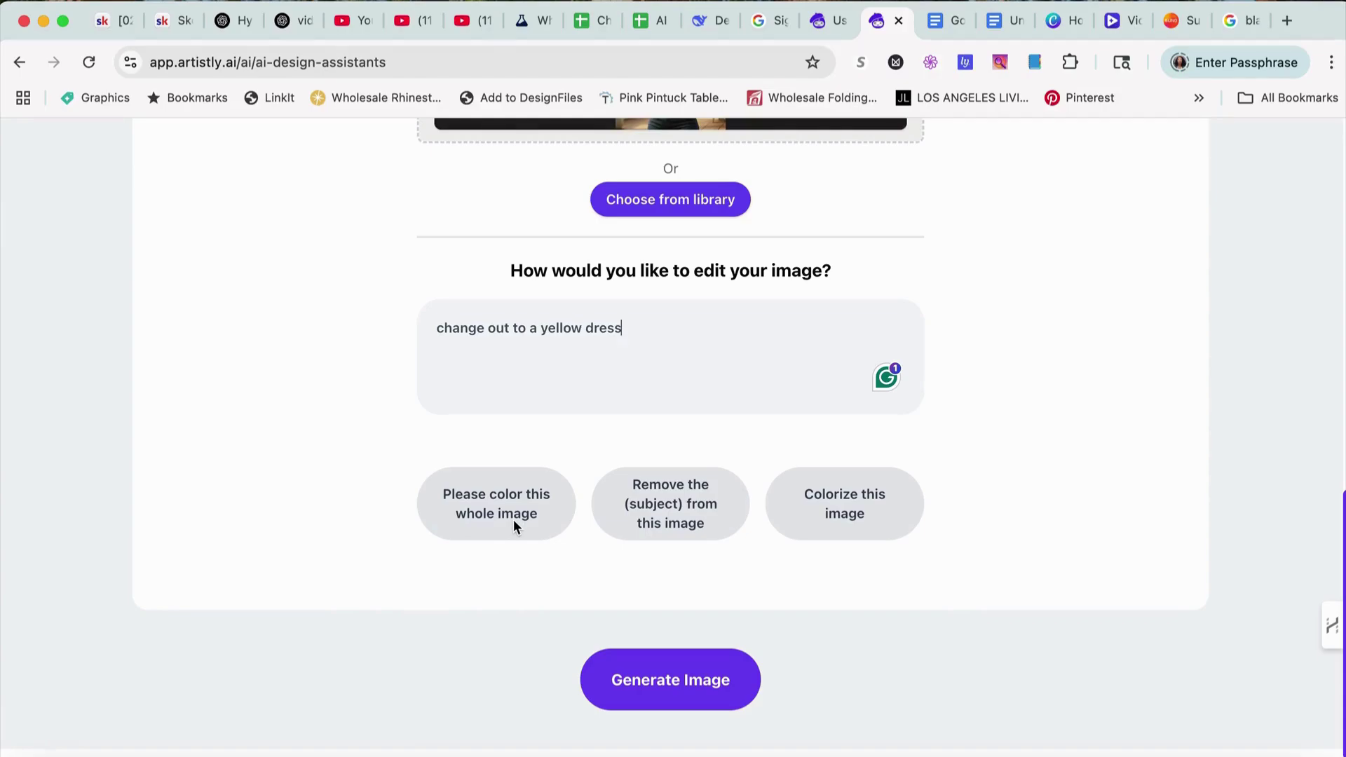
left_click(684, 682)
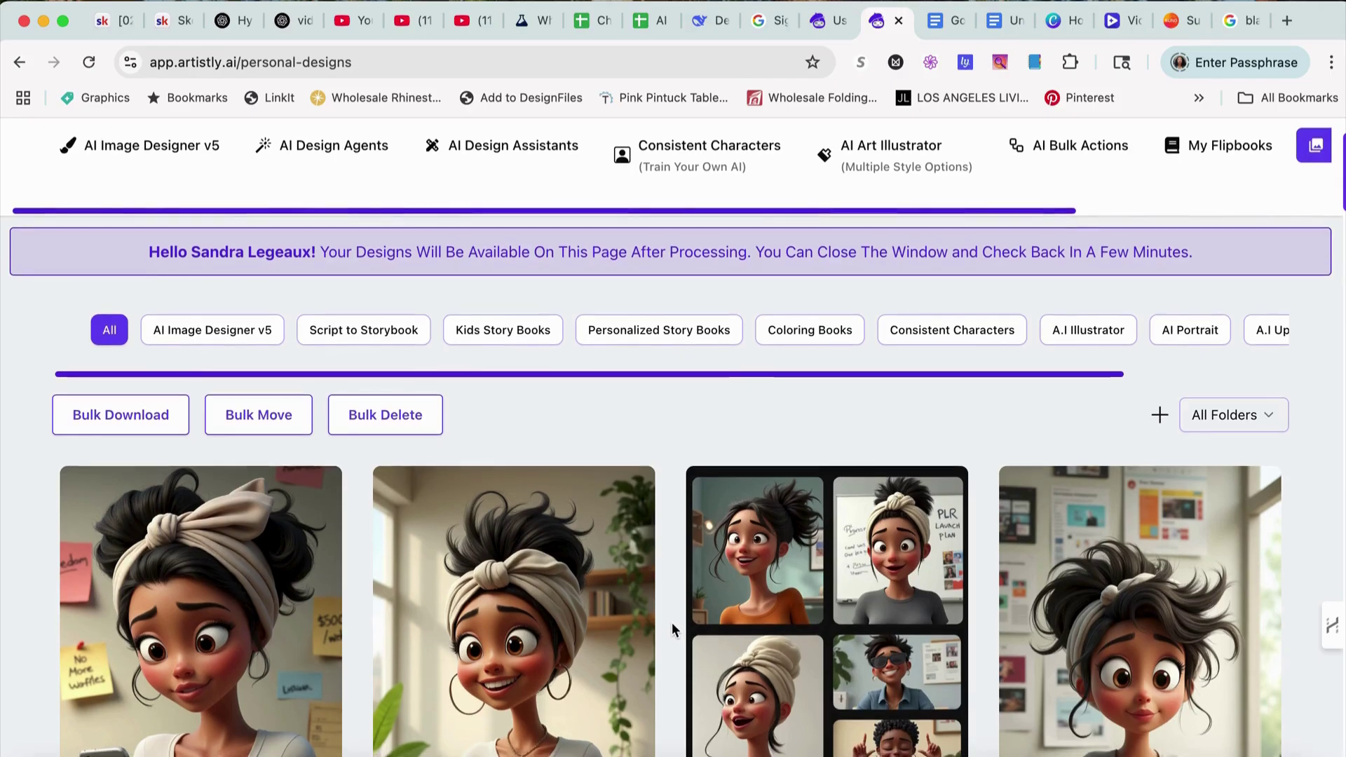
- Check the personal designs gallery for the yellow dress edit and compare it with the original white T-shirt image
scroll(674, 624, "down", 3)
scroll(672, 620, "down", 6)
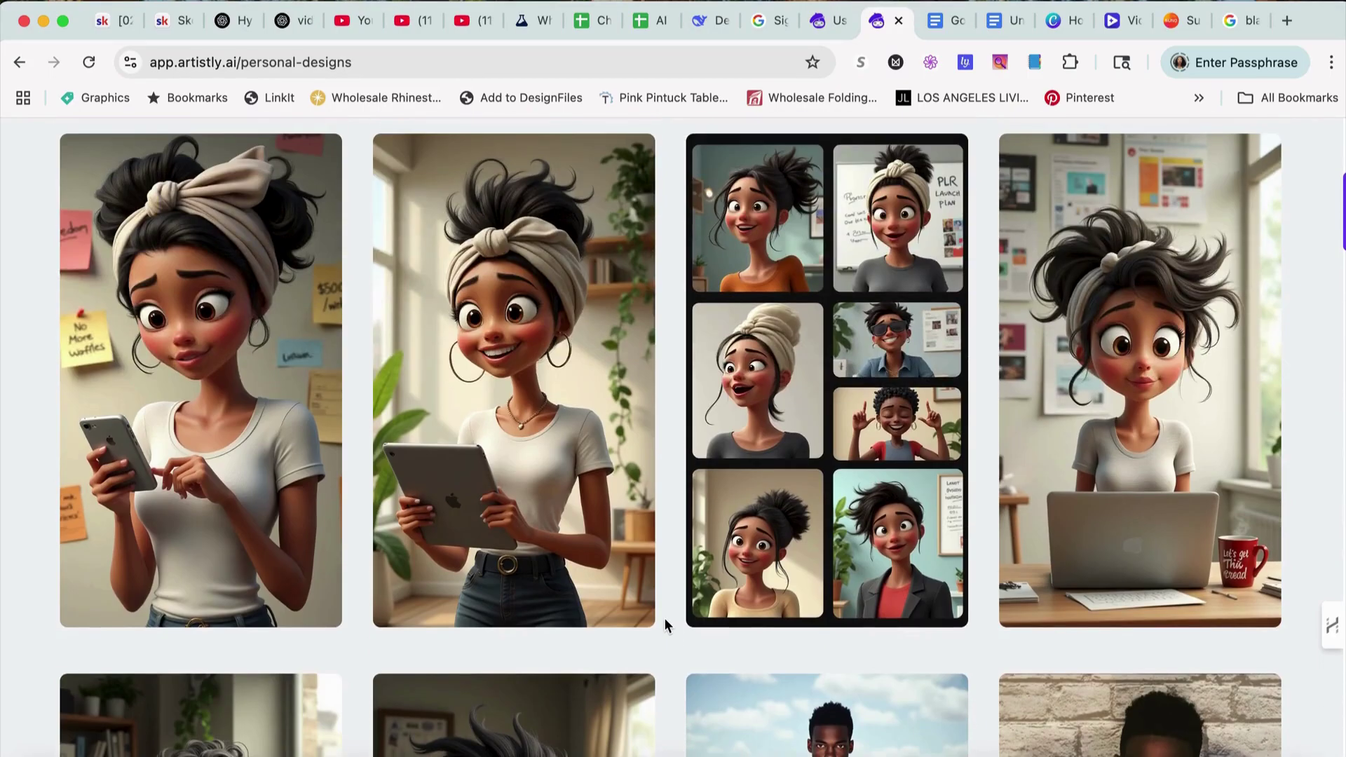
scroll(664, 618, "up", 7)
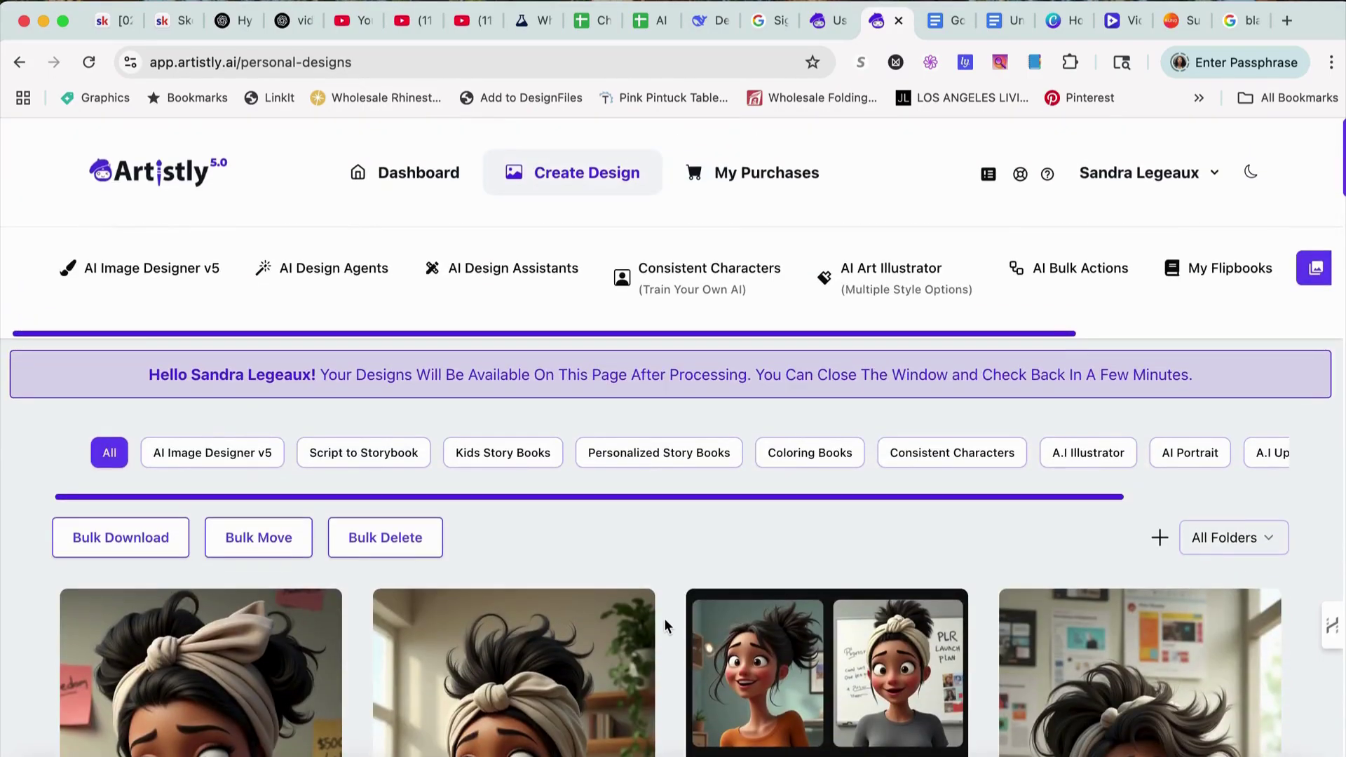
scroll(664, 618, "down", 3)
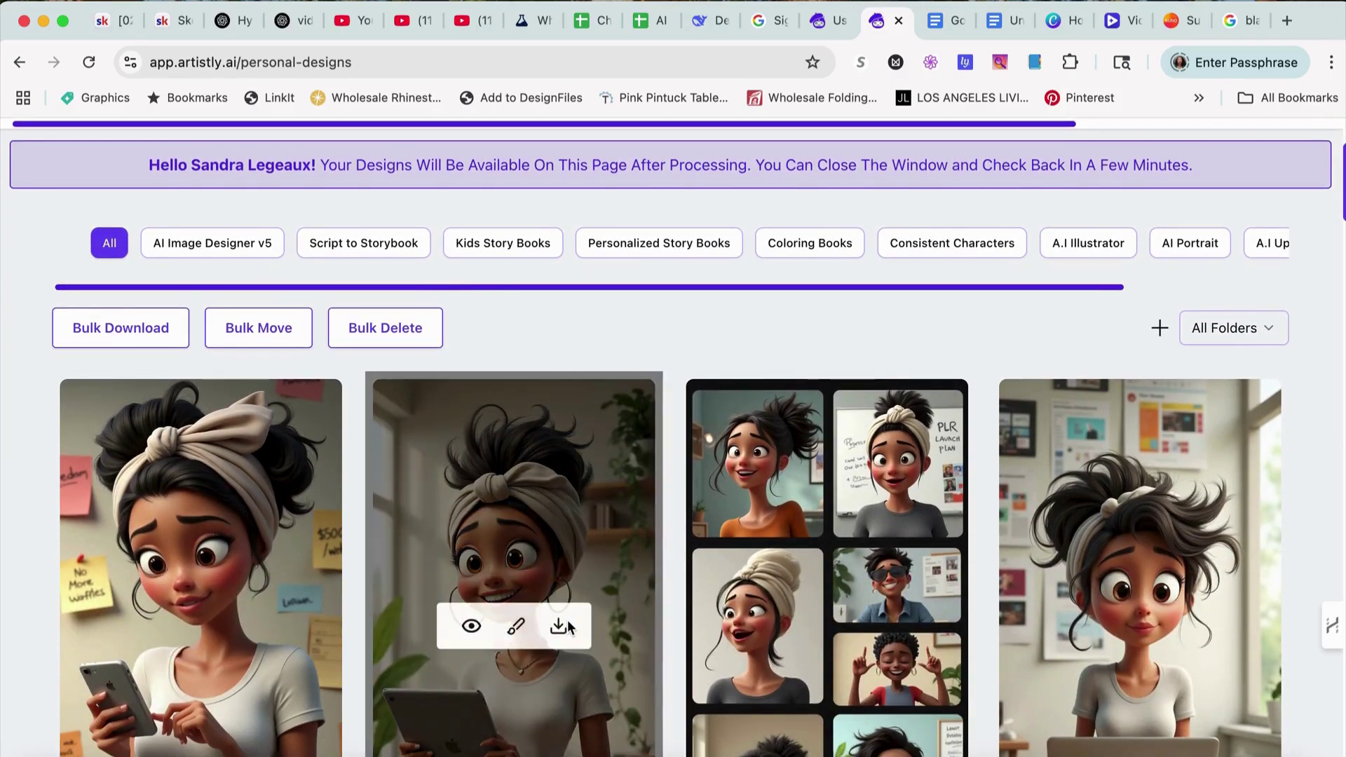
scroll(567, 620, "down", 2)
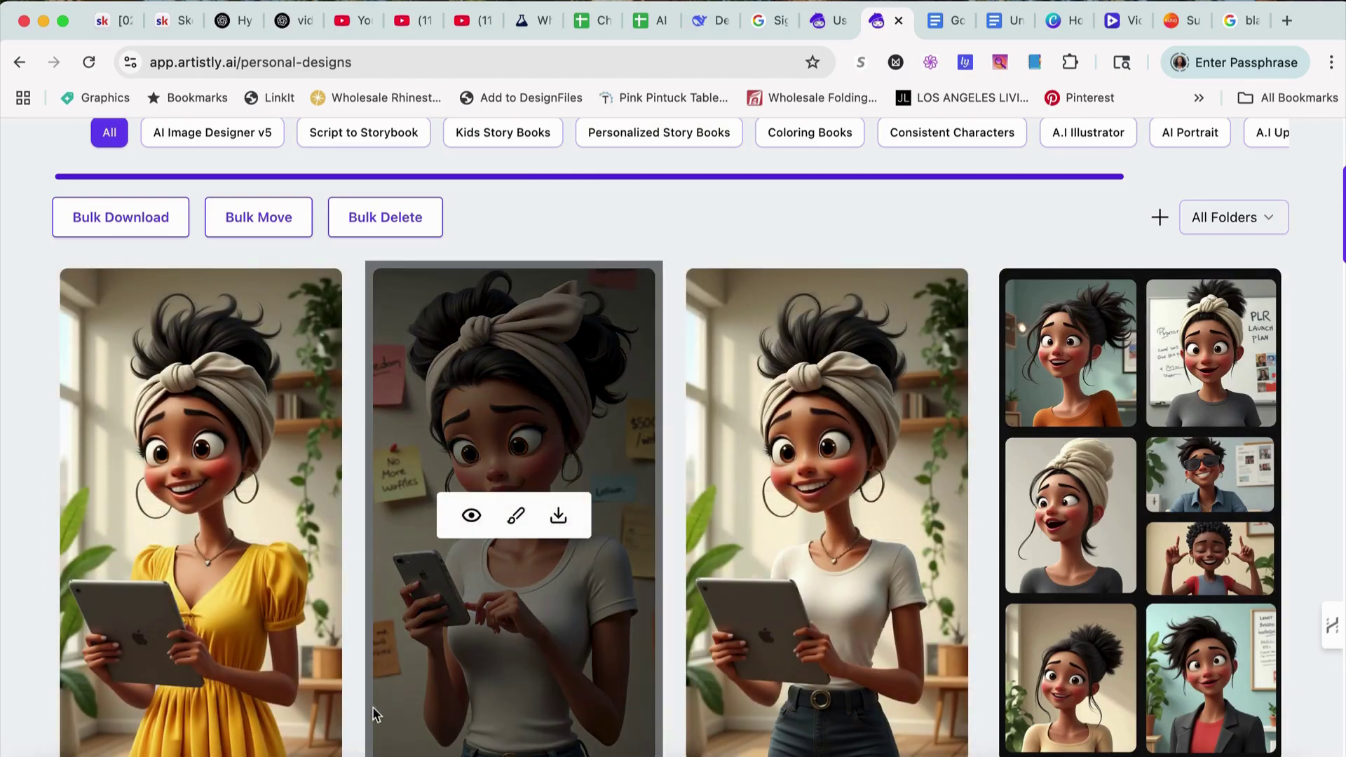
scroll(302, 673, "down", 3)
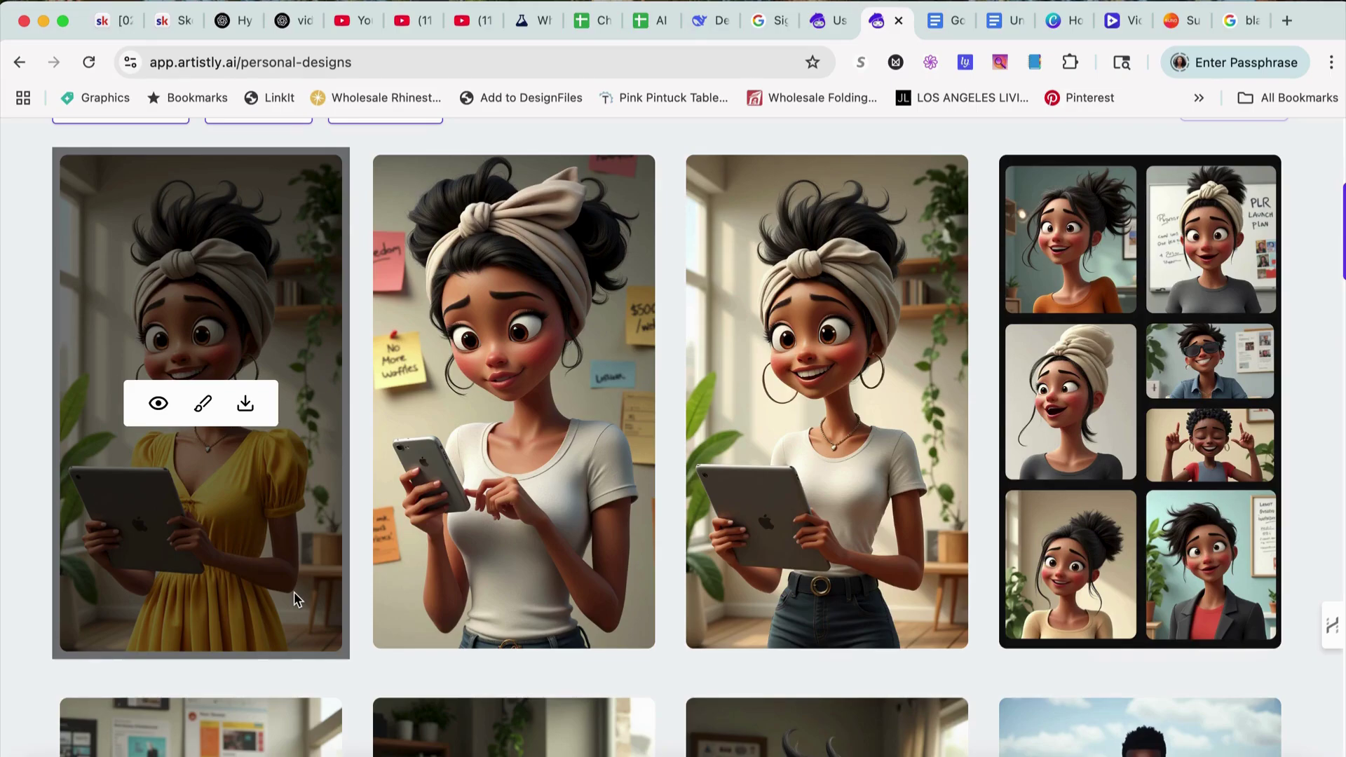
- Reopen the Photo Editor and load the newly generated yellow dress image from the library
scroll(362, 397, "up", 5)
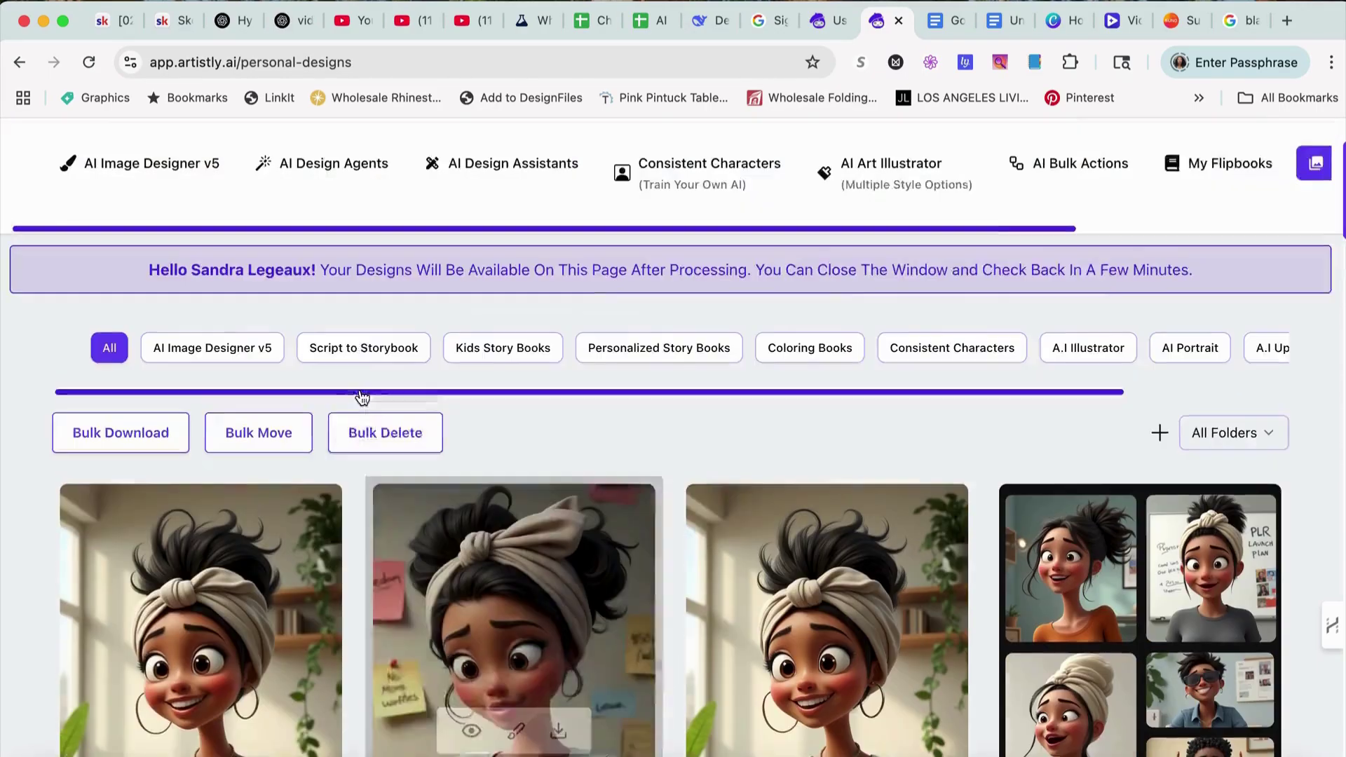
scroll(362, 397, "up", 2)
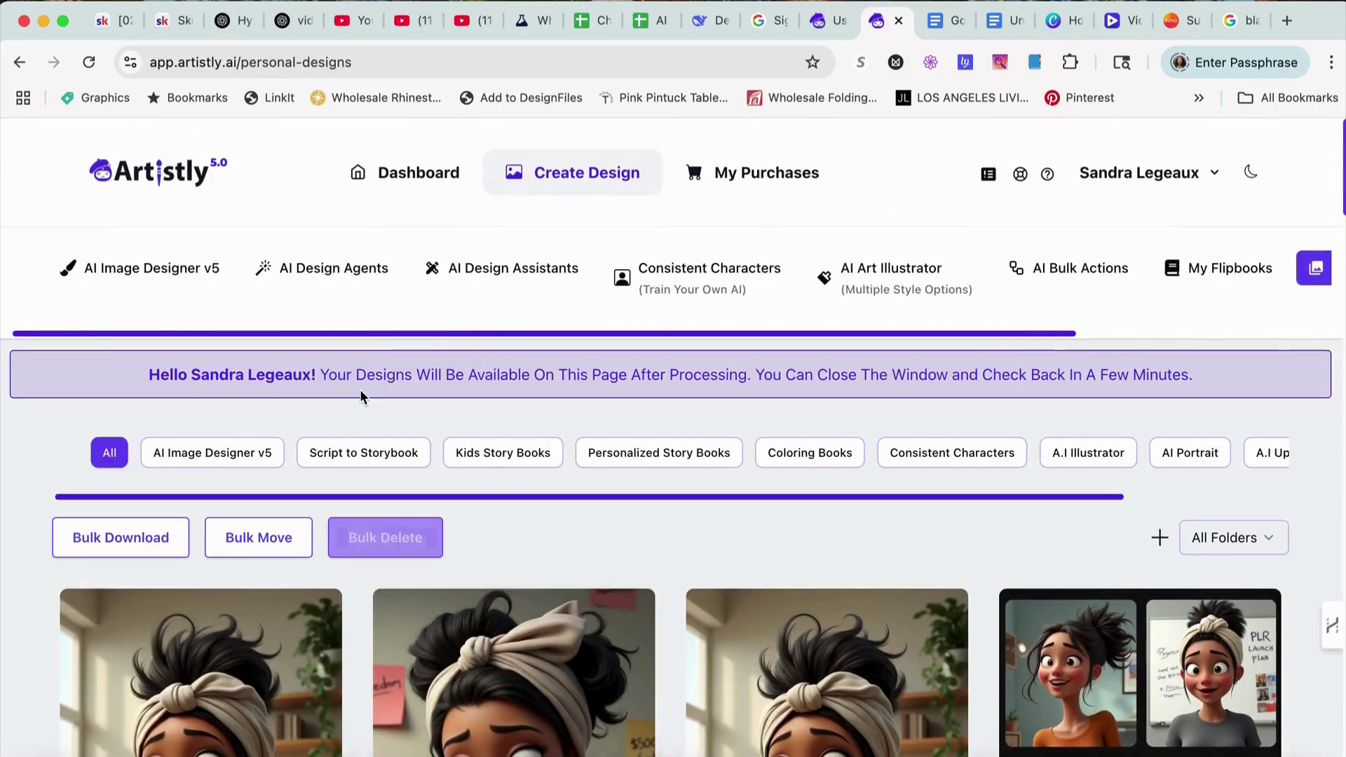
left_click(517, 270)
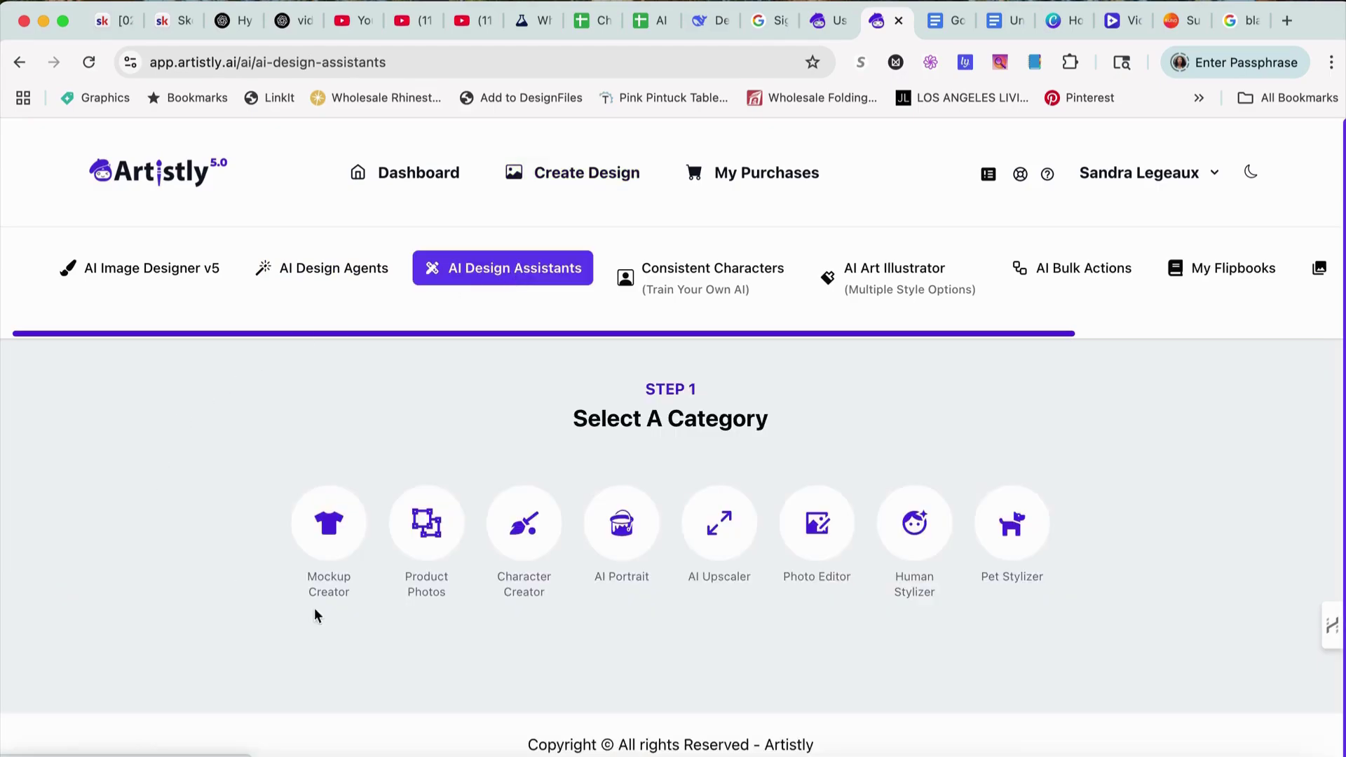
left_click(816, 543)
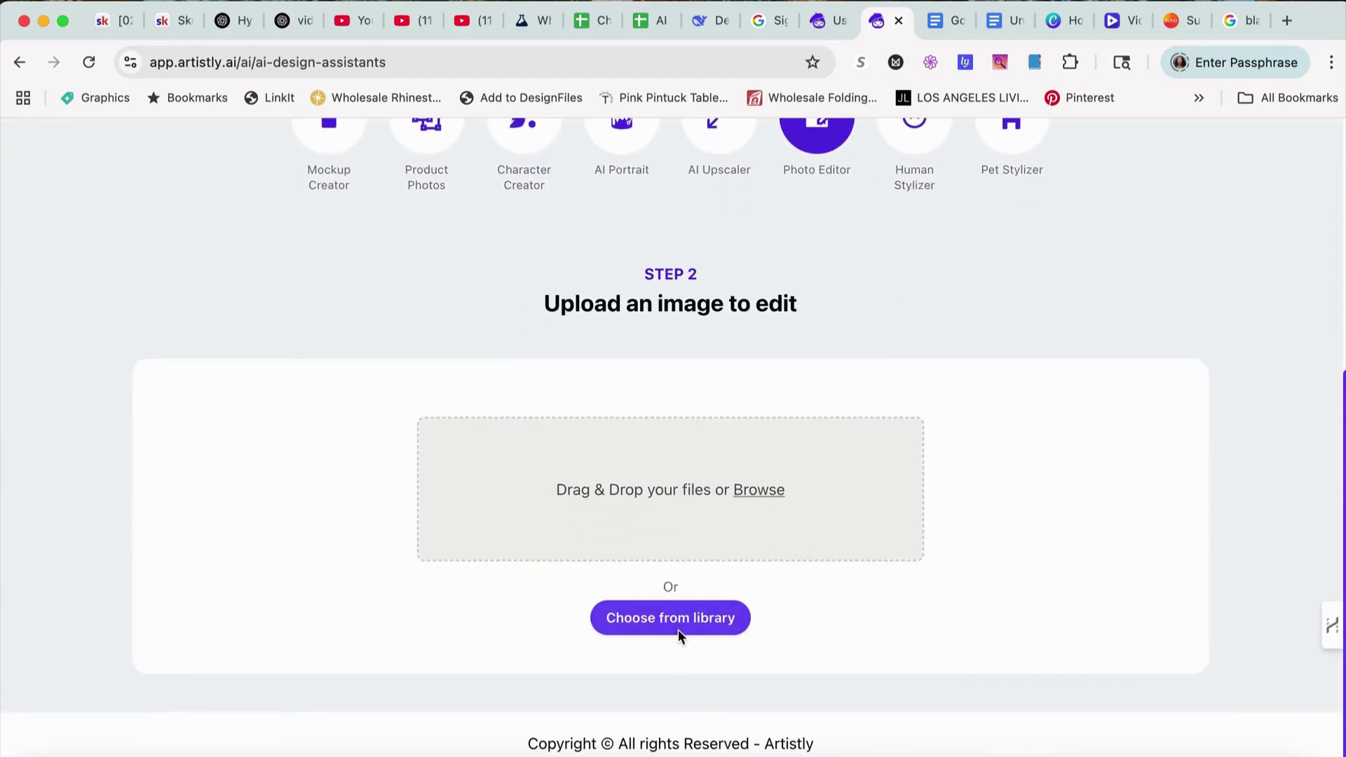
left_click(676, 624)
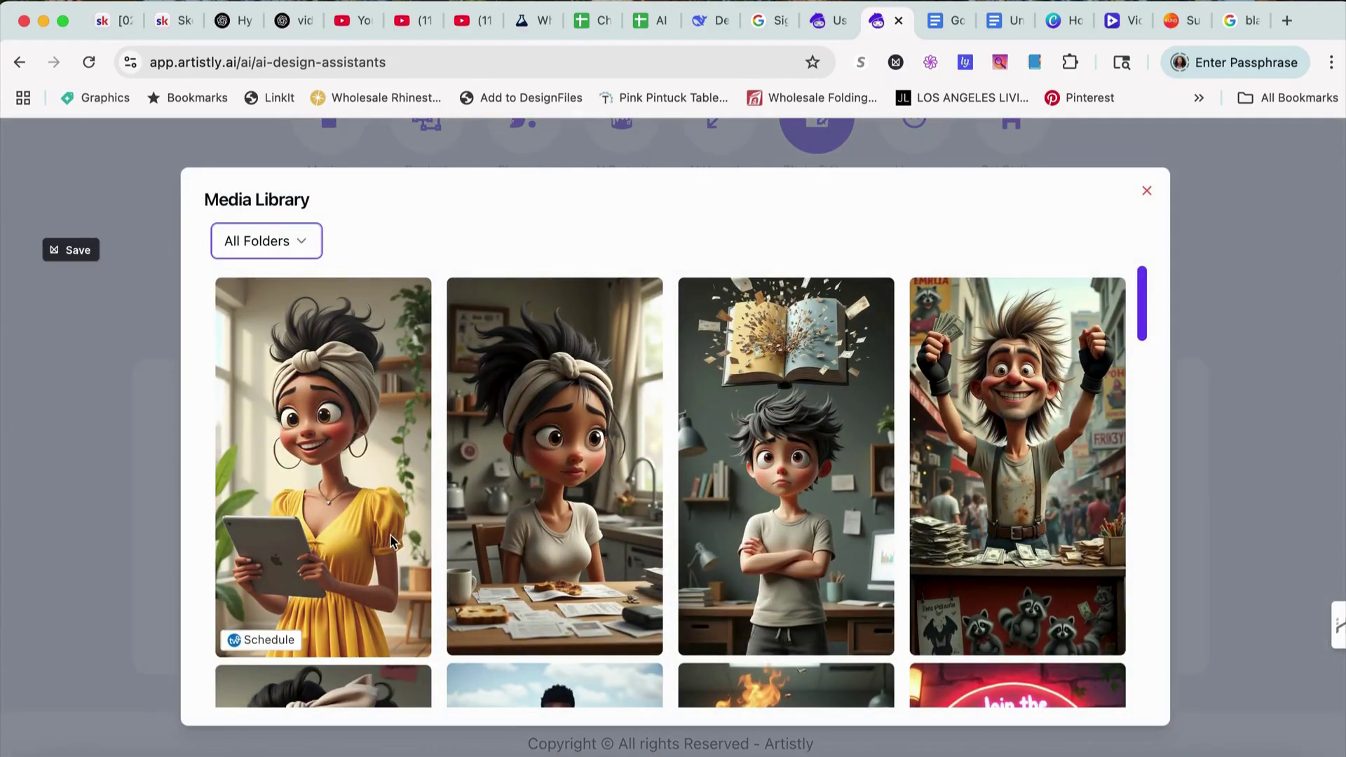
left_click(348, 502)
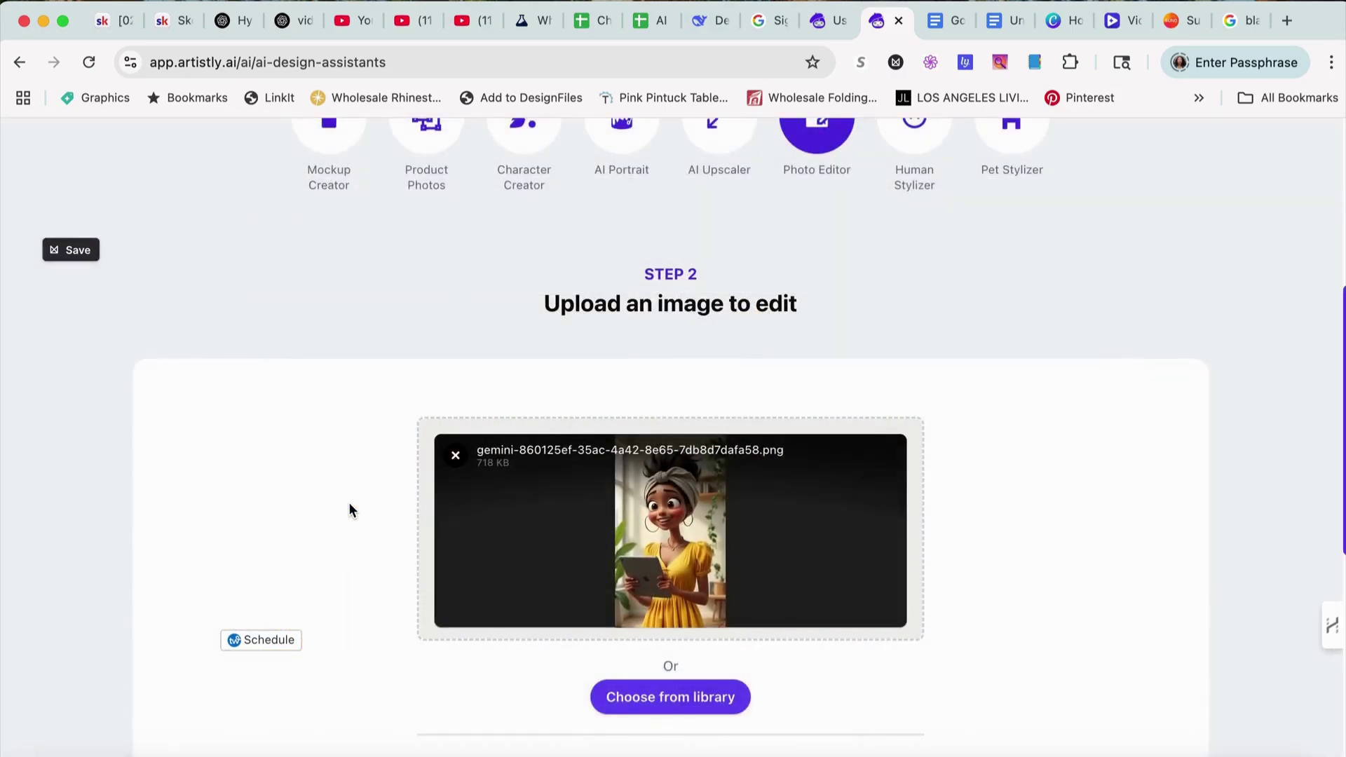
- Enter the edit prompt "remove head and bun to let her hair down" for the yellow dress image and generate it
scroll(632, 631, "down", 1)
scroll(561, 597, "down", 4)
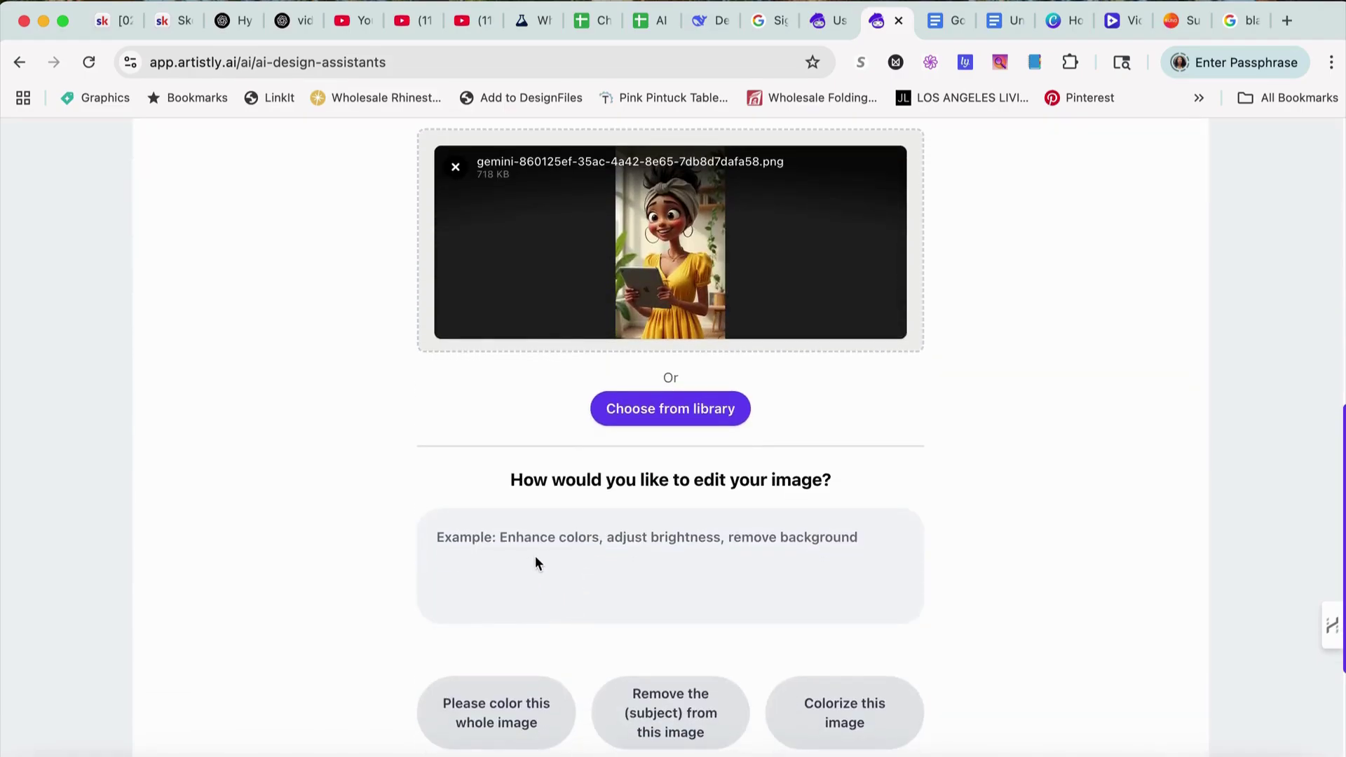
left_click(538, 562)
type("remove hea")
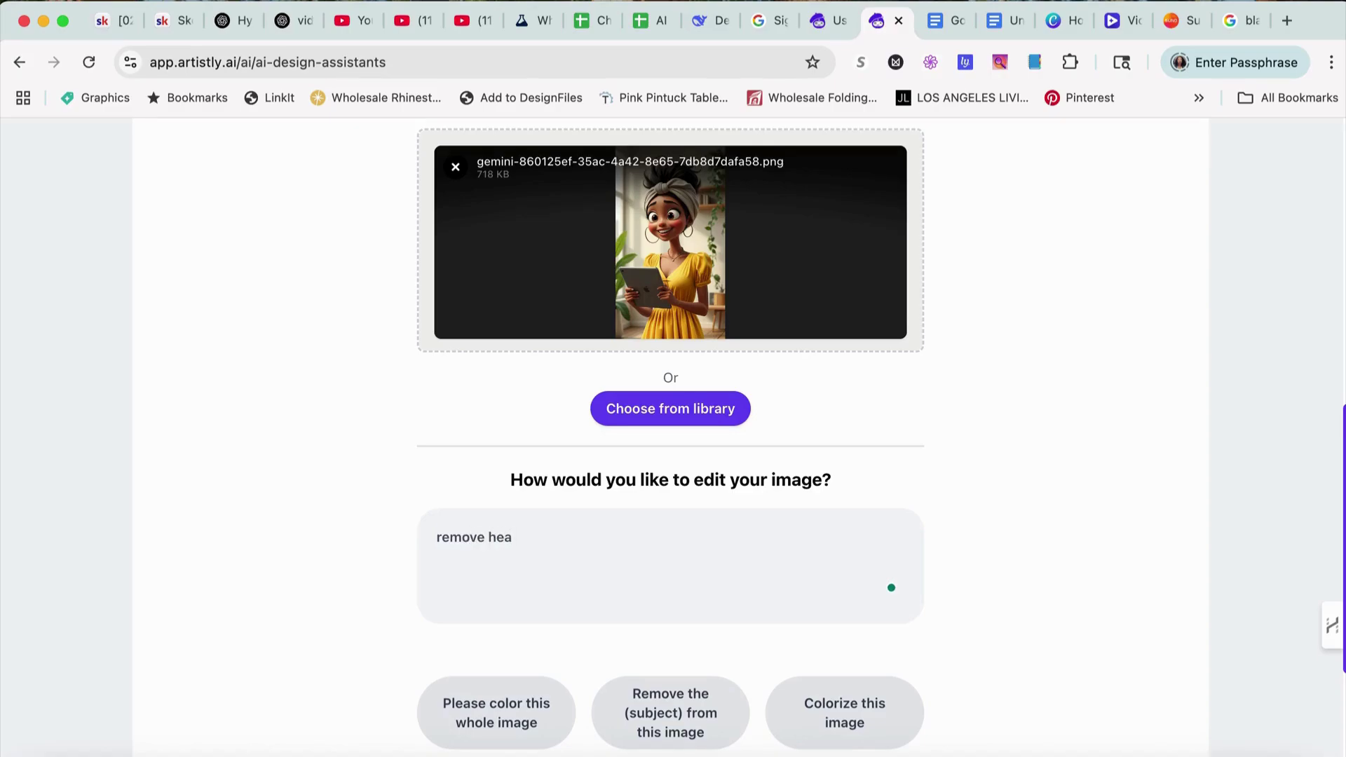
type("d")
type("and bun ")
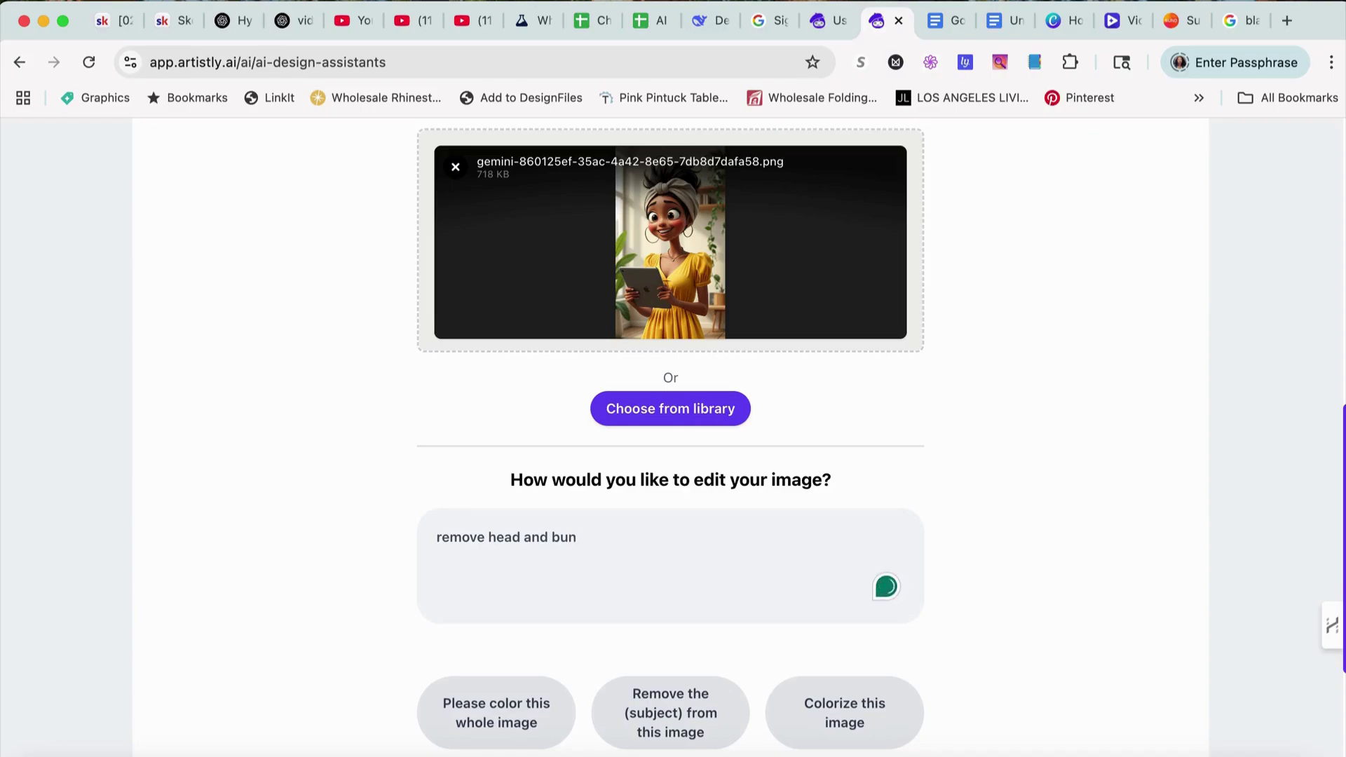
type("to let her hair")
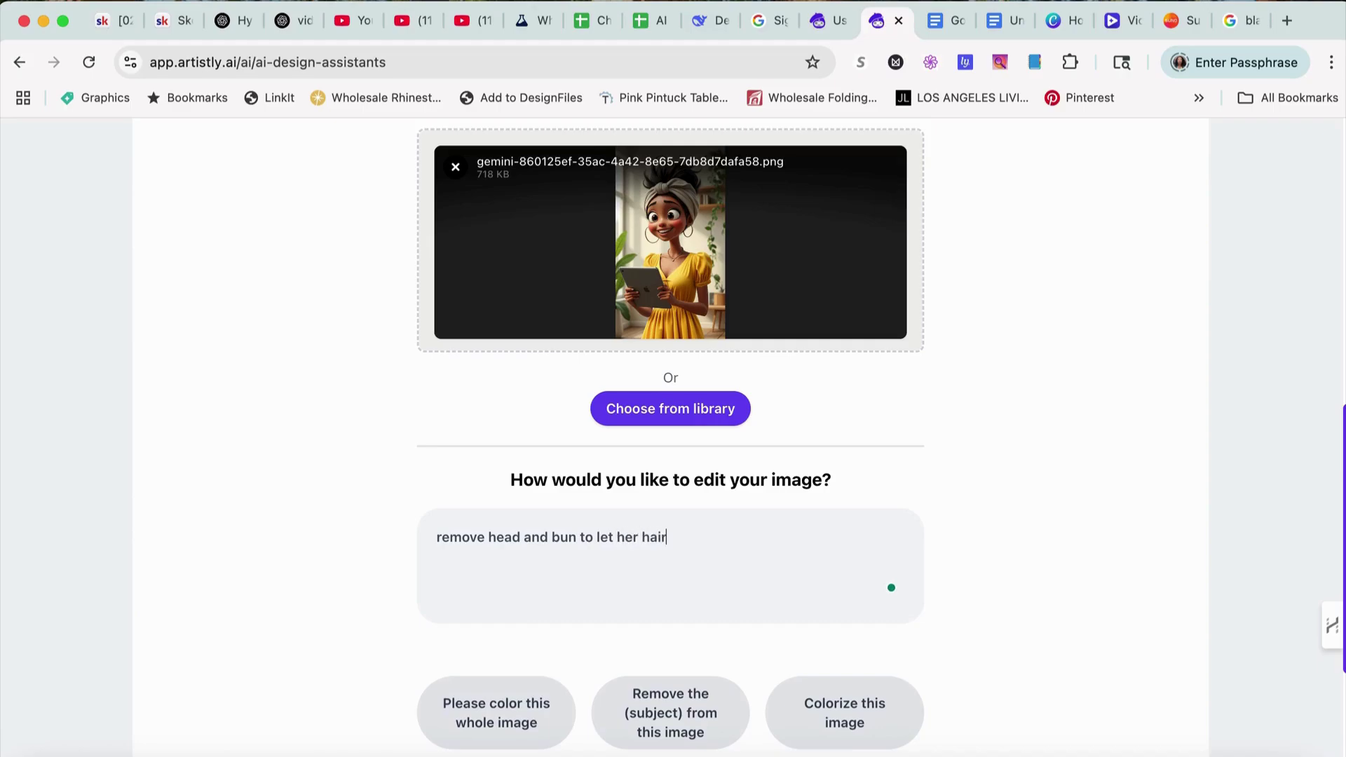
type(" down")
scroll(748, 565, "down", 3)
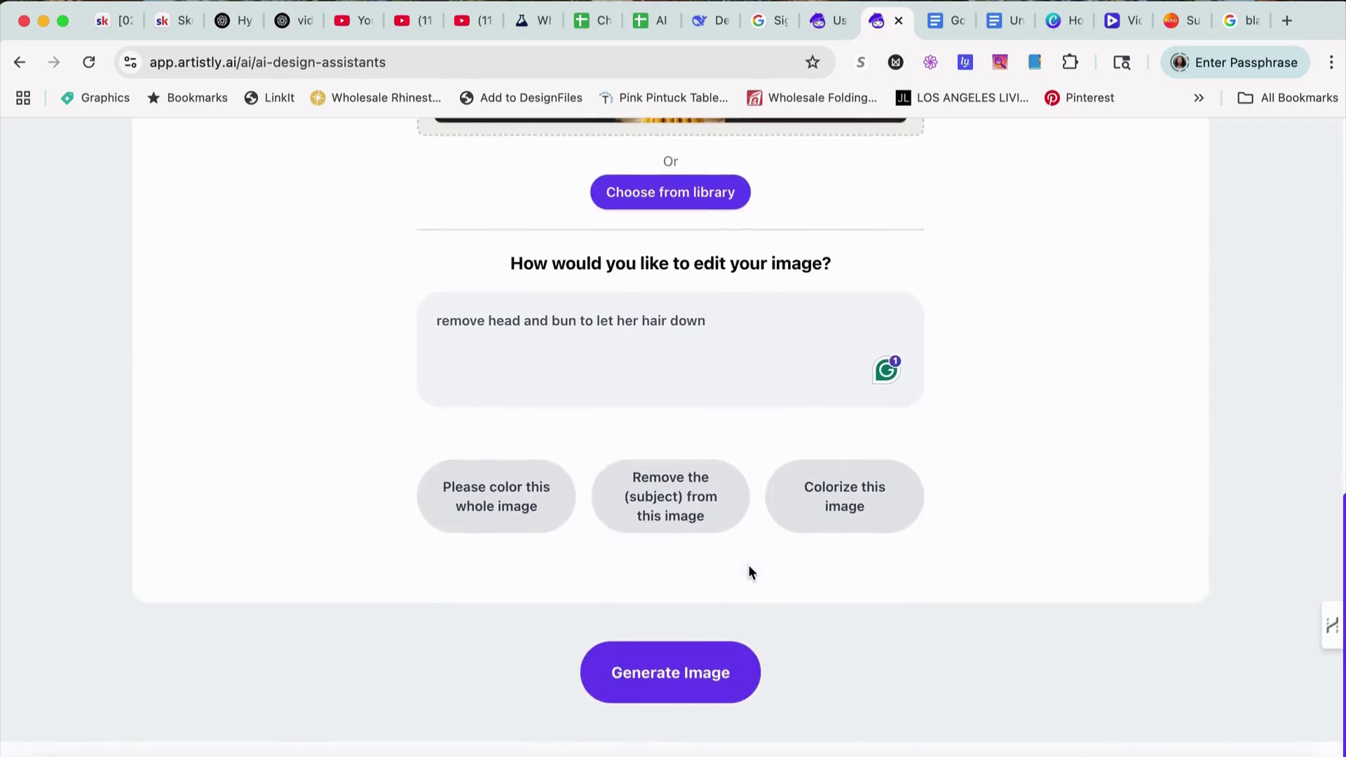
left_click(656, 679)
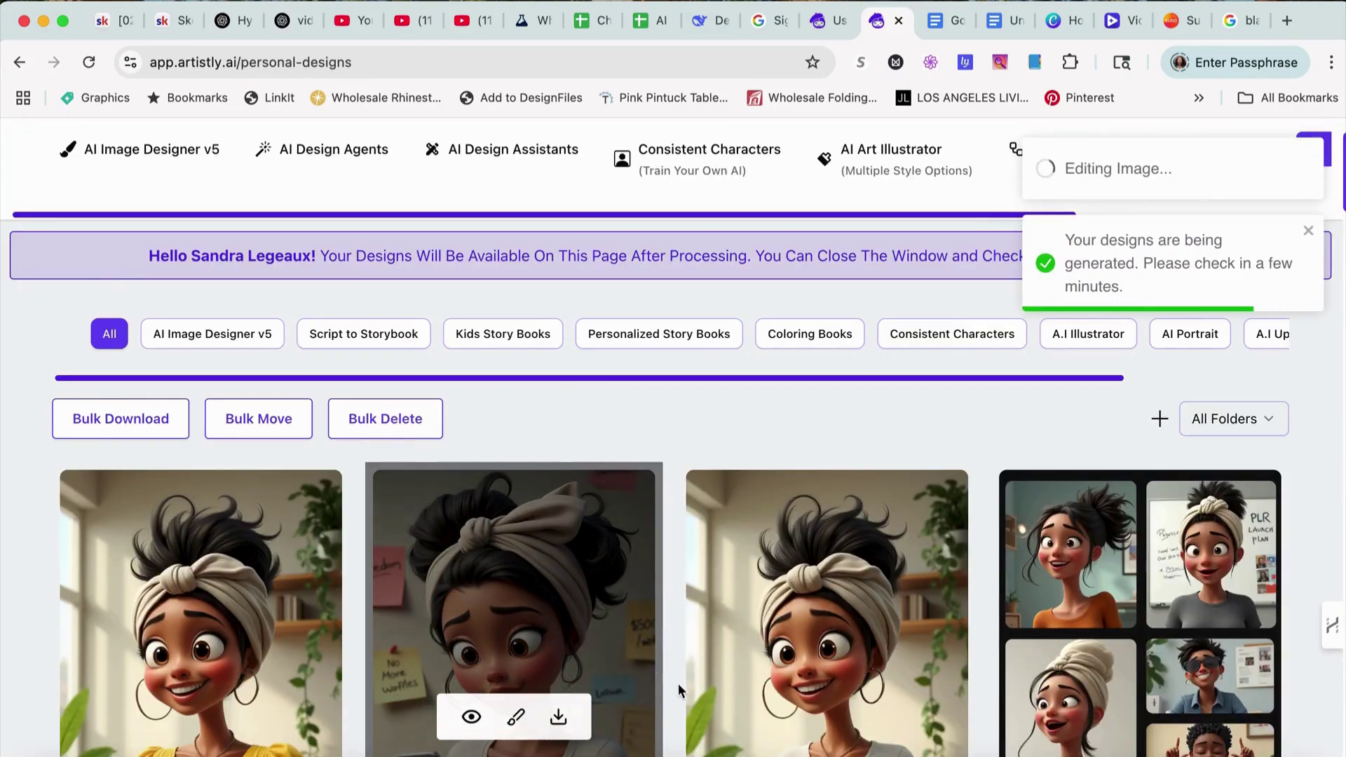
- Review the newest hair edit in the personal designs gallery against the yellow dress image it came from
scroll(758, 665, "down", 3)
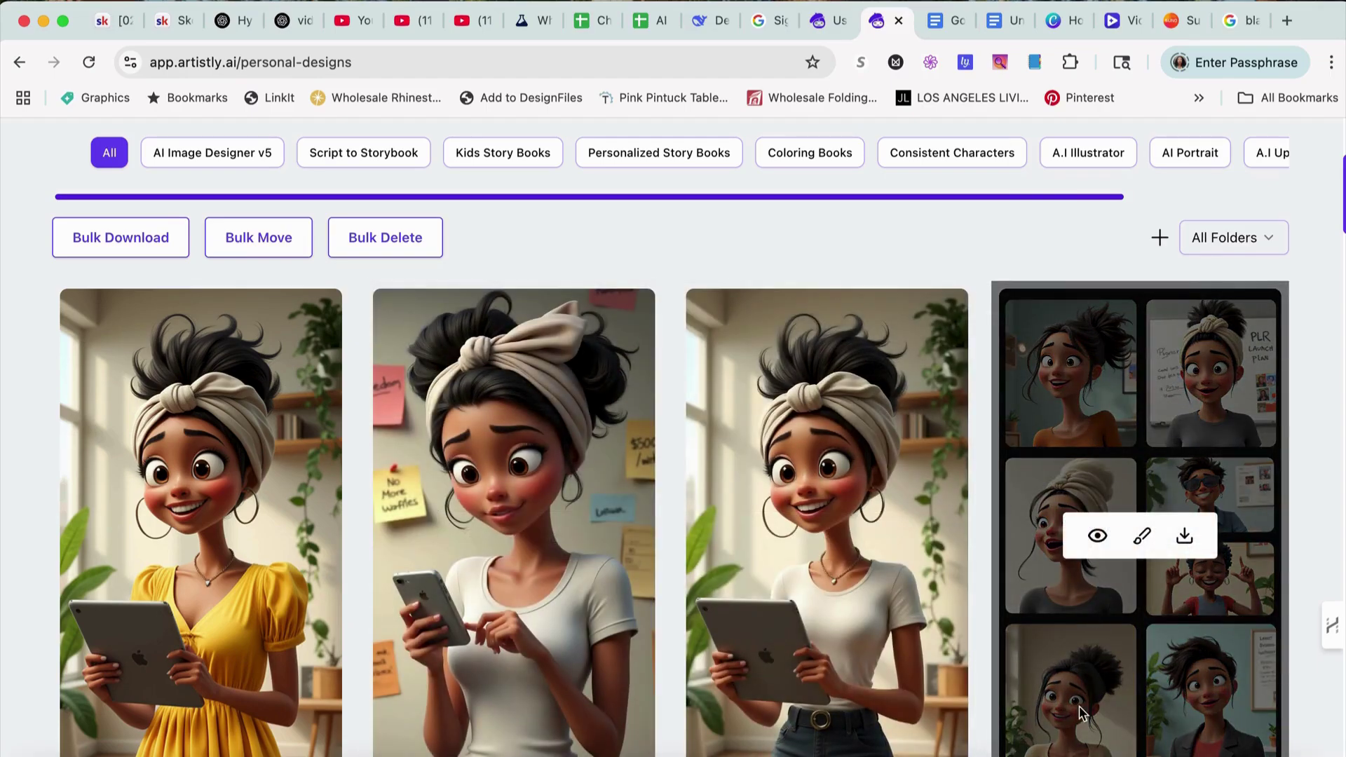
scroll(612, 664, "down", 2)
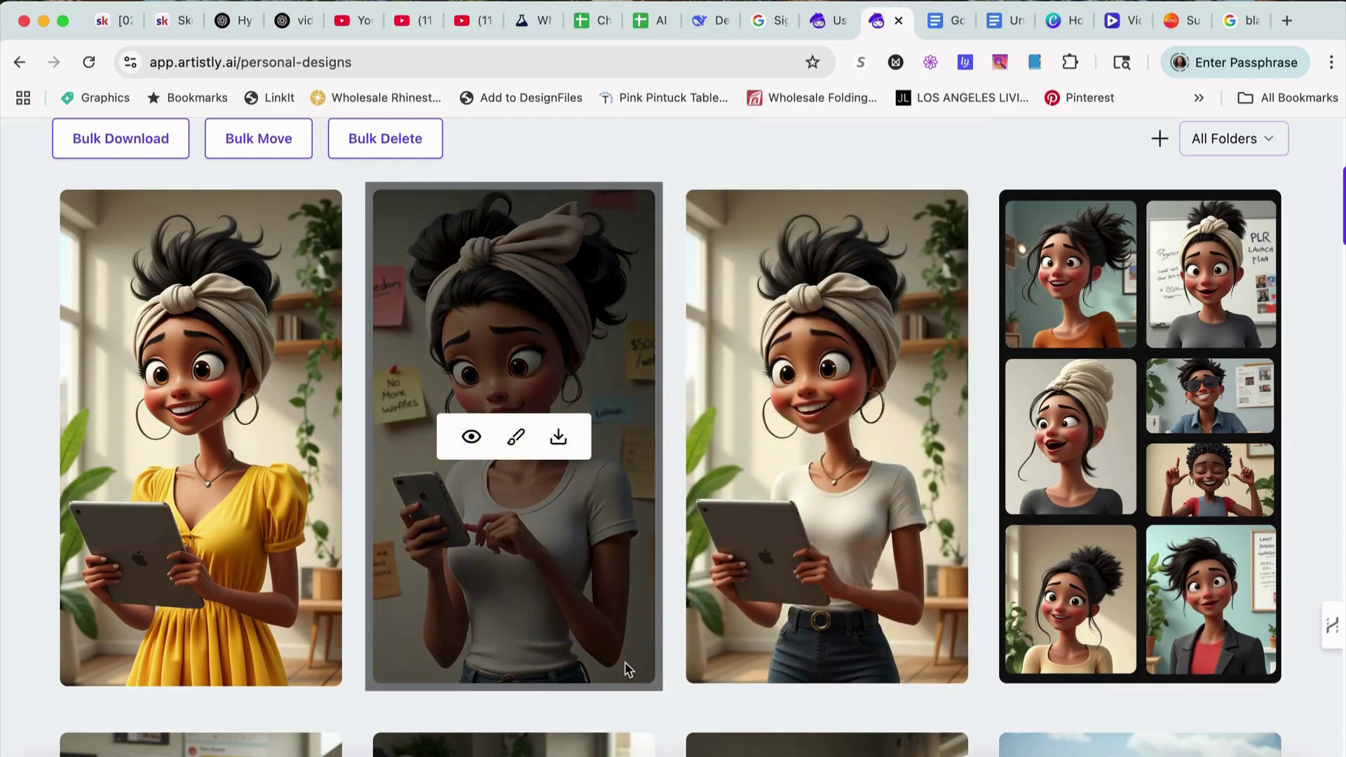
scroll(625, 662, "down", 2)
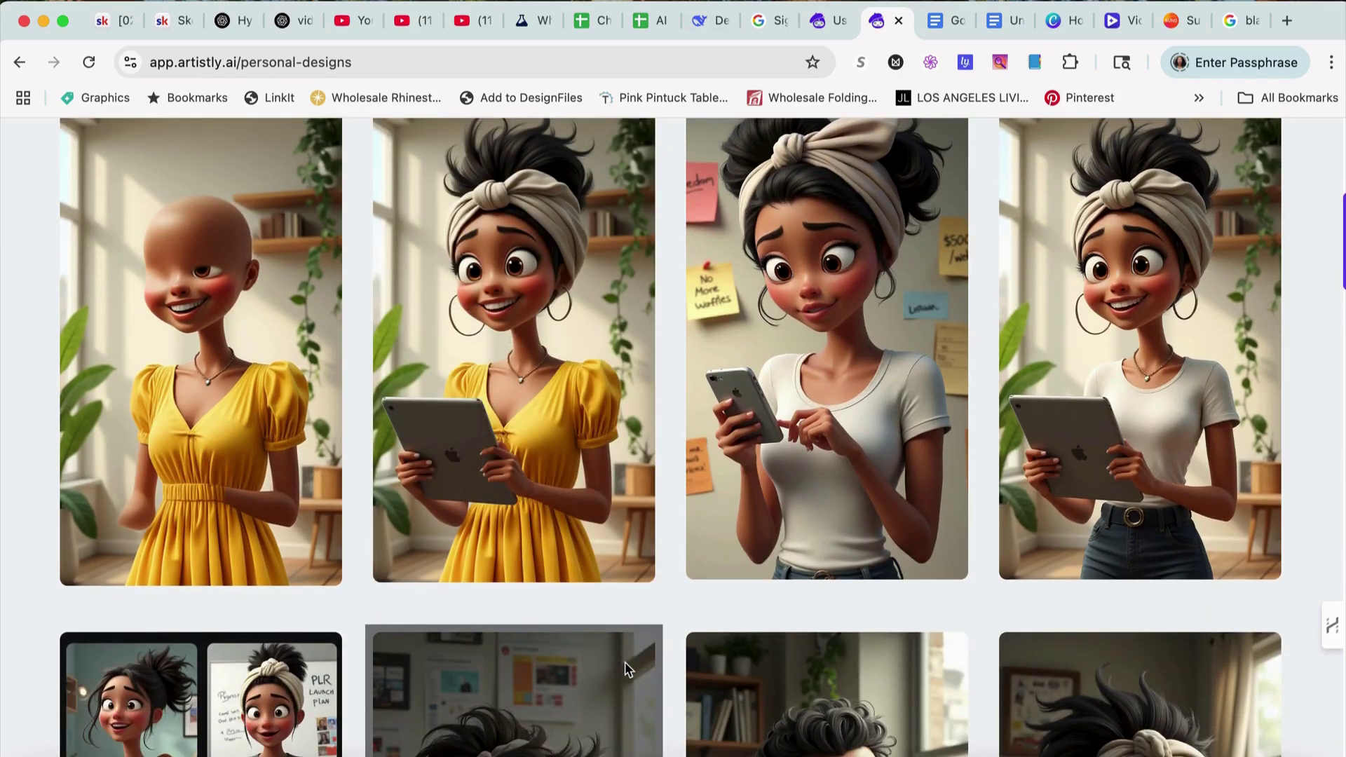
mouse_move(294, 437)
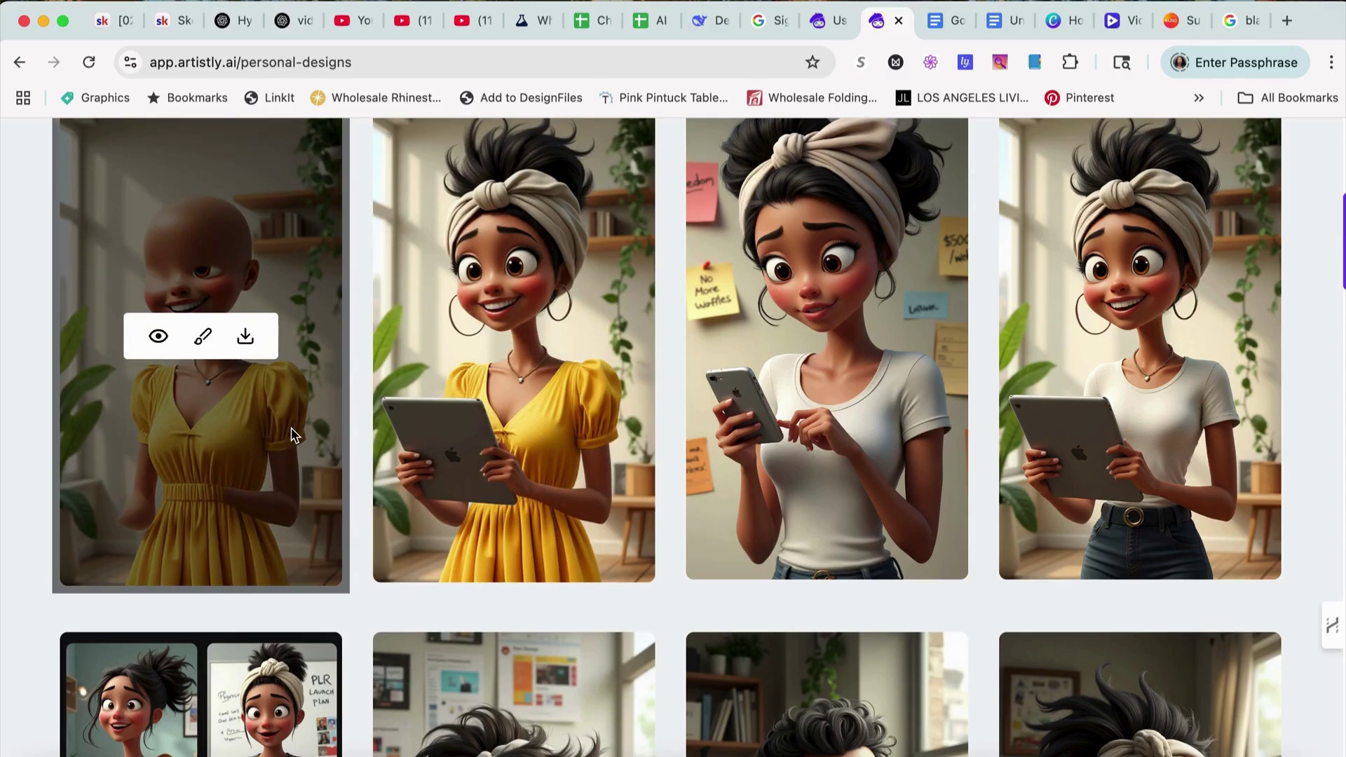
mouse_move(502, 452)
- Reopen the Photo Editor, load the yellow dress image with headband and tablet from the library, and start its edit prompt
scroll(458, 487, "up", 3)
scroll(458, 486, "up", 3)
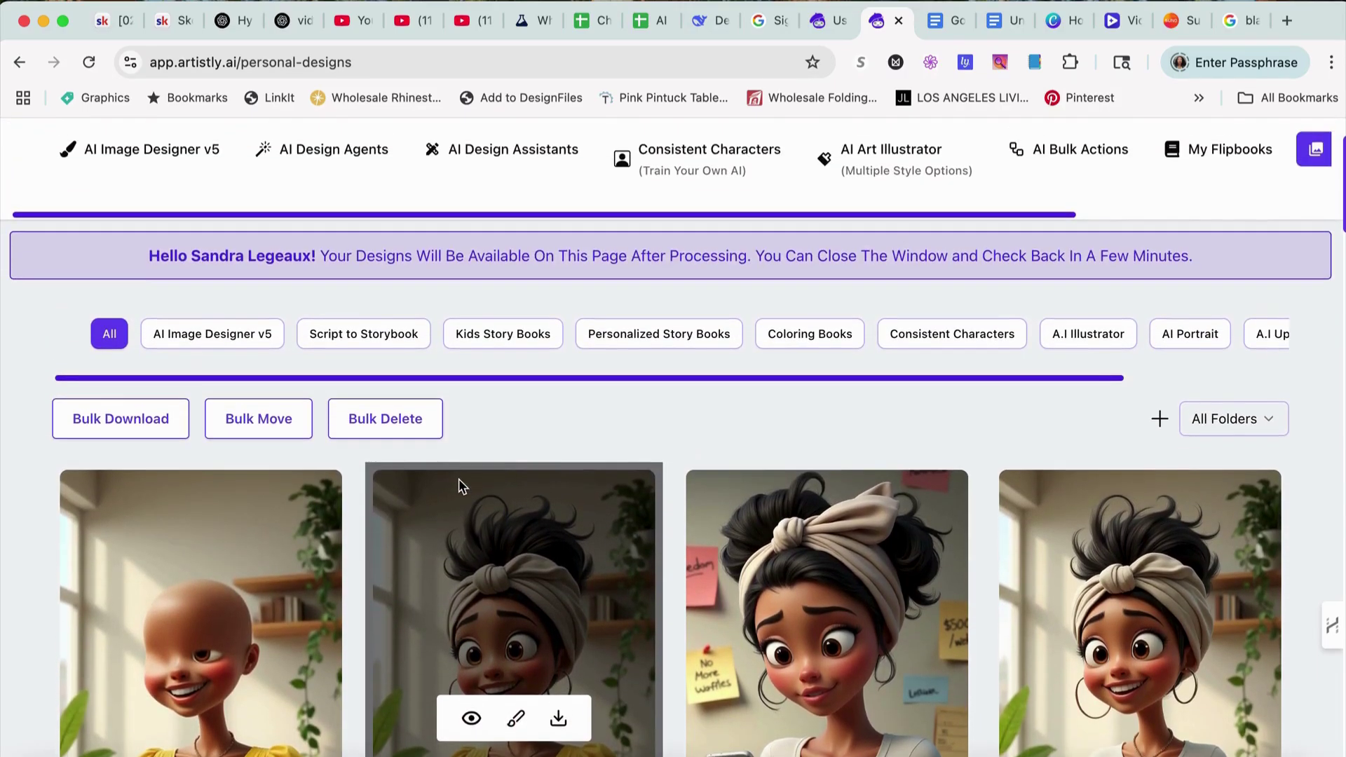
scroll(459, 481, "up", 2)
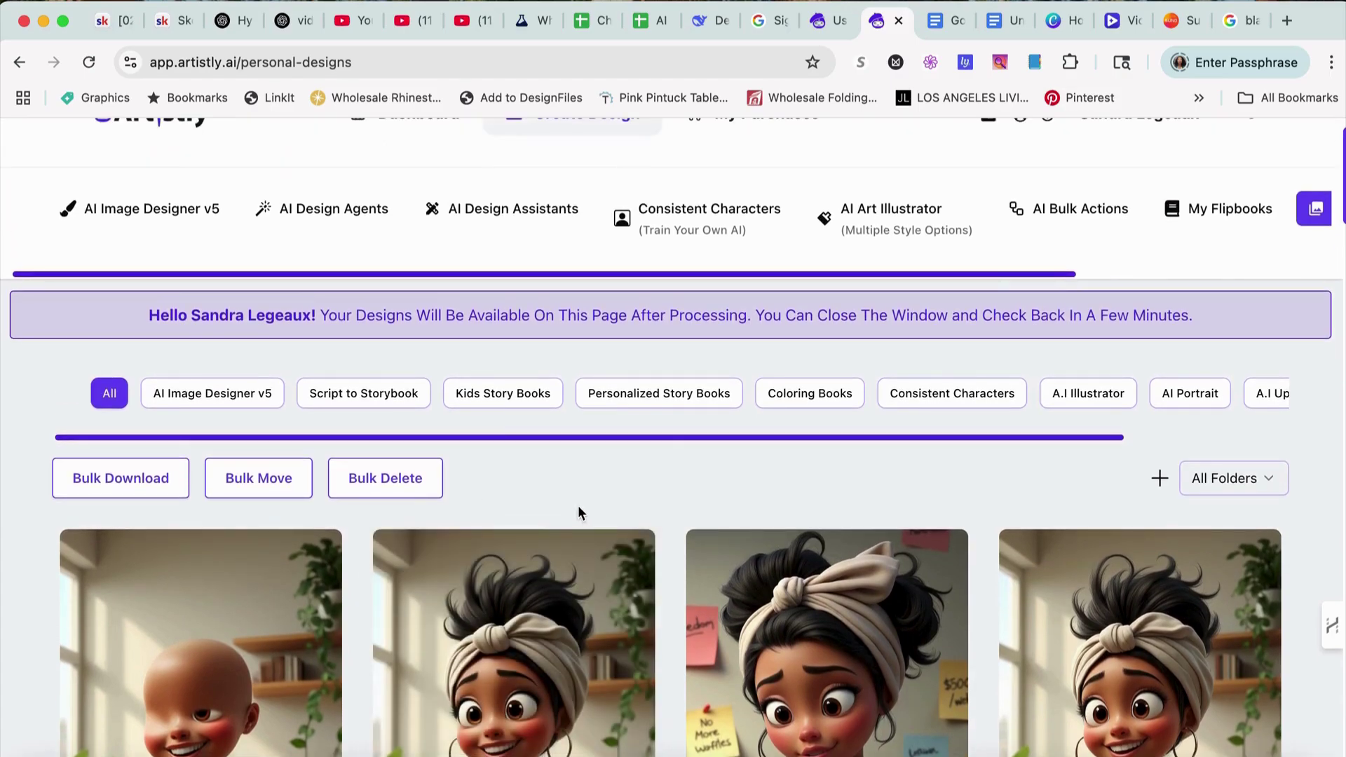
left_click(519, 210)
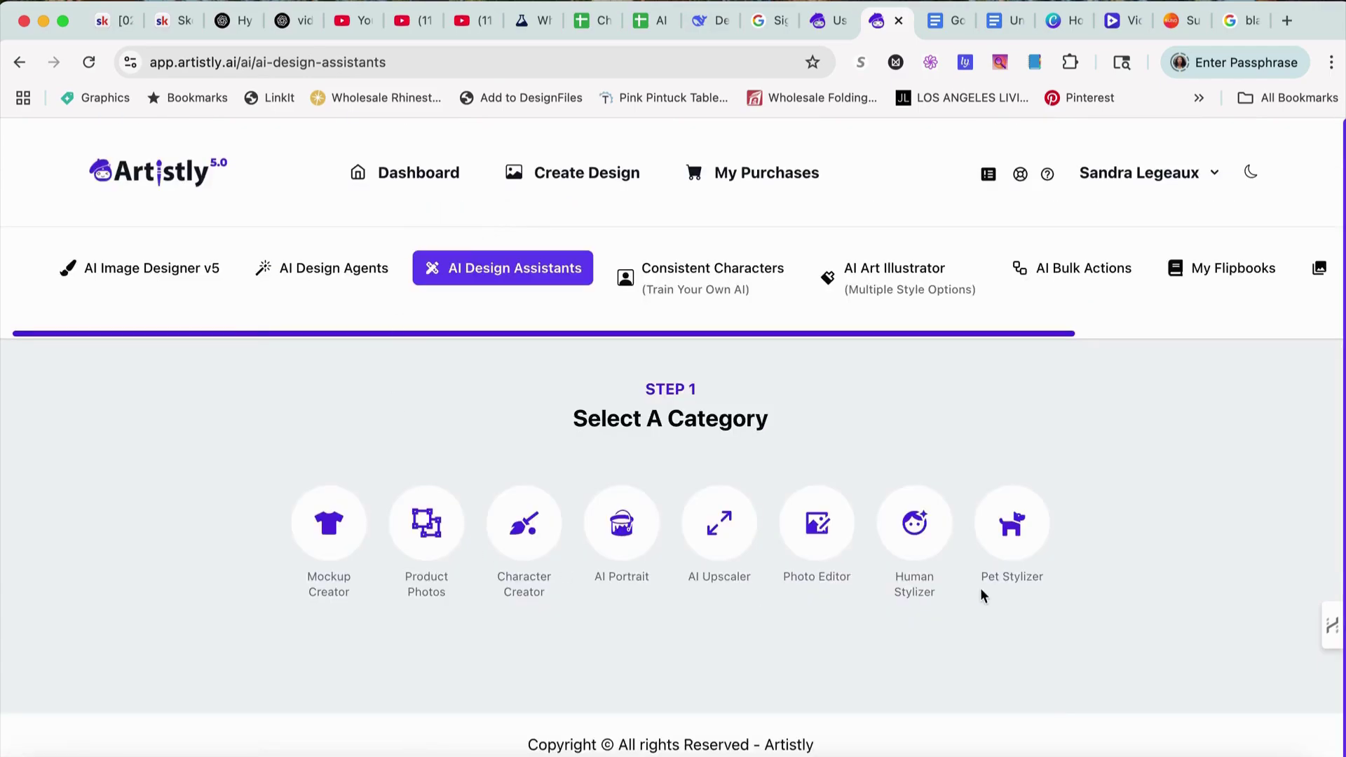
left_click(817, 532)
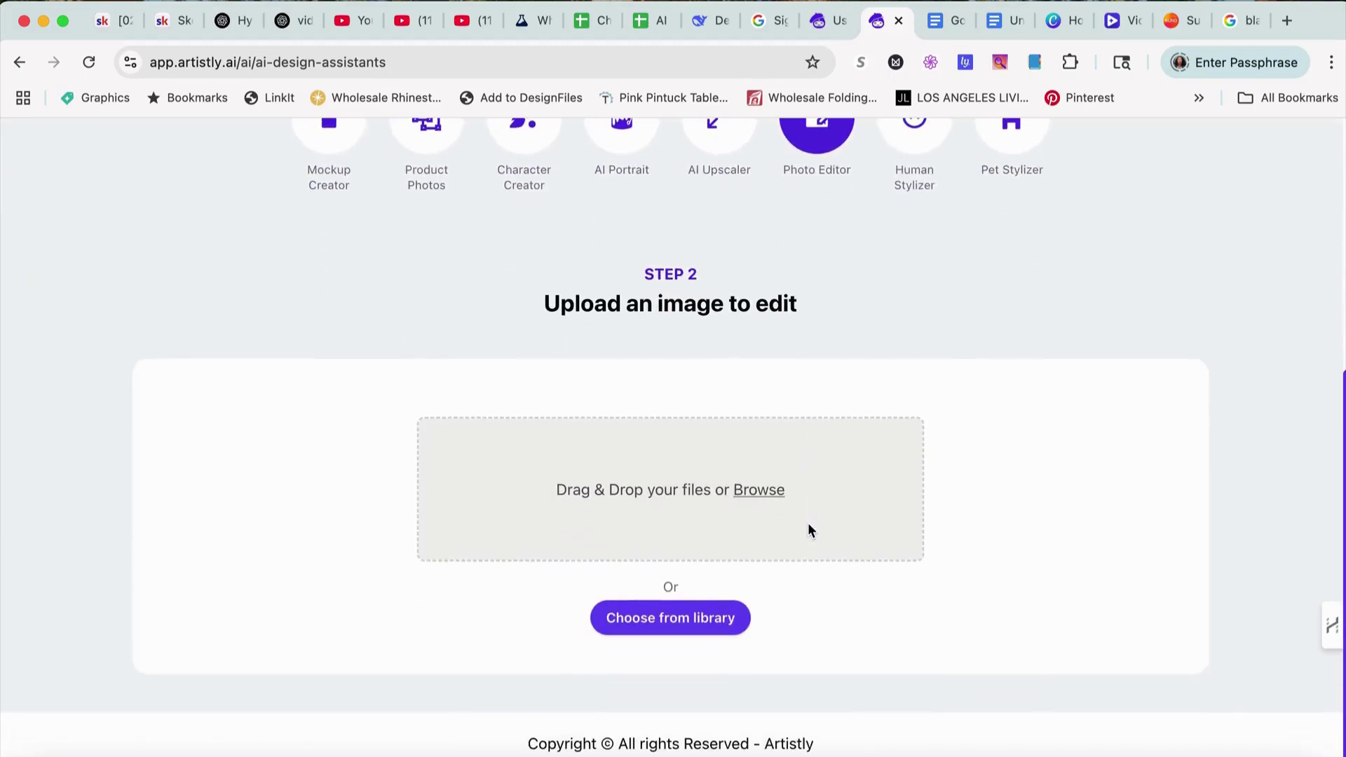
left_click(715, 622)
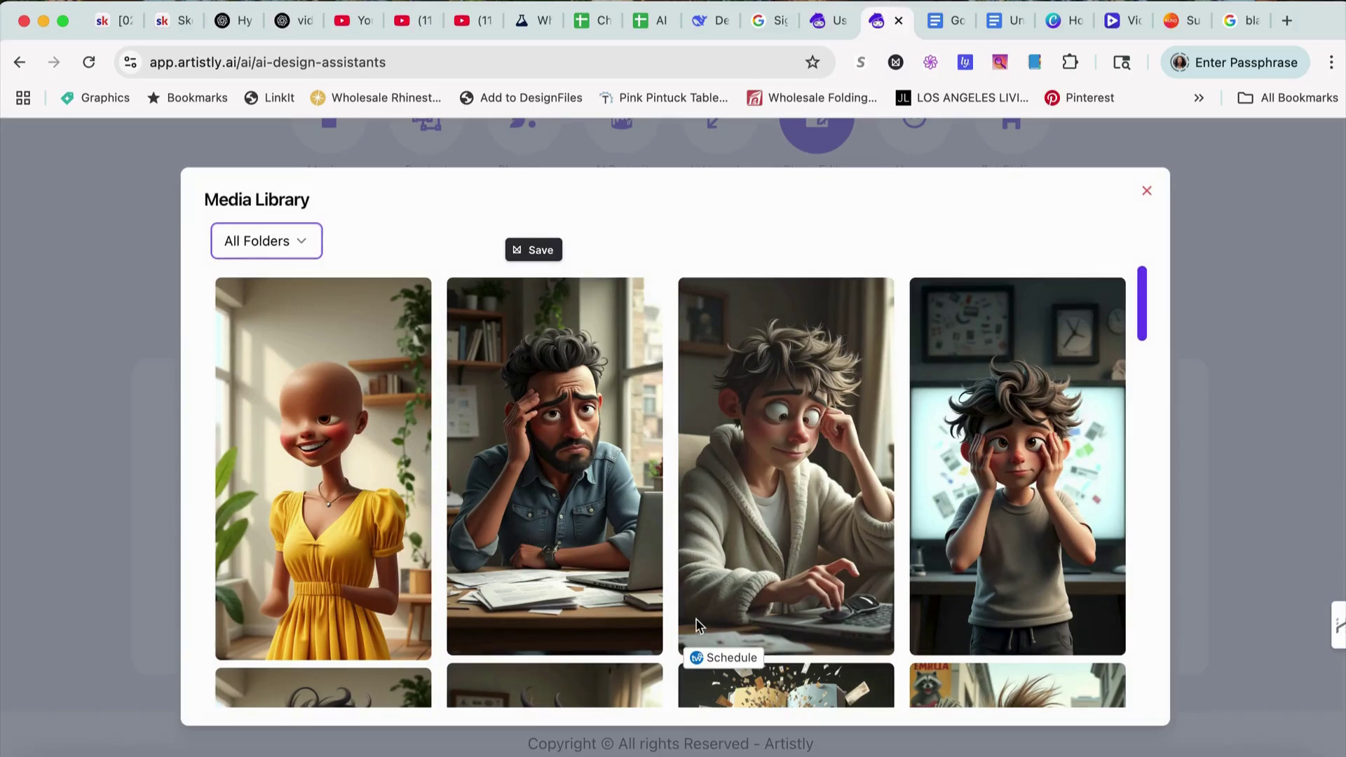
scroll(393, 555, "down", 3)
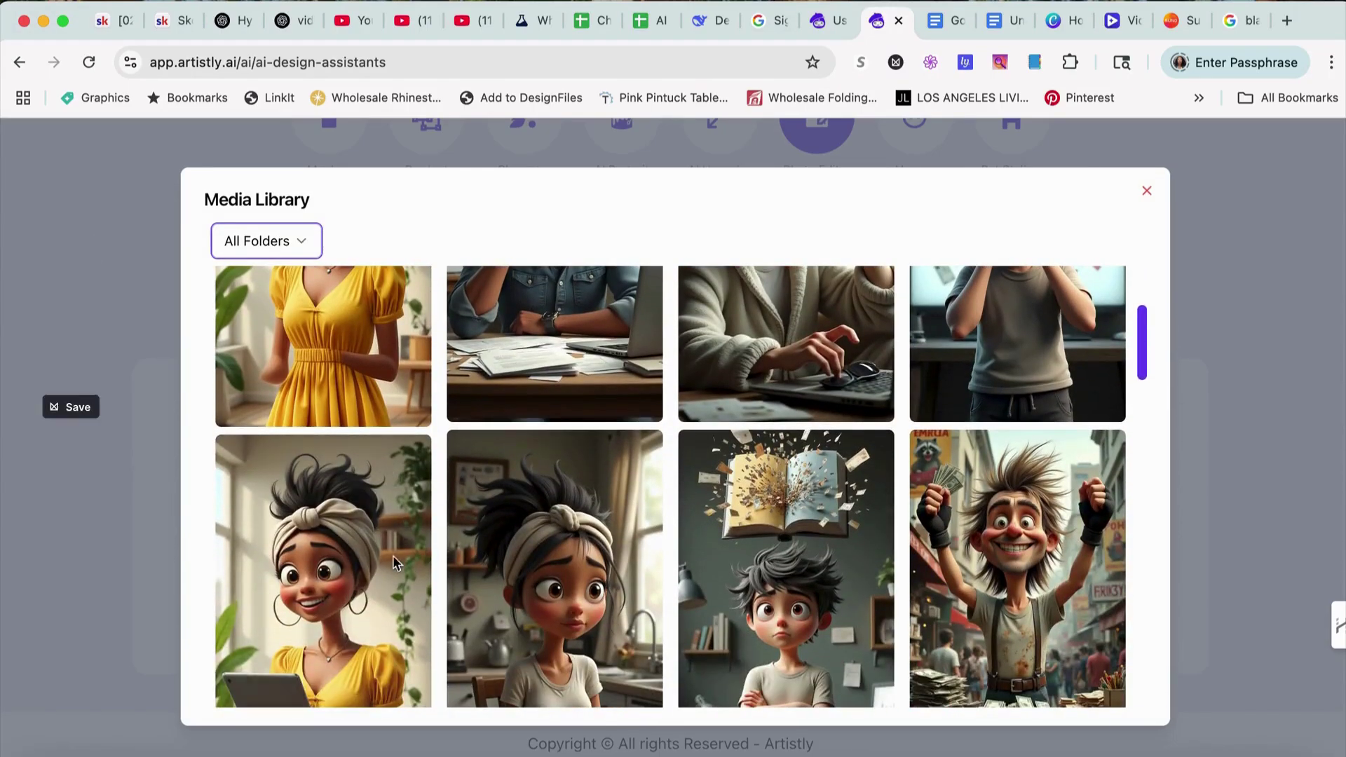
left_click(365, 607)
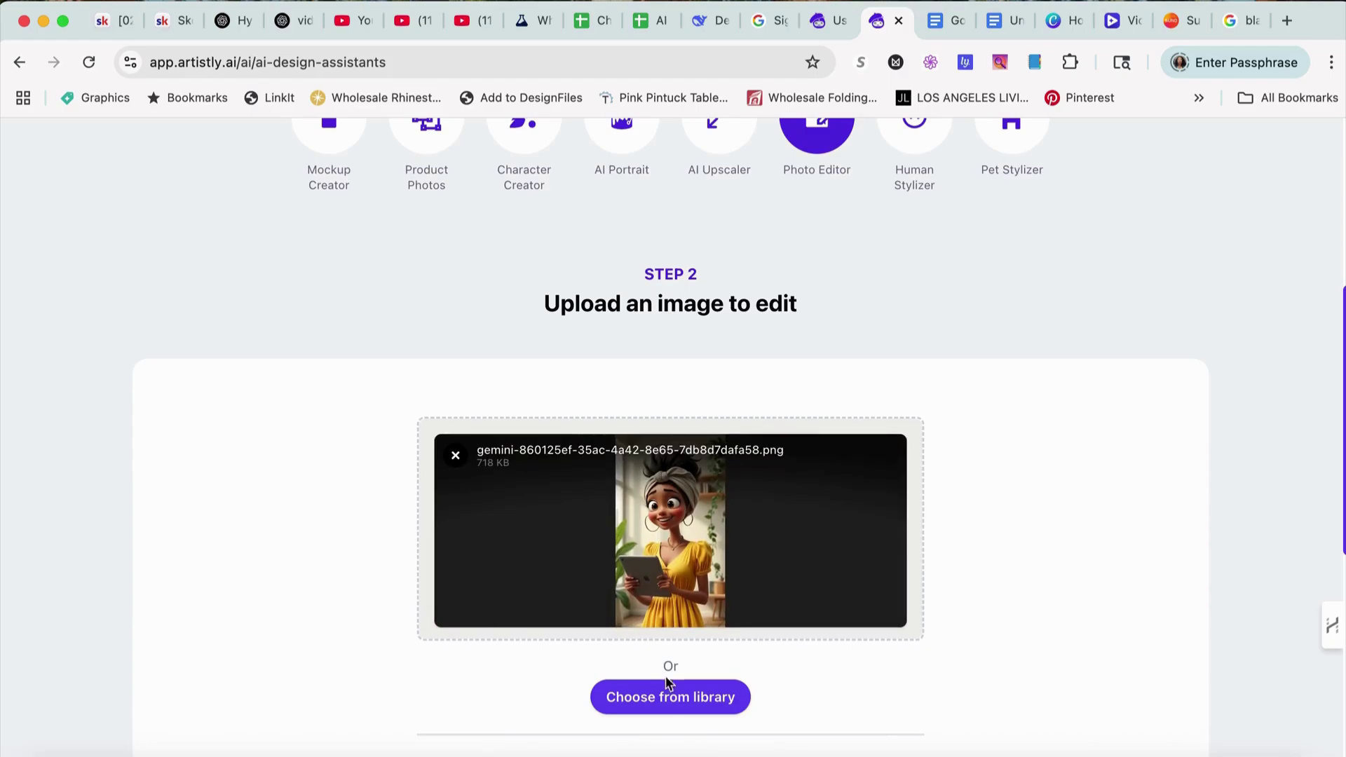
scroll(877, 643, "down", 3)
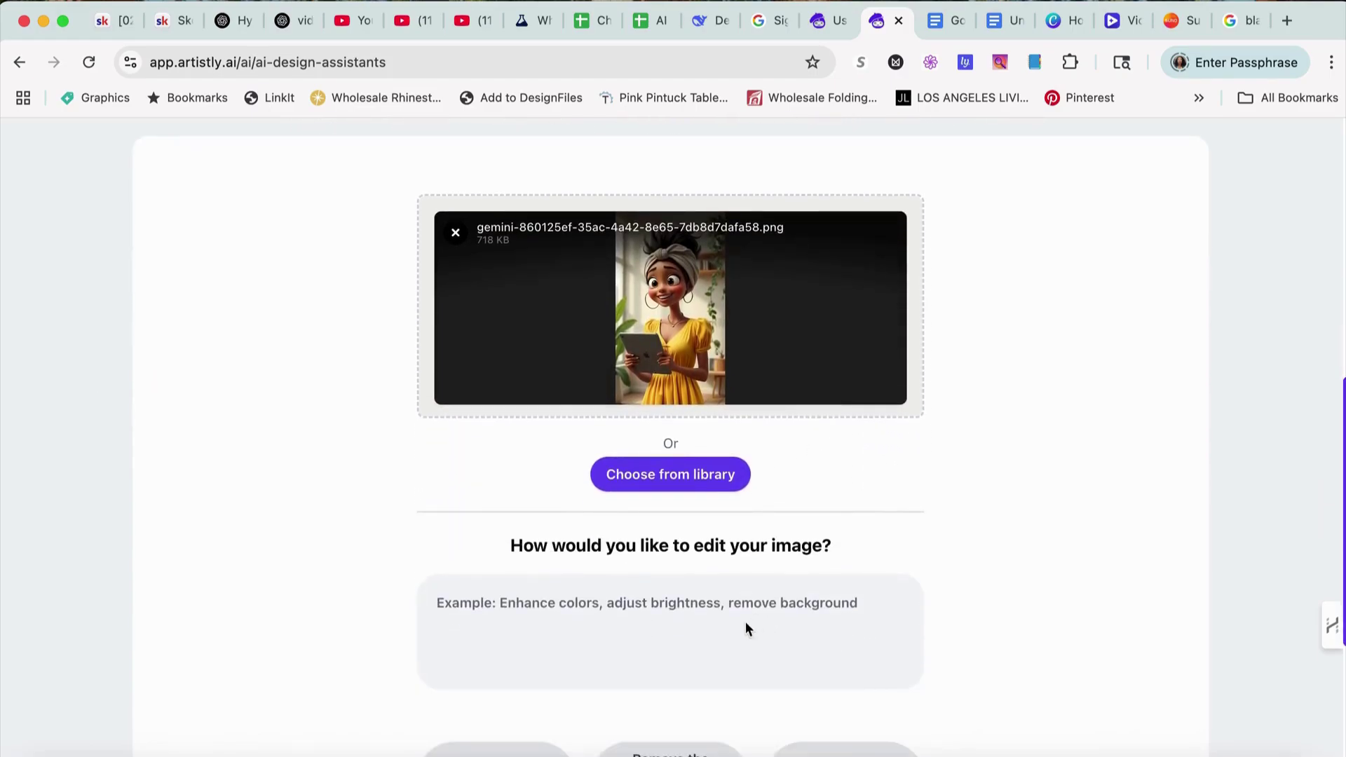
left_click(720, 613)
type("Iet")
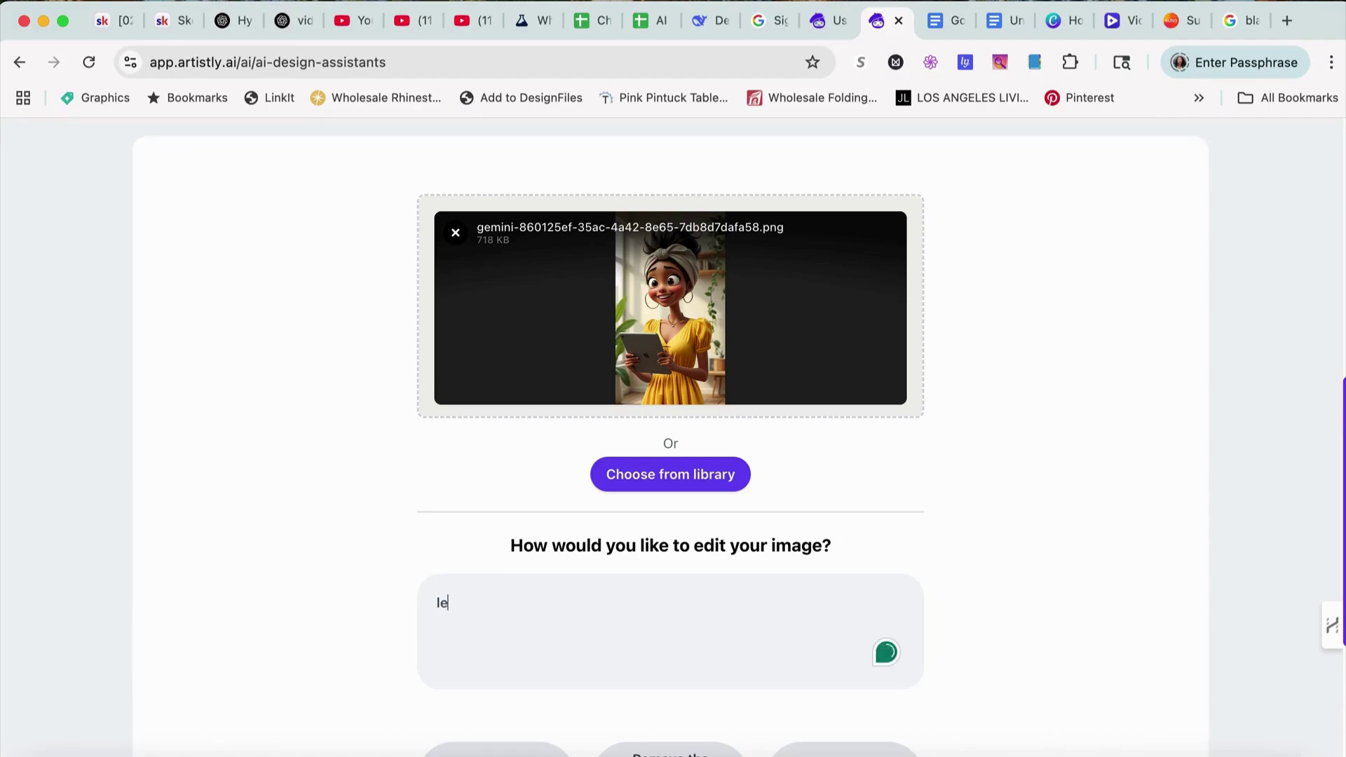
key("BackSpace")
key("BackSpace")
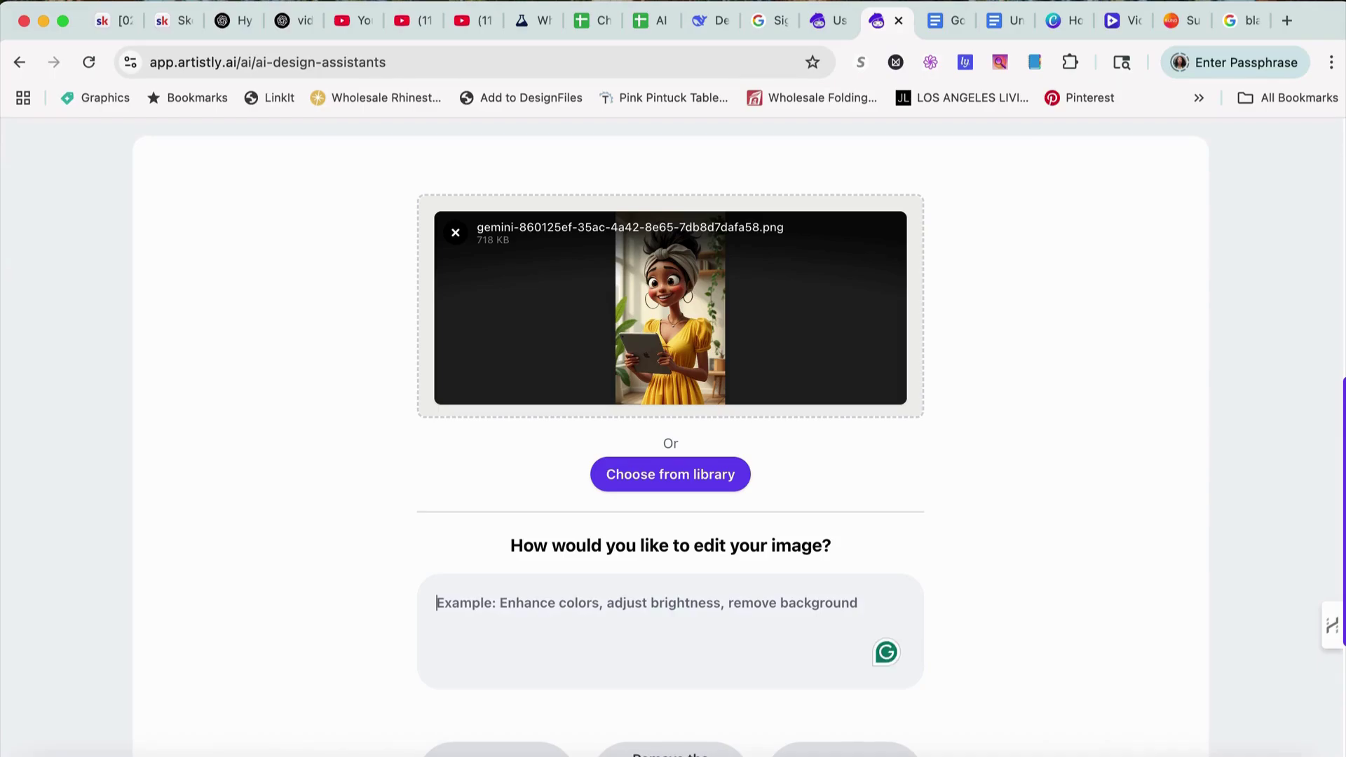
type("hai")
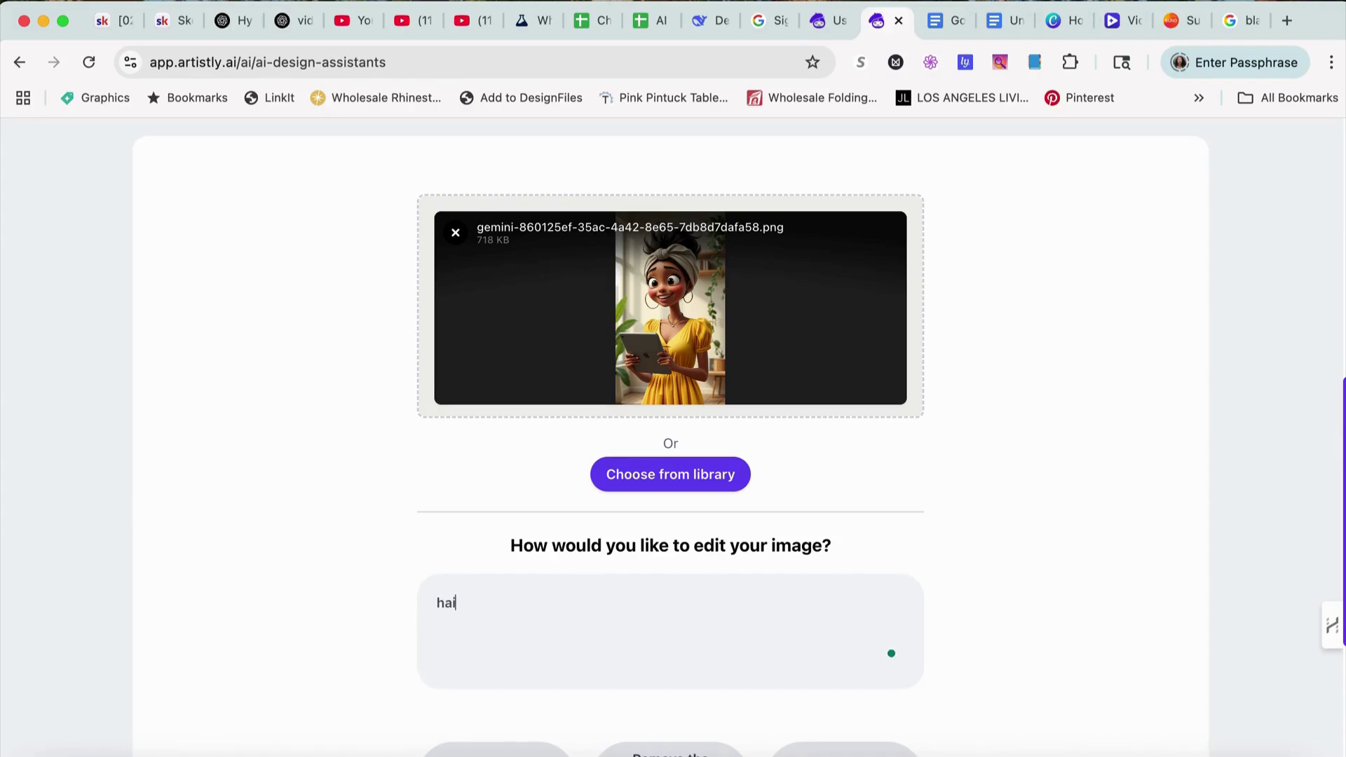
type("r to")
key("BackSpace")
key("BackSpace")
key("BackSpace")
key("BackSpace")
key("BackSpace")
key("BackSpace")
key("BackSpace")
- Enter the edit prompt "remove the headband" for the yellow dress image and generate it
type("remove ")
type("y")
key("BackSpace")
type("the headband")
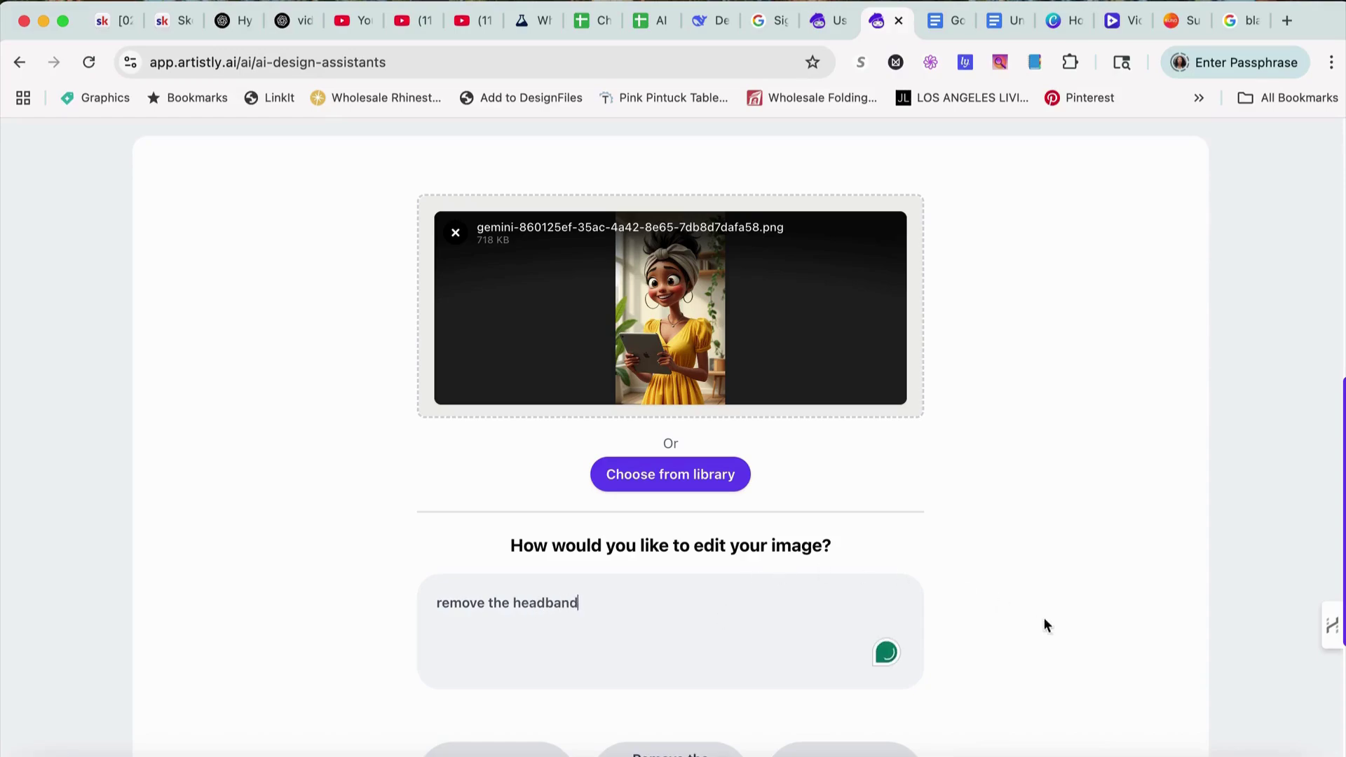
scroll(816, 549, "down", 5)
scroll(641, 520, "down", 2)
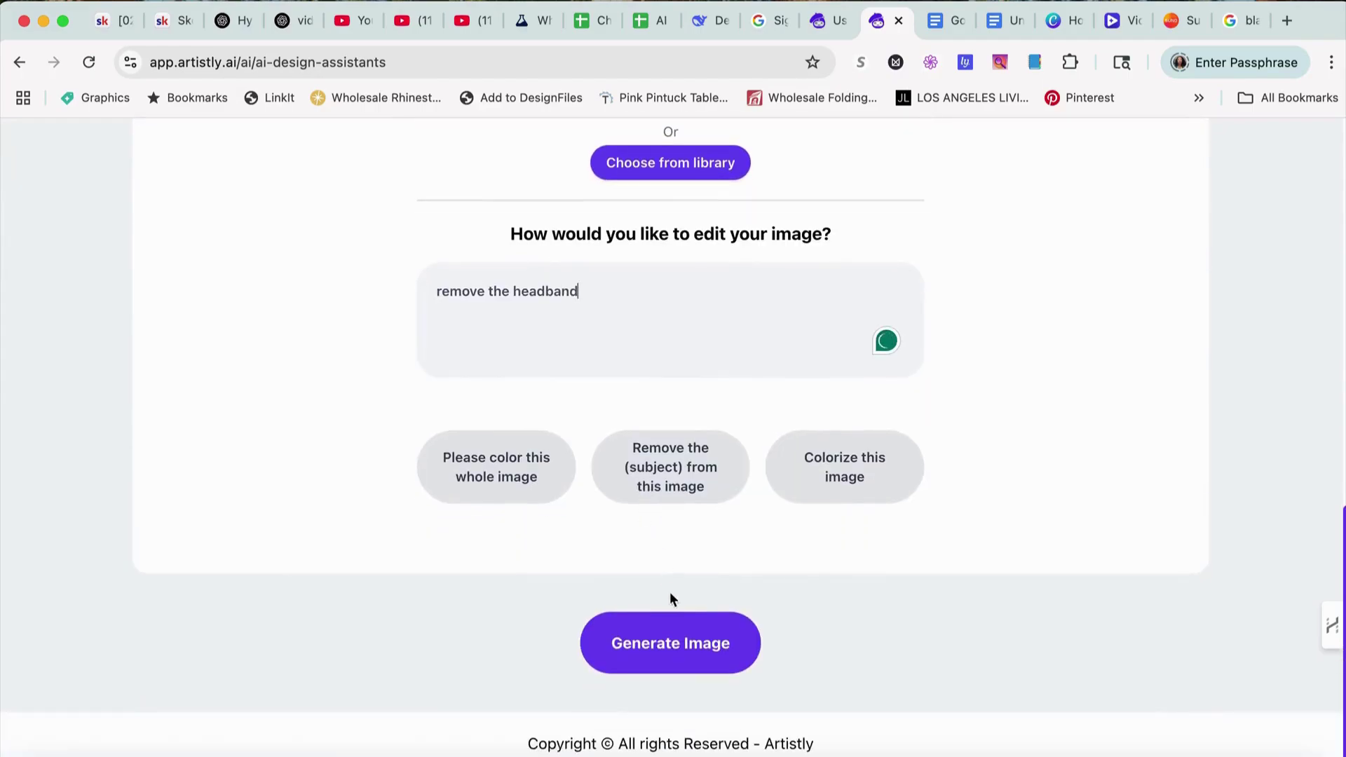
left_click(687, 652)
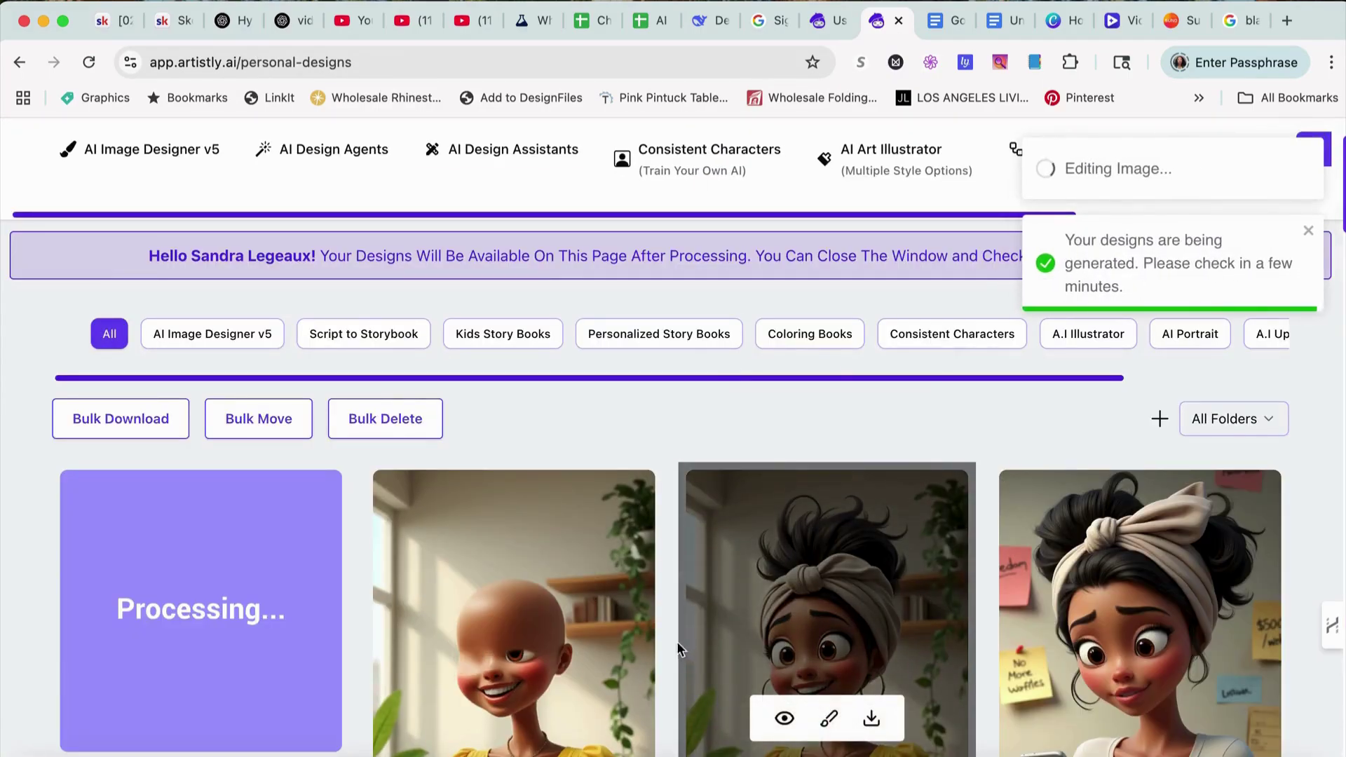
scroll(688, 484, "down", 2)
scroll(688, 484, "down", 3)
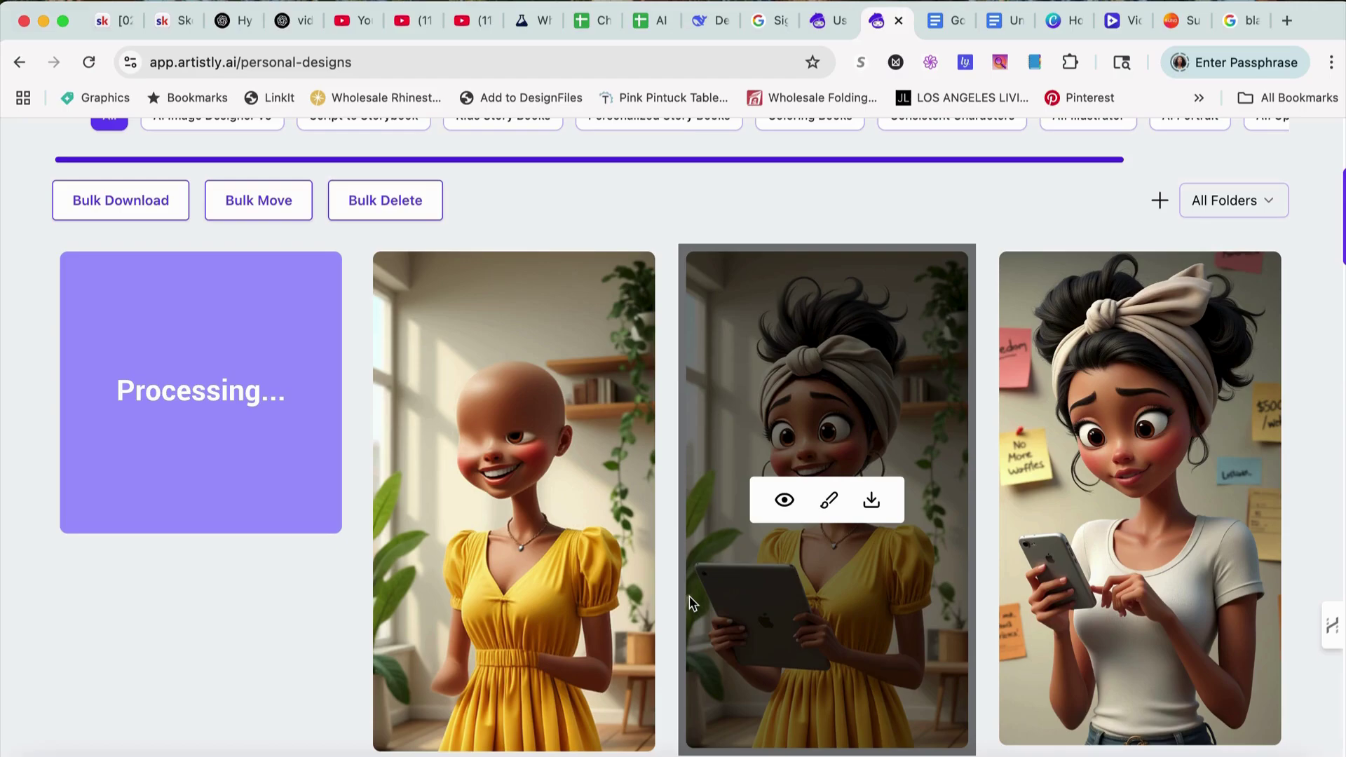
scroll(693, 604, "down", 2)
scroll(693, 603, "down", 5)
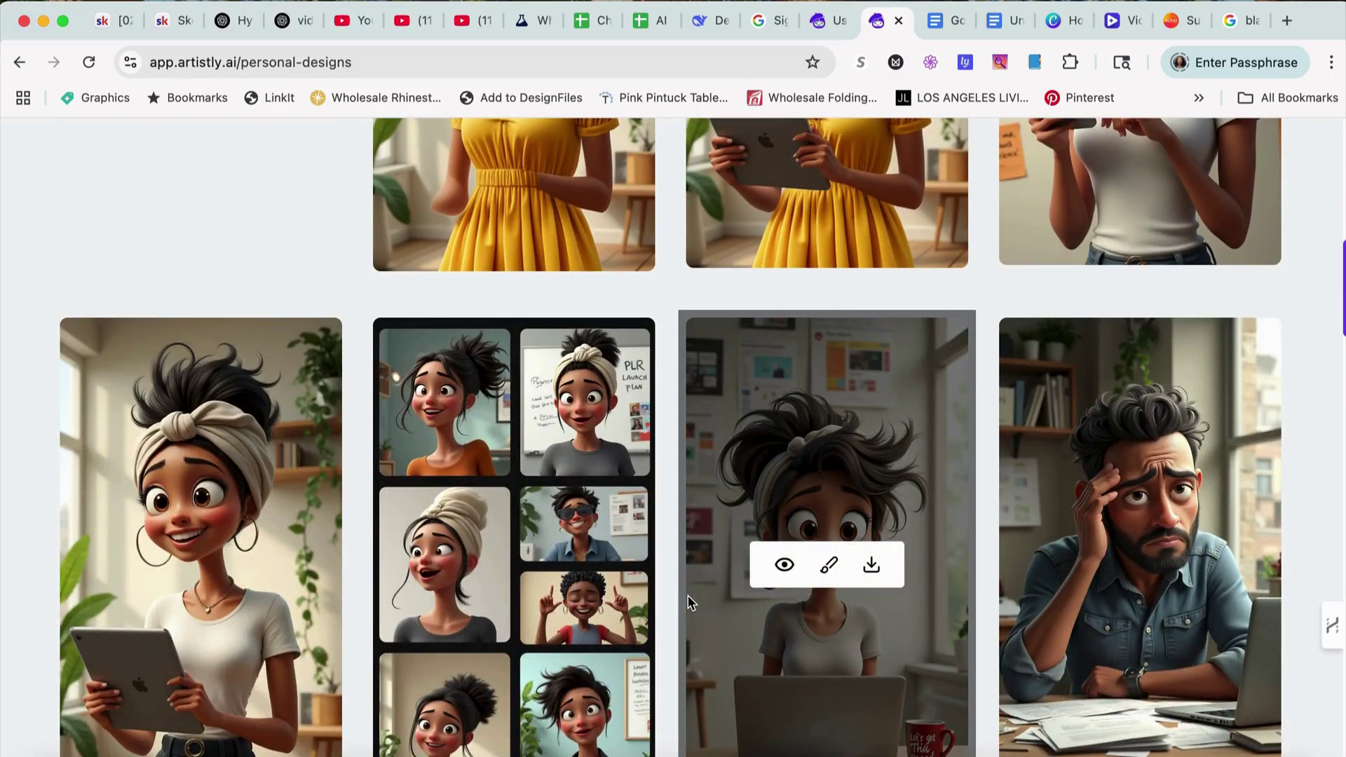
scroll(690, 601, "up", 7)
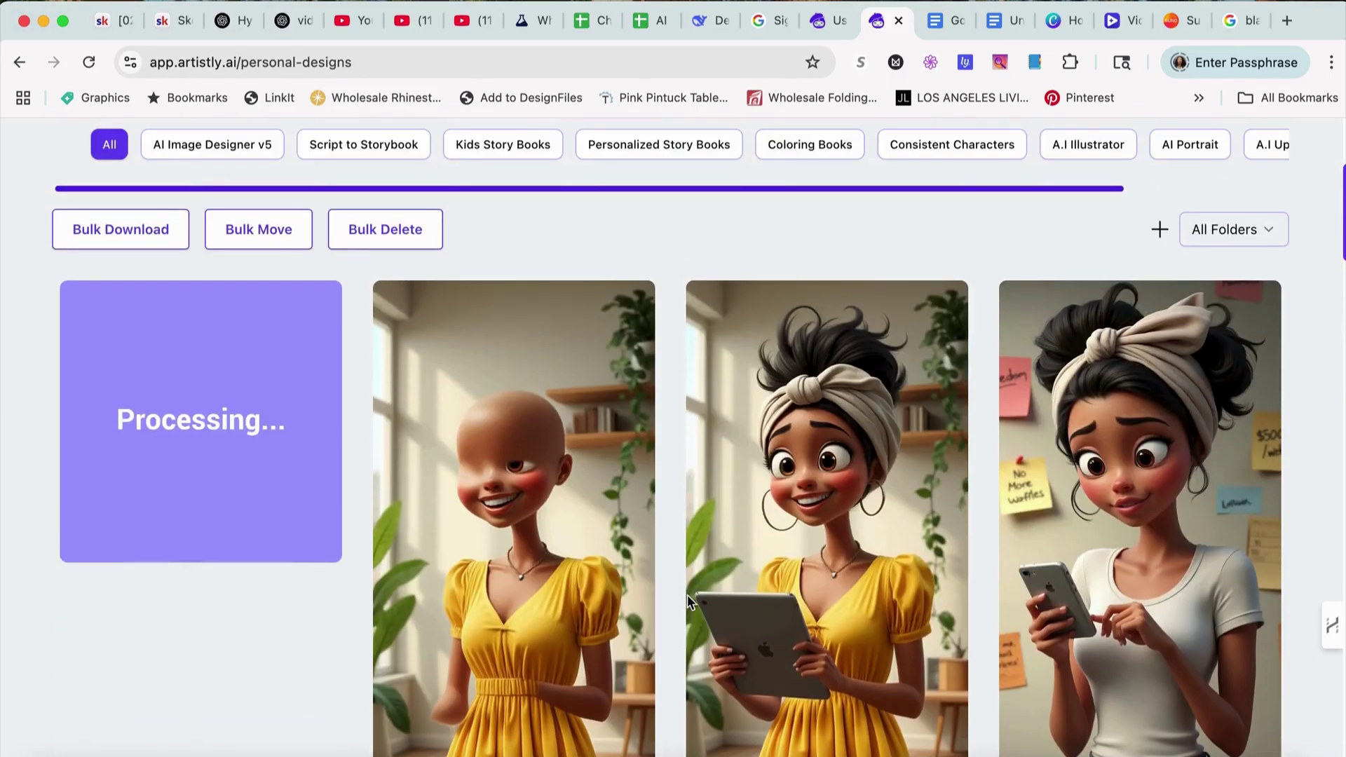